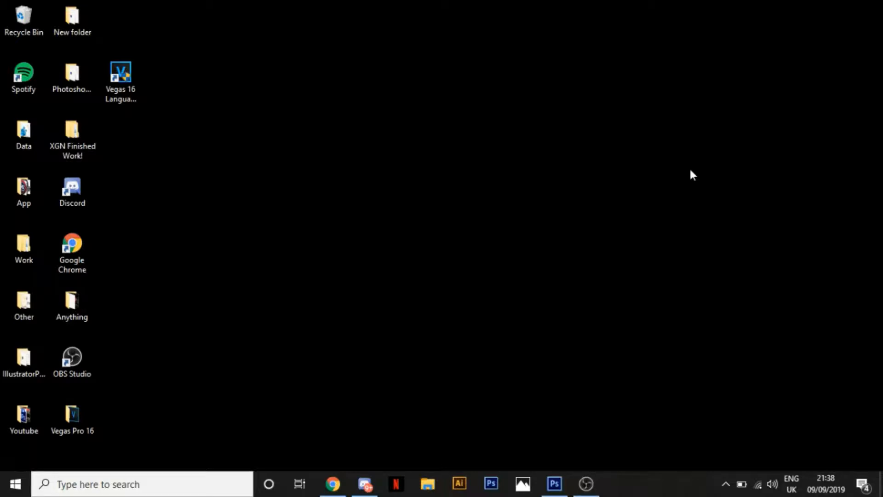
# Switch to Photoshop and make the red planet background on Layer 1 visible
pyautogui.click(555, 483)
pyautogui.click(841, 19)
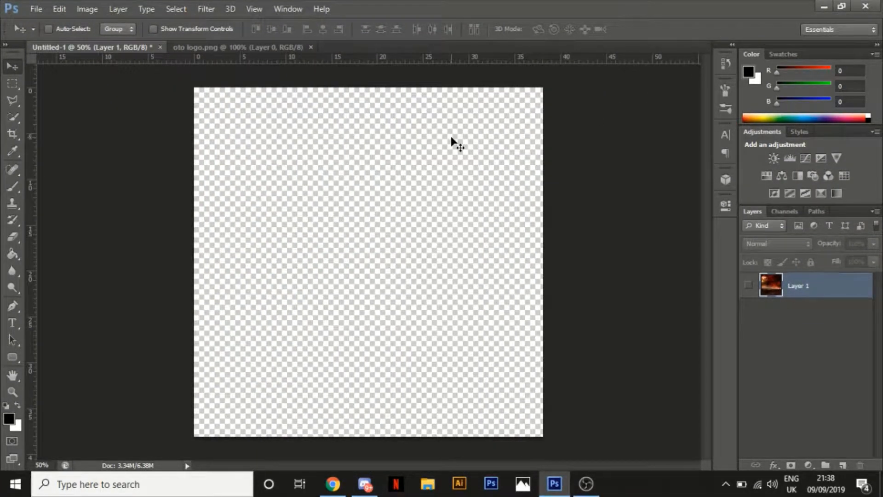
pyautogui.click(749, 286)
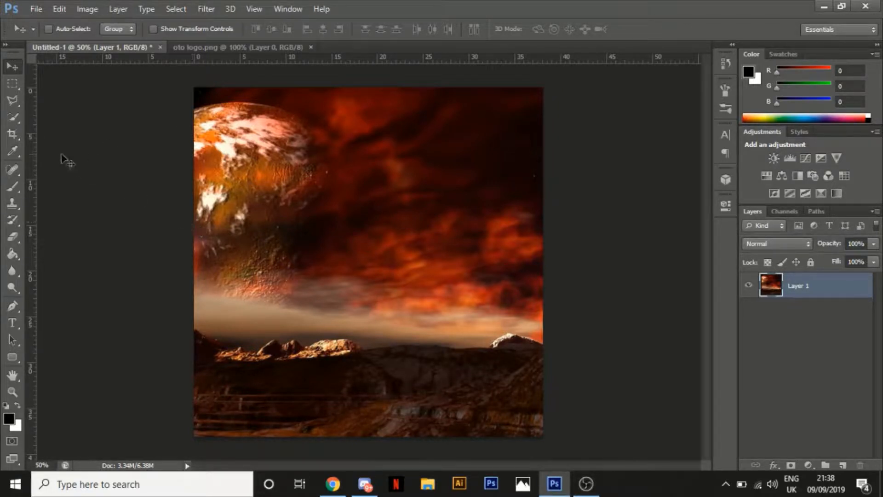
# Add a vertical and a horizontal guide crossing near the centre of the canvas
pyautogui.moveTo(31, 159); pyautogui.dragTo(368, 173)
pyautogui.moveTo(344, 57); pyautogui.dragTo(295, 266)
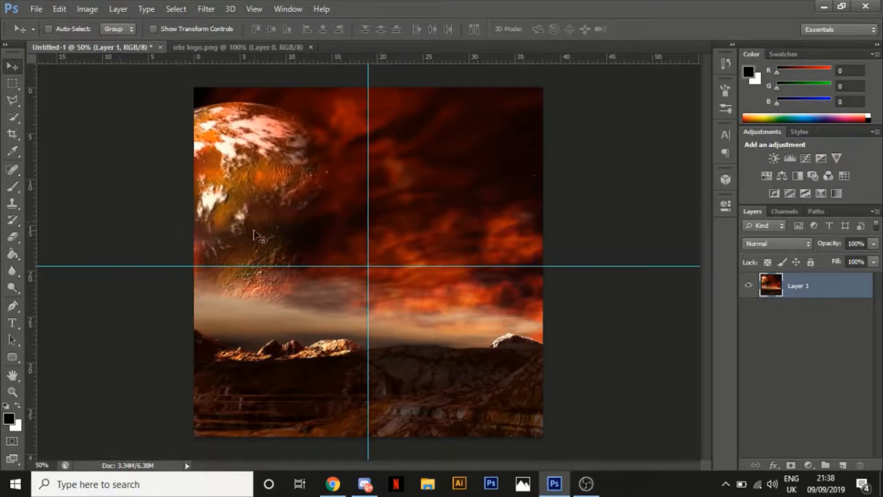
# Copy the Outlast logo from oto logo.png onto the centre of the Untitled-1 canvas and show its transform controls
pyautogui.click(181, 44)
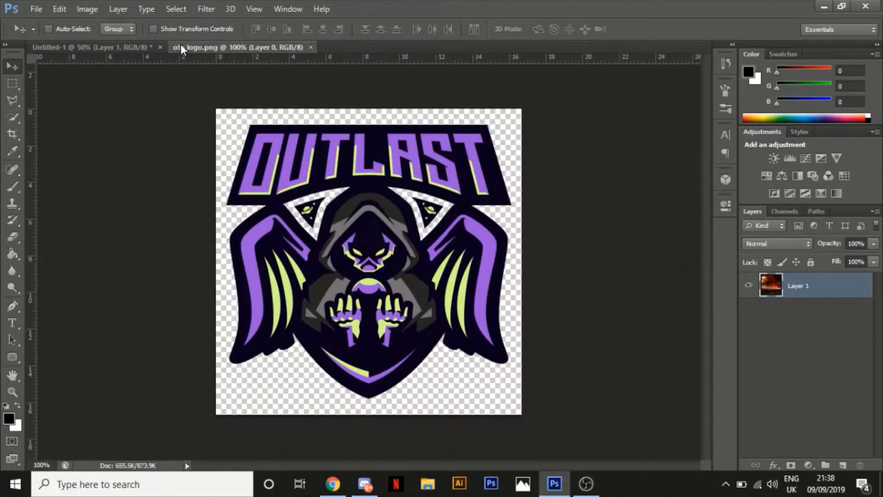
pyautogui.moveTo(349, 231); pyautogui.dragTo(366, 224)
pyautogui.click(168, 28)
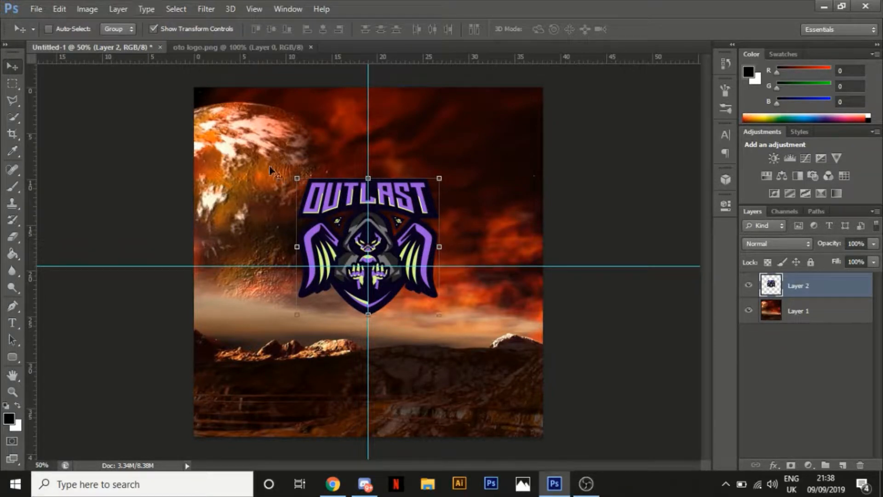
# Scale the logo proportionally to 130% and apply the transform
pyautogui.click(297, 178)
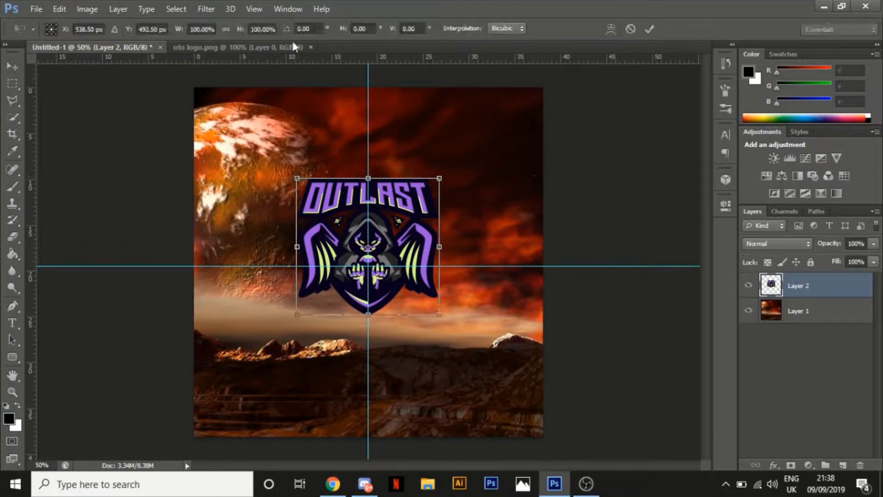
pyautogui.click(225, 29)
pyautogui.click(197, 28)
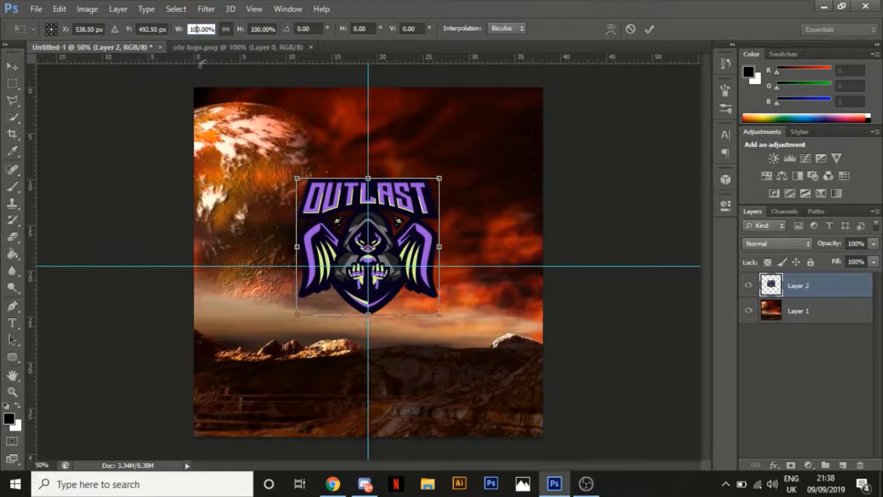
pyautogui.write('150')
pyautogui.press('Return')
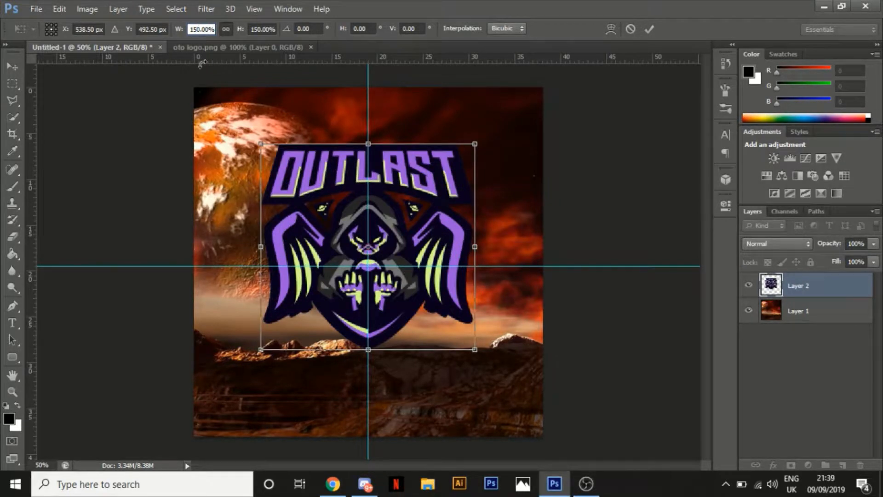
pyautogui.press('BackSpace')
pyautogui.write('3')
pyautogui.press('Return')
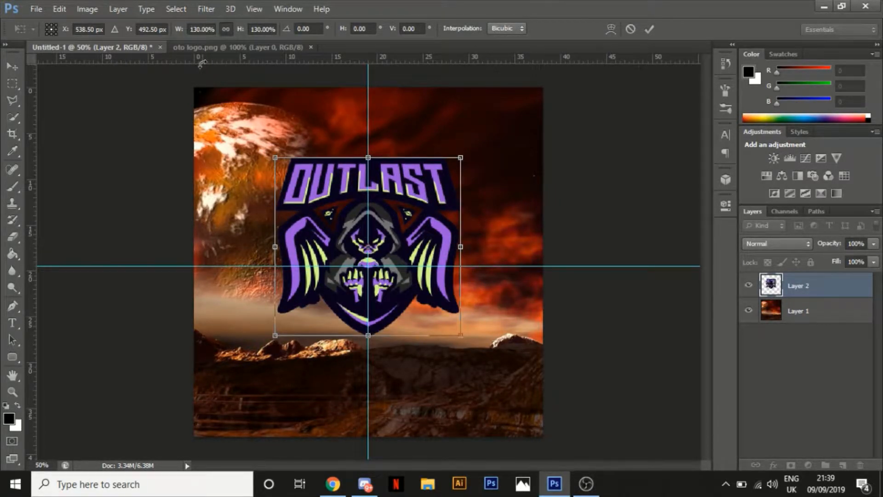
pyautogui.click(649, 29)
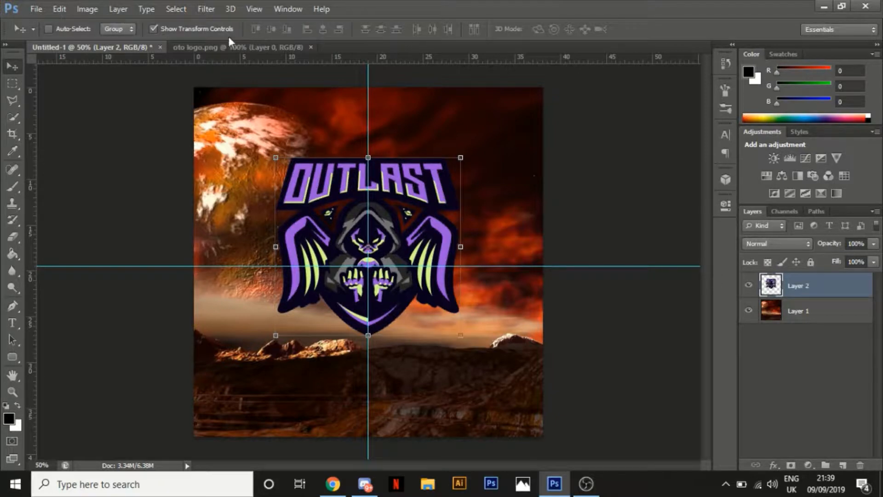
# Move the logo a little upward along the vertical guide and leave its transform controls hidden
pyautogui.click(153, 29)
pyautogui.click(183, 26)
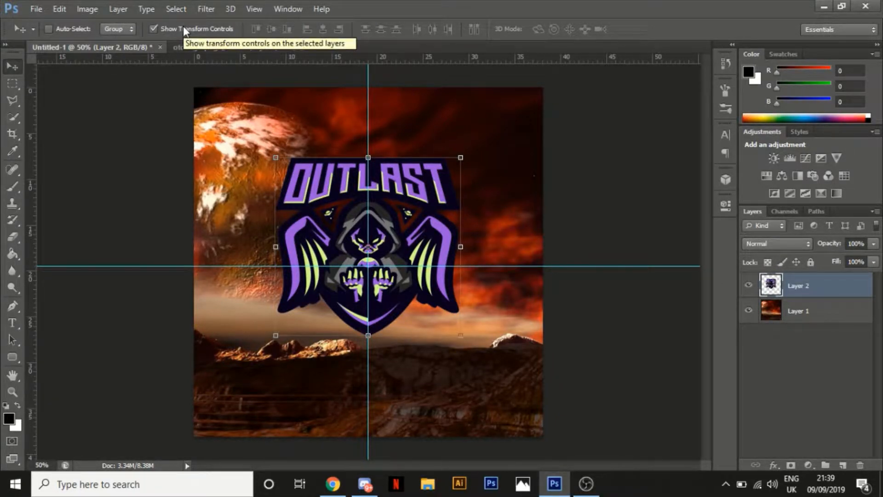
pyautogui.click(183, 28)
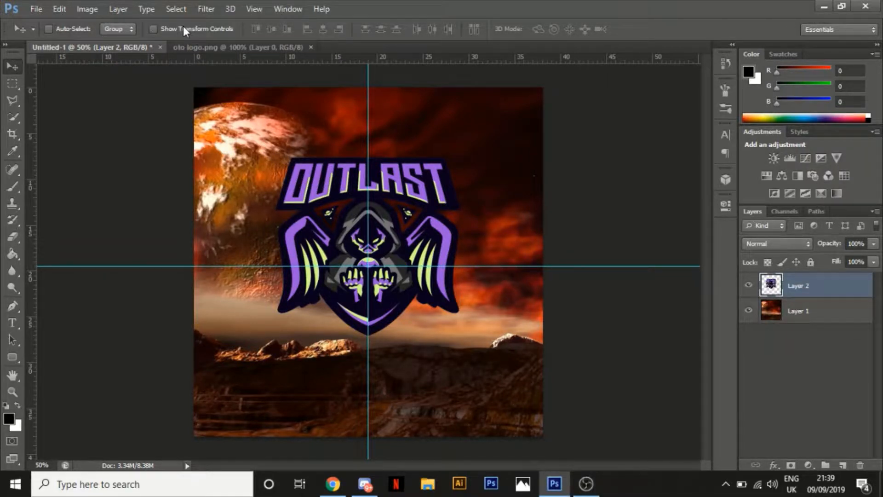
pyautogui.click(183, 28)
pyautogui.press('Up')
pyautogui.press('Up')
pyautogui.press('Up')
pyautogui.press('Up')
pyautogui.press('Up')
pyautogui.press('Up')
pyautogui.press('Up')
pyautogui.press('Up')
pyautogui.press('Up')
pyautogui.press('Up')
pyautogui.press('Up')
pyautogui.press('Up')
pyautogui.press('Up')
pyautogui.press('Up')
pyautogui.press('Up')
pyautogui.press('Up')
pyautogui.press('Up')
pyautogui.press('Up')
pyautogui.press('Up')
pyautogui.press('Up')
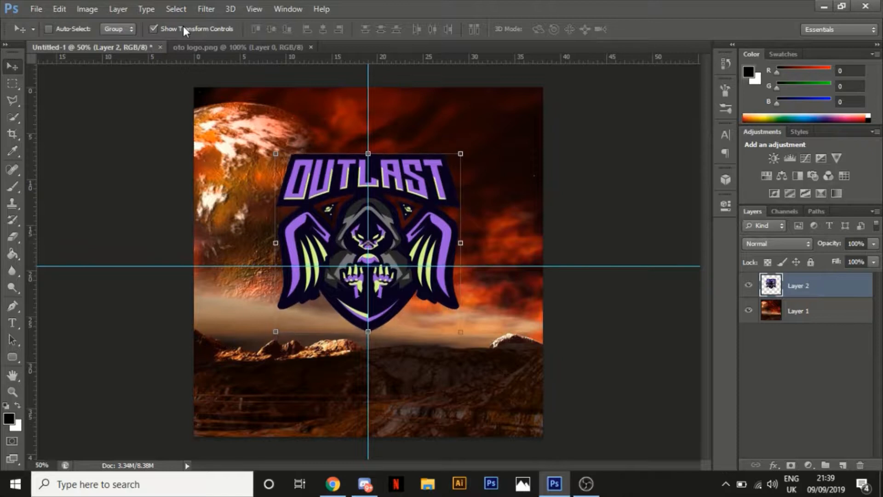
pyautogui.press('Up')
pyautogui.press('Up')
pyautogui.press('Up')
pyautogui.press('Up')
pyautogui.press('Up')
pyautogui.press('Up')
pyautogui.press('Up')
pyautogui.press('Up')
pyautogui.press('Up')
pyautogui.press('Up')
pyautogui.press('Up')
pyautogui.press('Up')
pyautogui.press('Up')
pyautogui.press('Up')
pyautogui.press('Up')
pyautogui.press('Up')
pyautogui.press('Up')
pyautogui.press('Up')
pyautogui.press('Up')
pyautogui.press('Up')
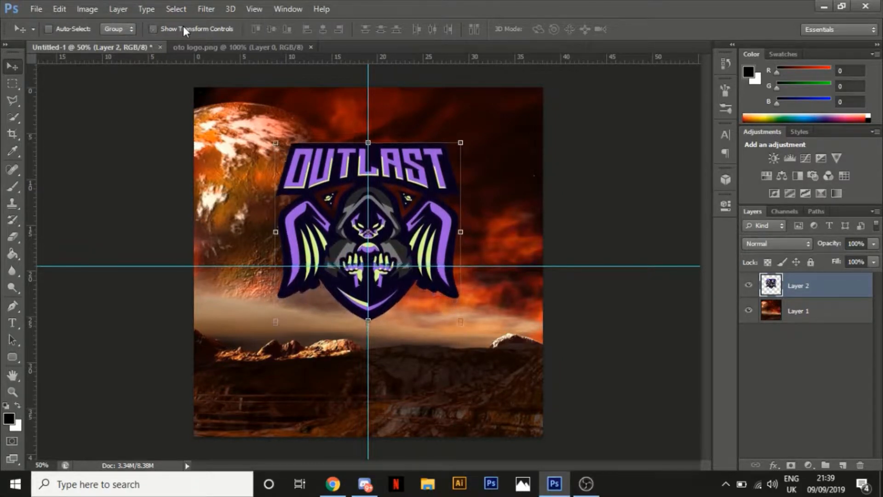
pyautogui.click(183, 28)
# Add the text VERIITAS below the logo, centred on the vertical guide
pyautogui.click(12, 325)
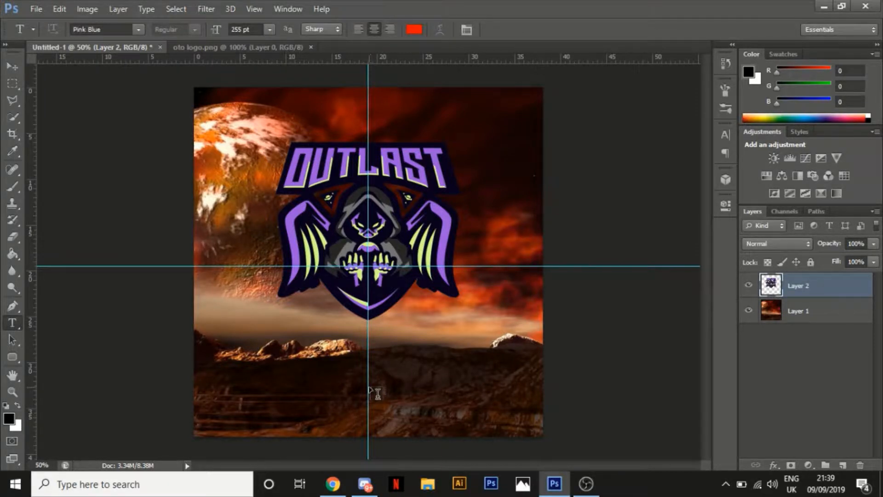
pyautogui.click(377, 392)
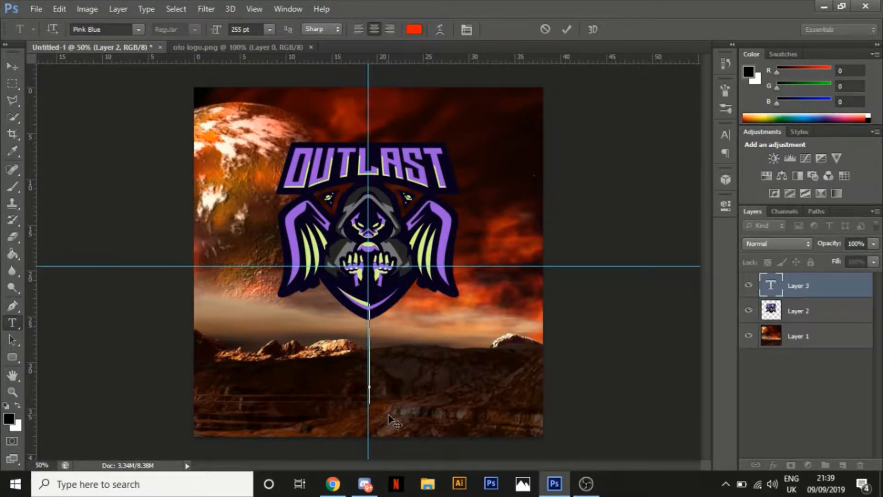
pyautogui.write('VER')
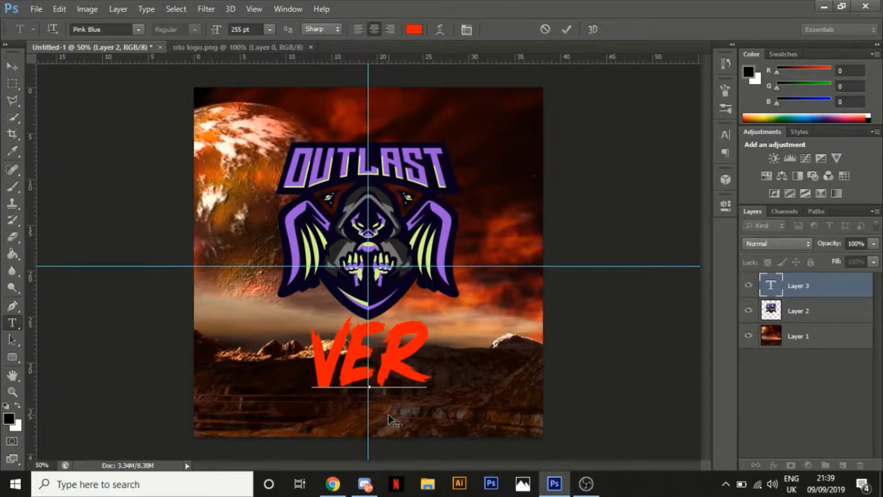
pyautogui.write('IITAS')
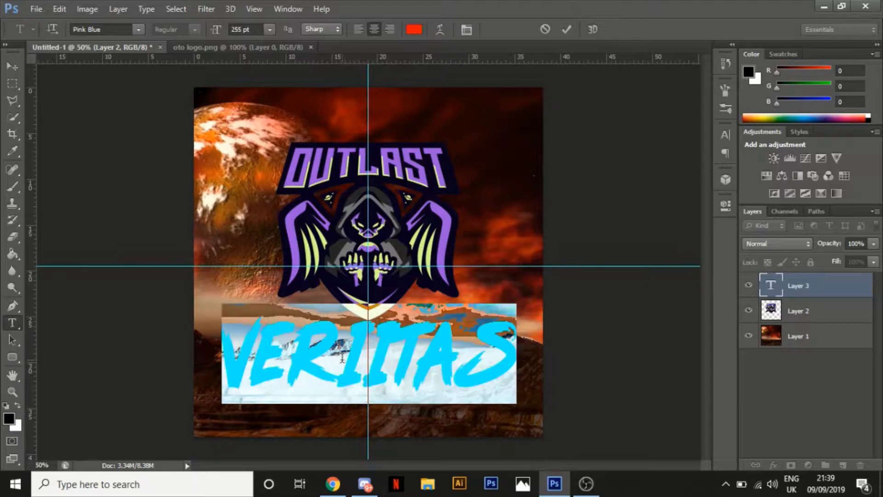
# Change the colour of the whole VERIITAS text to white
pyautogui.hotkey('ctrl', 'a')
pyautogui.click(409, 30)
pyautogui.moveTo(494, 258); pyautogui.dragTo(442, 204)
pyautogui.click(760, 201)
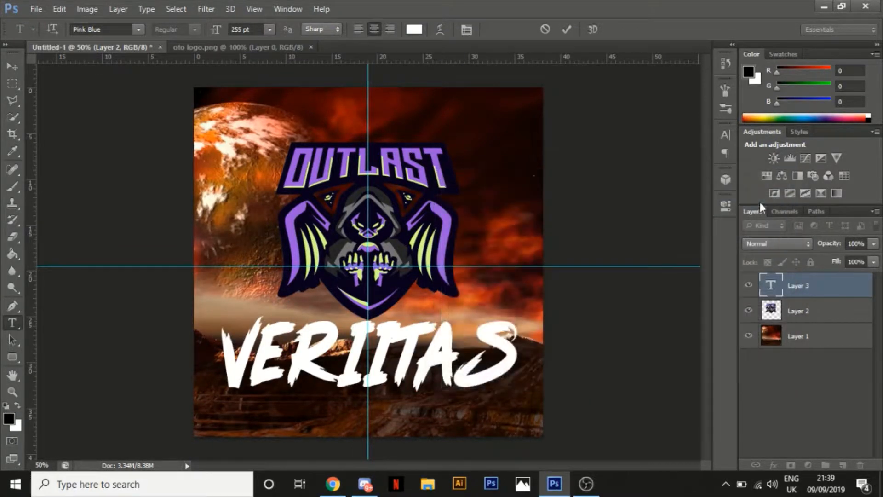
# Set the VERIITAS text's font to Kiona and reduce its size to 182 pt
pyautogui.click(111, 30)
pyautogui.write('Kiona')
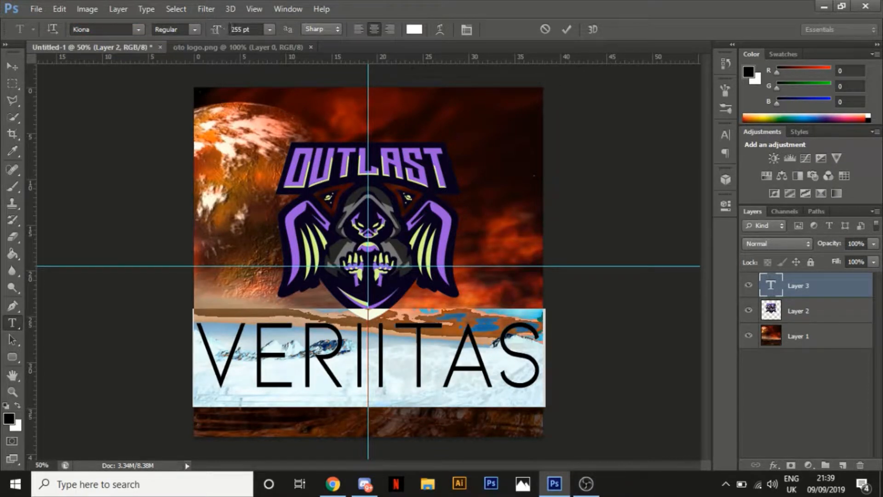
pyautogui.moveTo(219, 31); pyautogui.dragTo(171, 29)
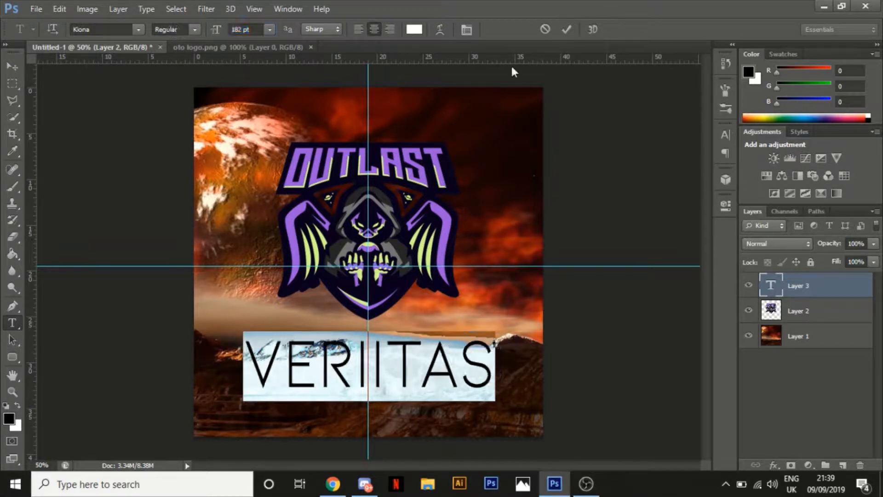
# Set the VERIITAS text's size to 150 pt and its tracking to 240, and commit the text
pyautogui.click(725, 135)
pyautogui.click(668, 177)
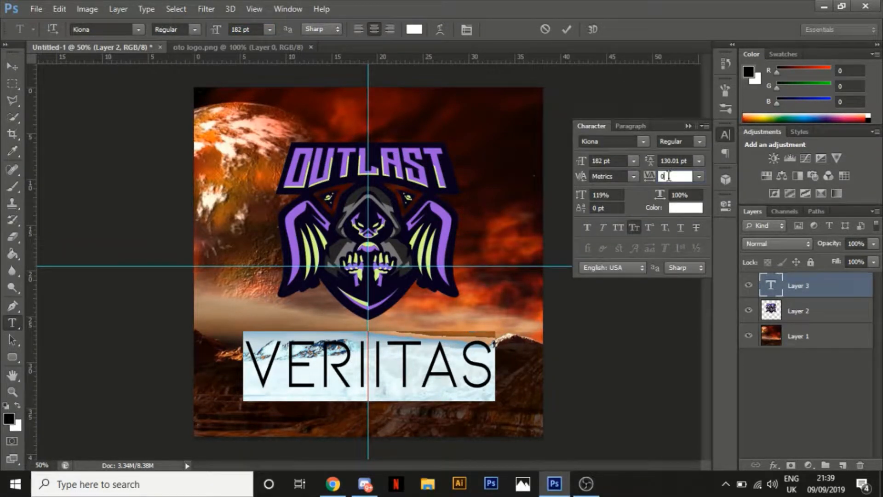
pyautogui.write('100')
pyautogui.press('Return')
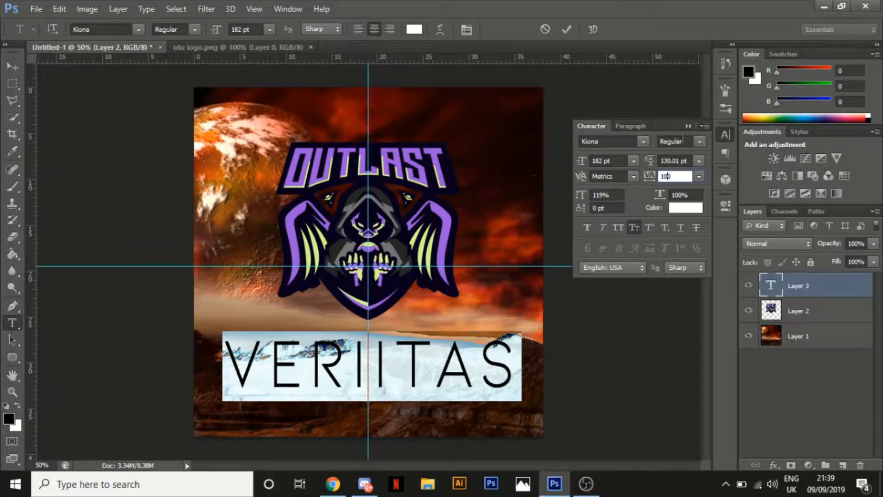
pyautogui.click(602, 159)
pyautogui.write('150')
pyautogui.press('Return')
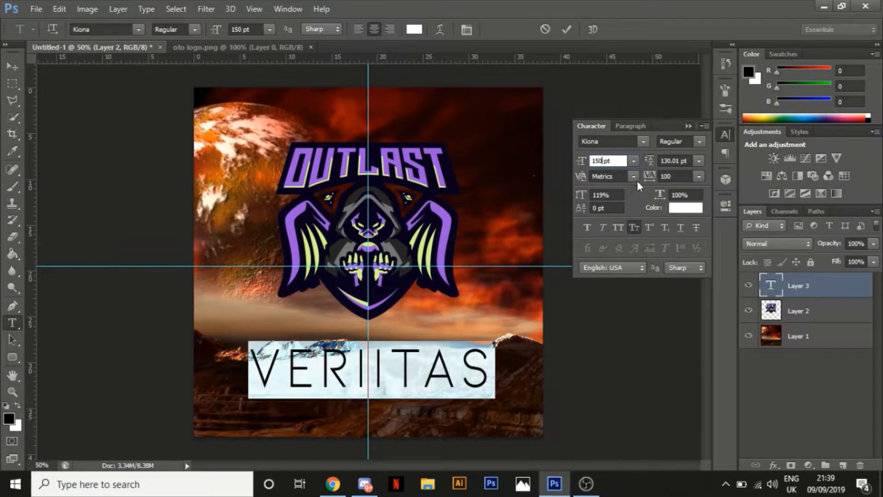
pyautogui.moveTo(649, 176); pyautogui.dragTo(654, 177)
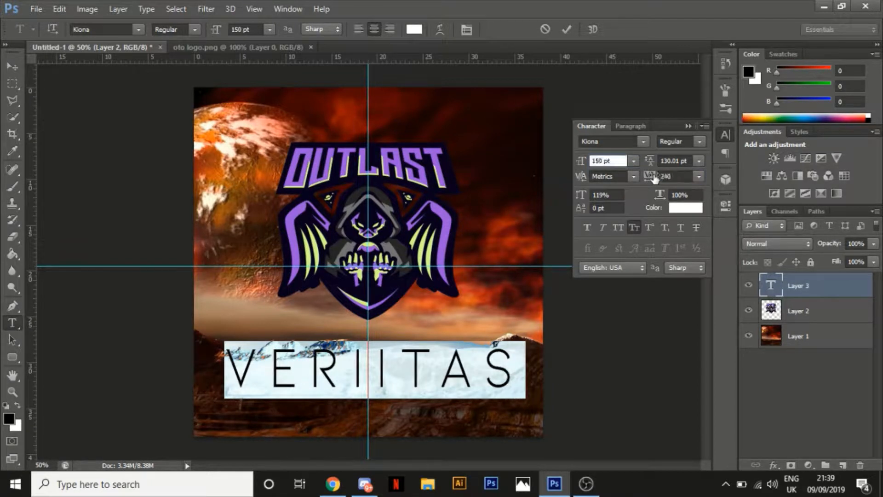
pyautogui.click(723, 132)
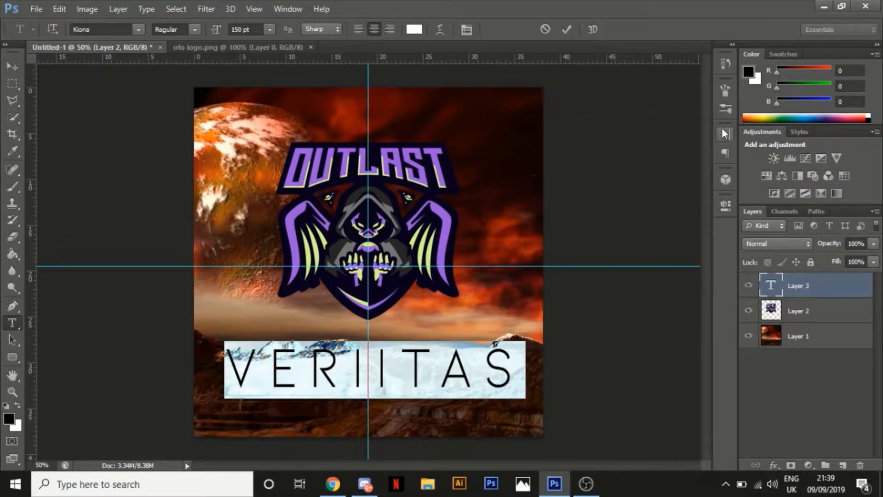
pyautogui.click(567, 29)
# Check the VERIITAS text's centring with transform controls, hide them again and nudge the text slightly upward
pyautogui.click(9, 68)
pyautogui.click(153, 28)
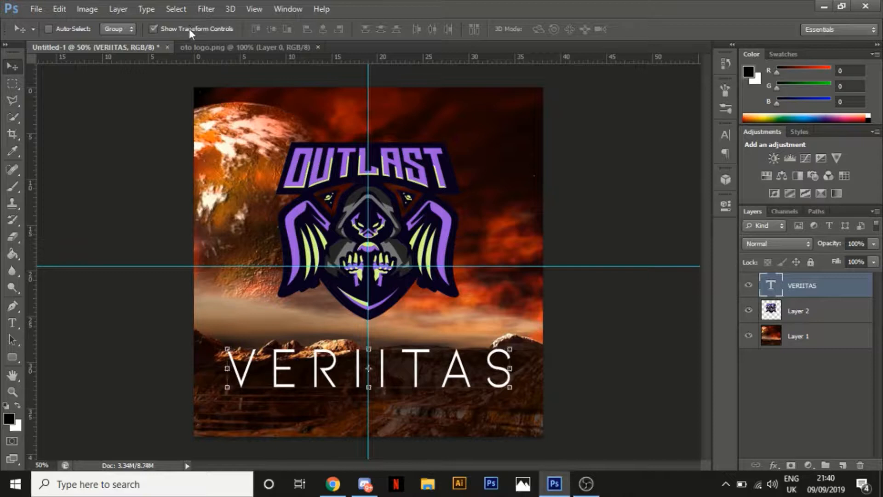
pyautogui.click(189, 29)
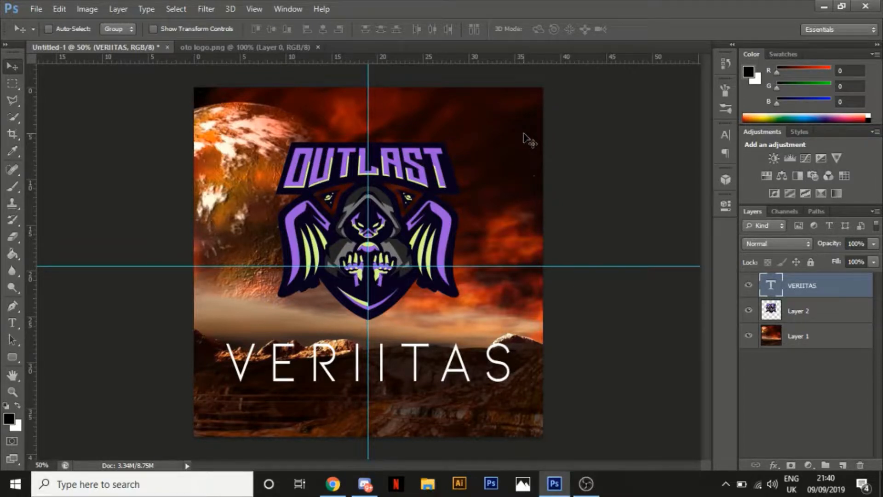
# Start a Replace Color adjustment on the logo layer and sample the purple of the OUTLAST lettering as the colour to replace
pyautogui.click(844, 321)
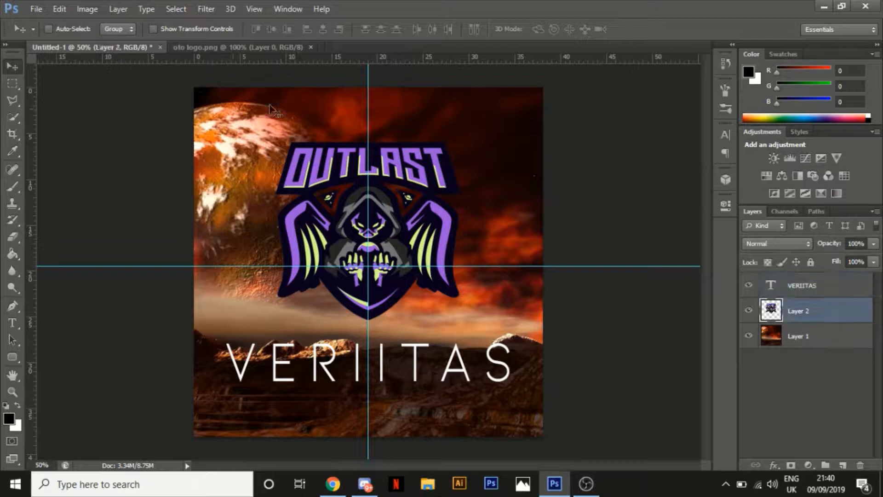
pyautogui.click(97, 10)
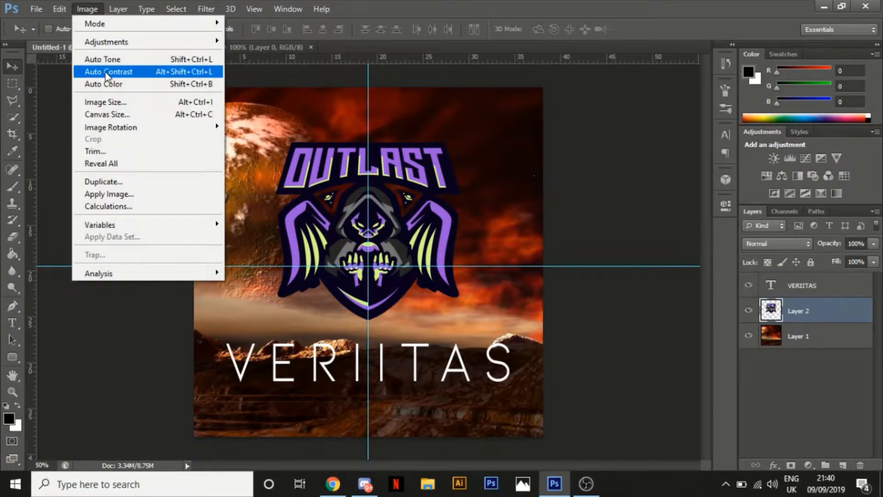
pyautogui.moveTo(143, 43)
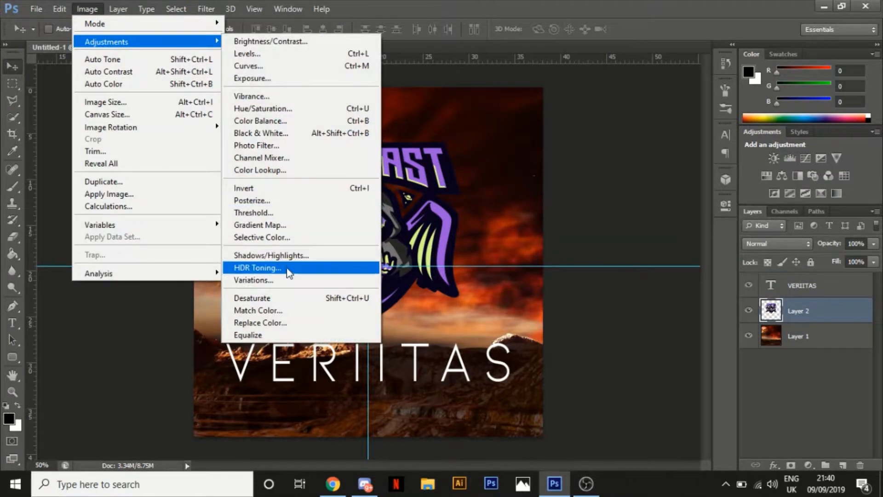
pyautogui.click(286, 322)
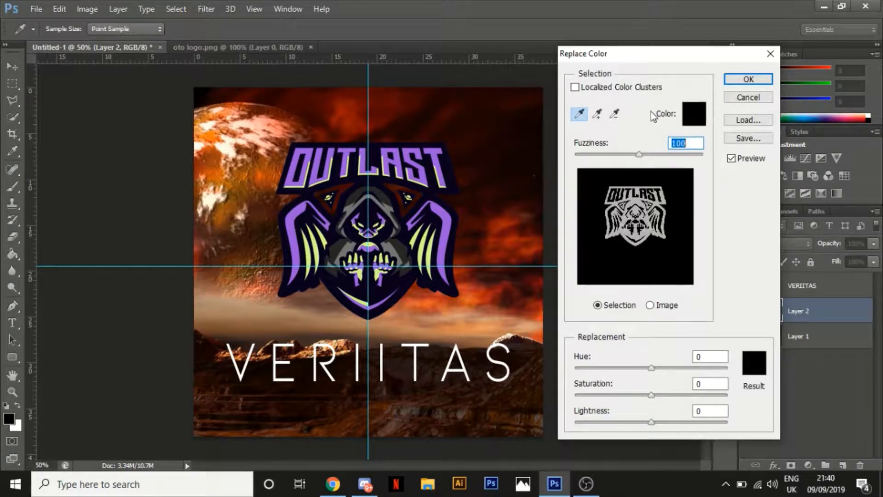
pyautogui.click(597, 114)
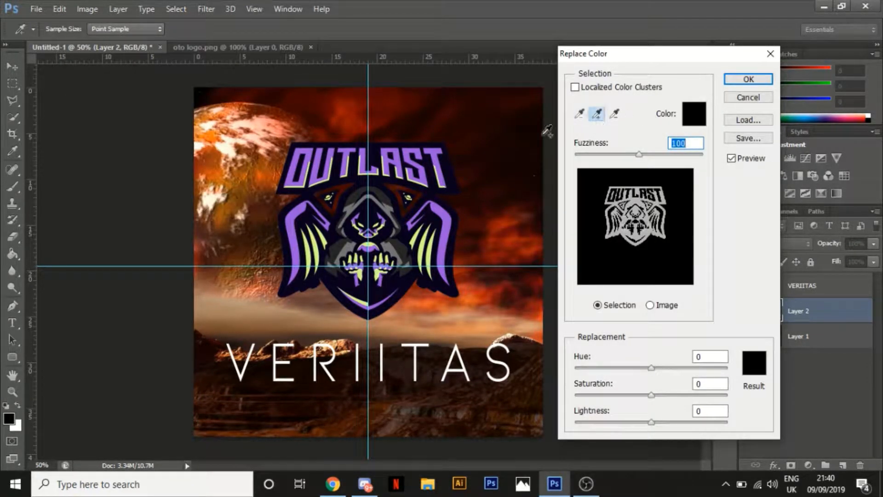
pyautogui.click(412, 163)
pyautogui.click(579, 113)
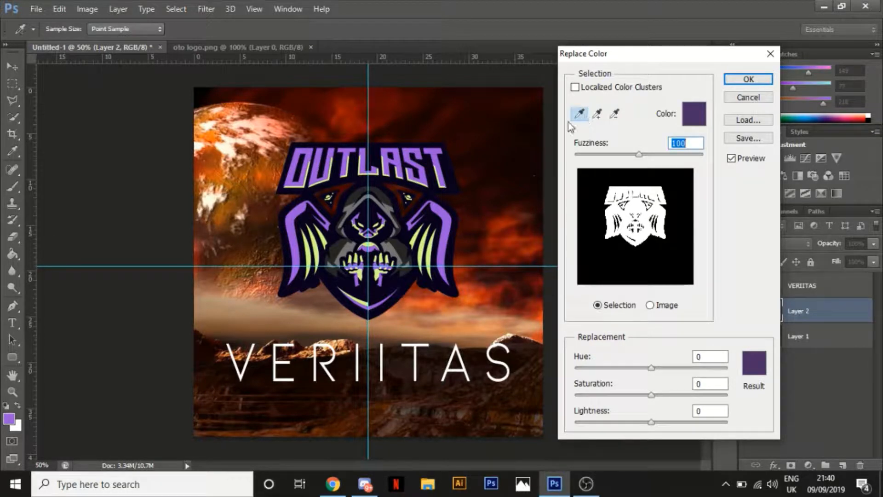
pyautogui.click(401, 155)
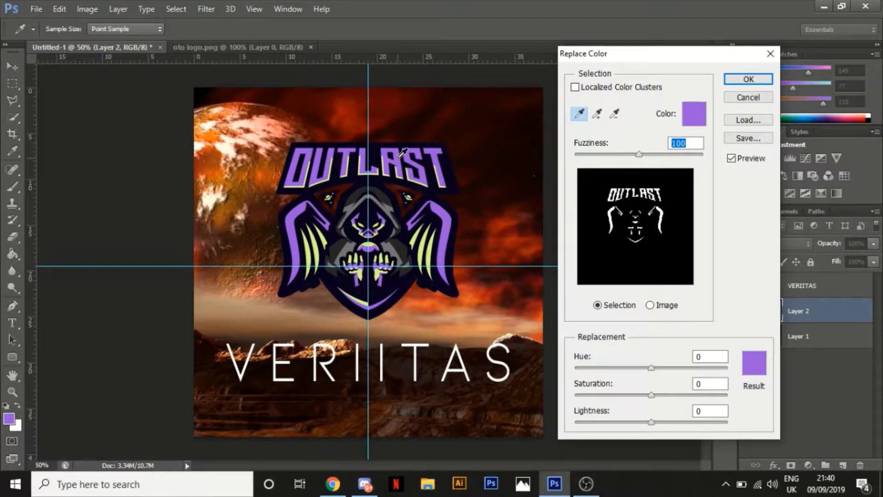
# Set the replacement colour for the logo's purple to the bright red d7000a and apply the adjustment
pyautogui.click(755, 363)
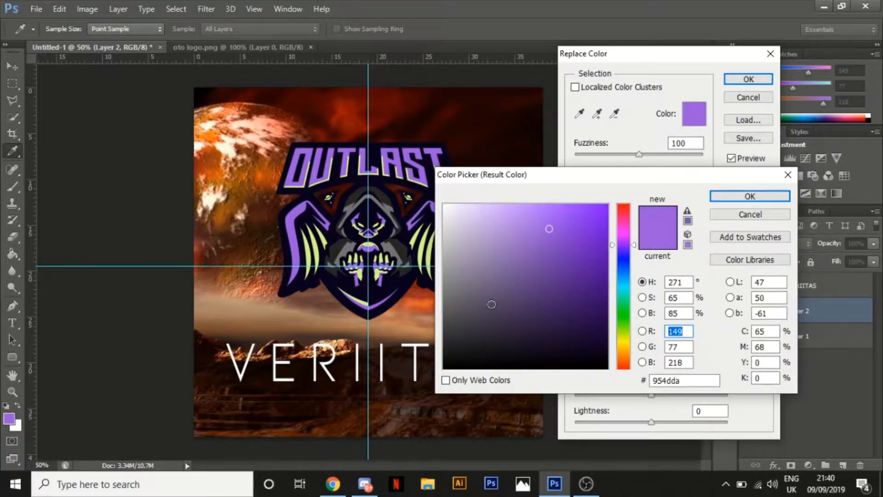
pyautogui.moveTo(630, 223); pyautogui.dragTo(628, 206)
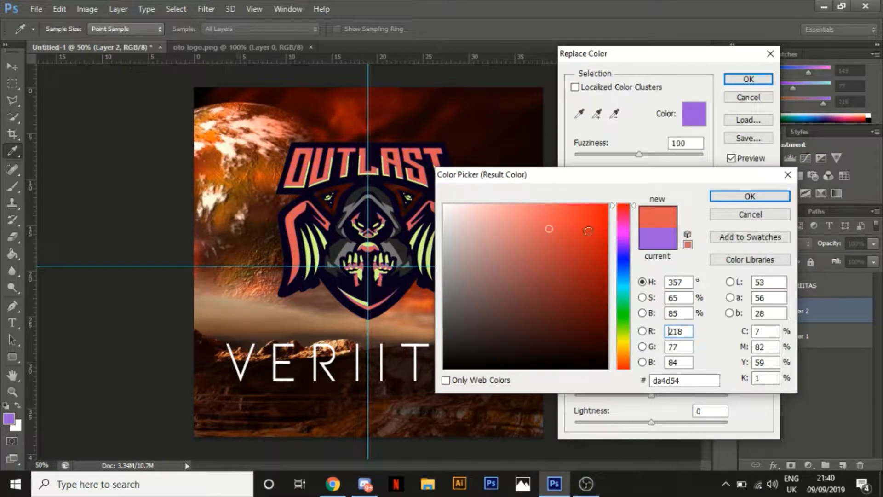
pyautogui.moveTo(575, 243); pyautogui.dragTo(613, 230)
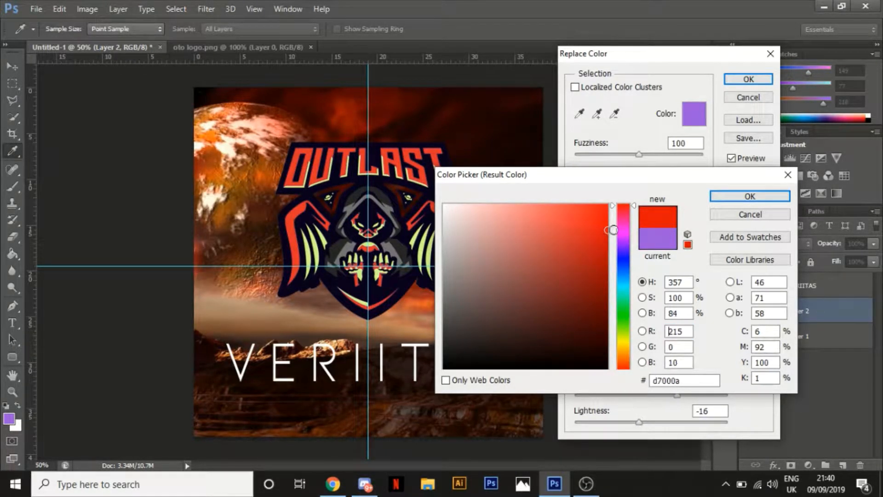
pyautogui.click(720, 201)
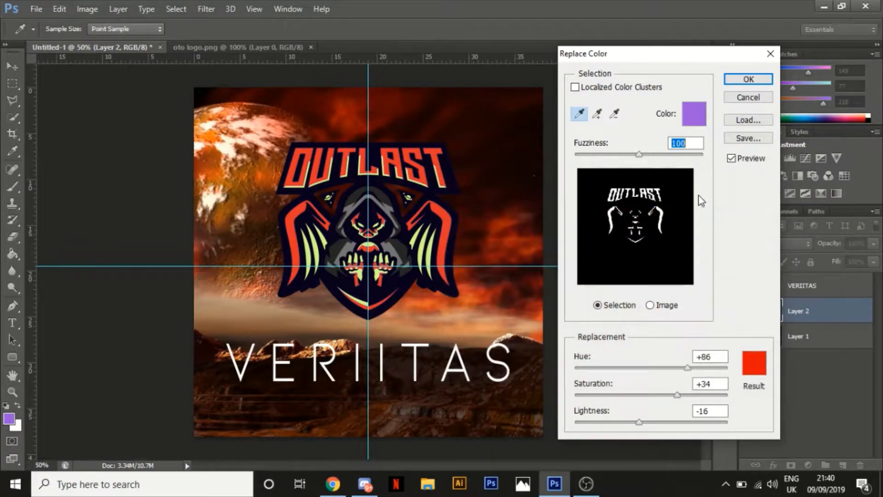
pyautogui.click(749, 80)
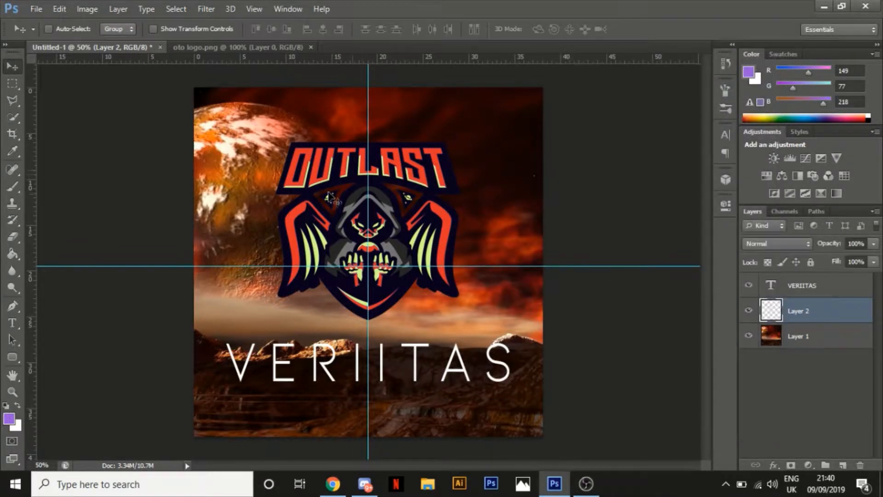
# Start another Replace Color adjustment on the logo layer and sample the light green of the wing feathers as the colour to replace
pyautogui.click(84, 9)
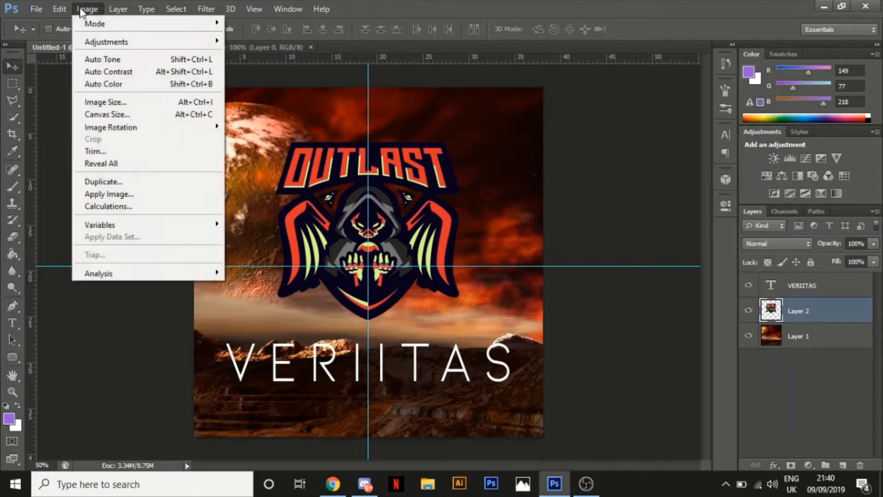
pyautogui.moveTo(105, 44)
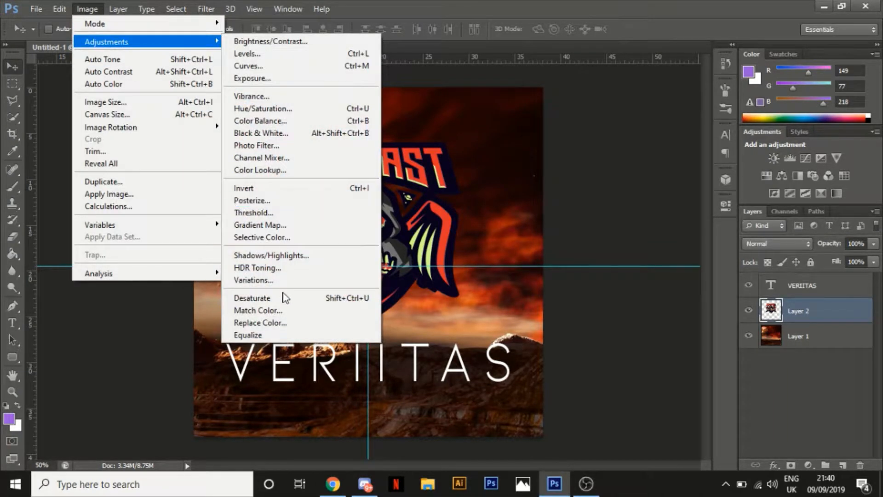
pyautogui.click(286, 323)
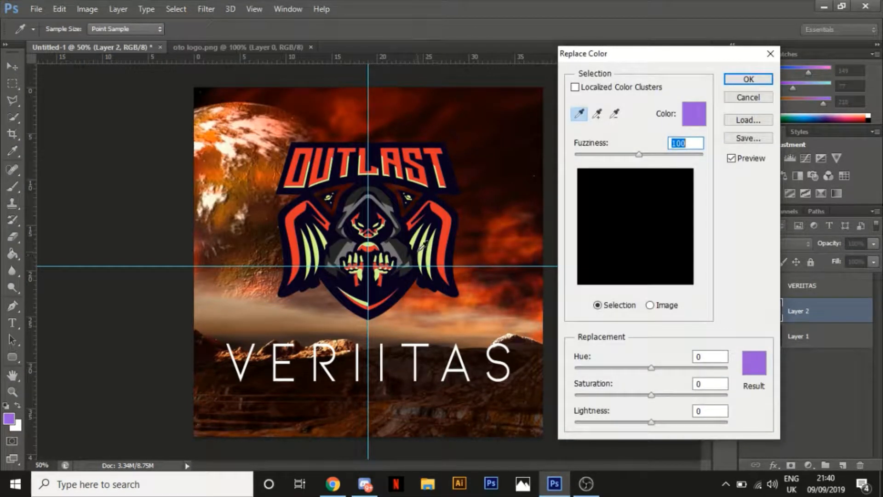
pyautogui.click(423, 248)
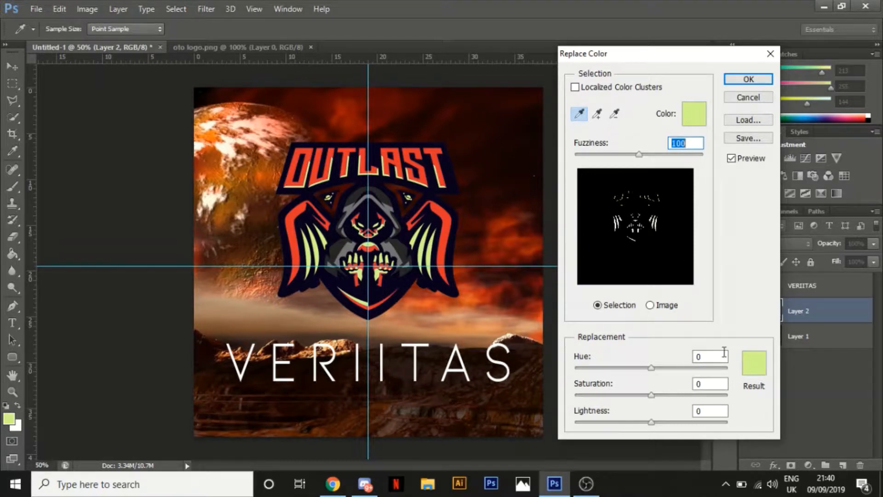
# Try several reds as the green's replacement colour and settle on a dark grey with hue -83, saturation -100 and lightness -54
pyautogui.click(753, 359)
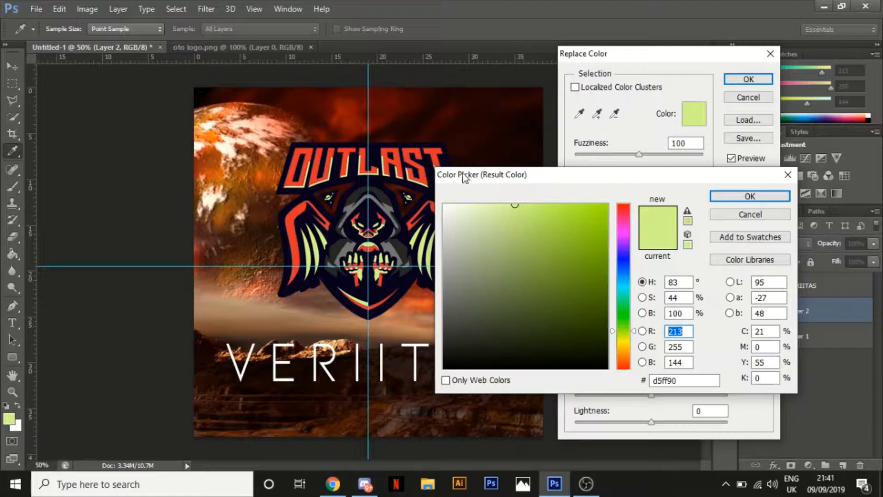
pyautogui.click(624, 206)
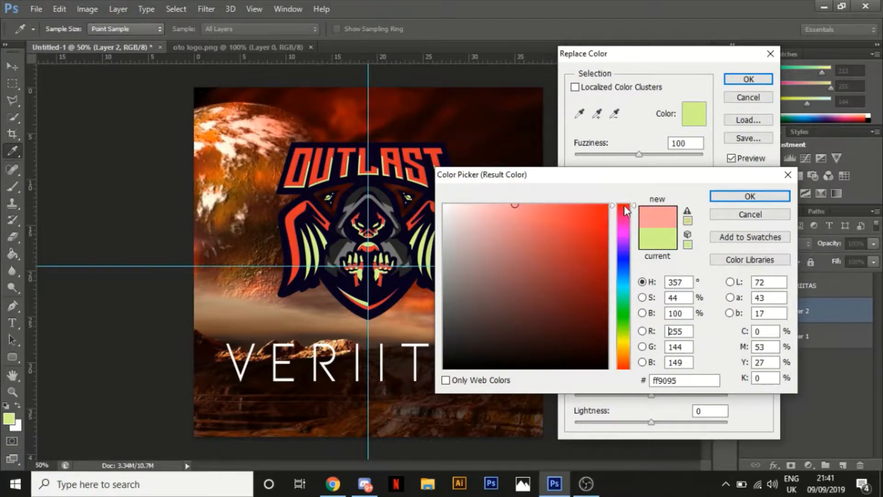
pyautogui.click(612, 297)
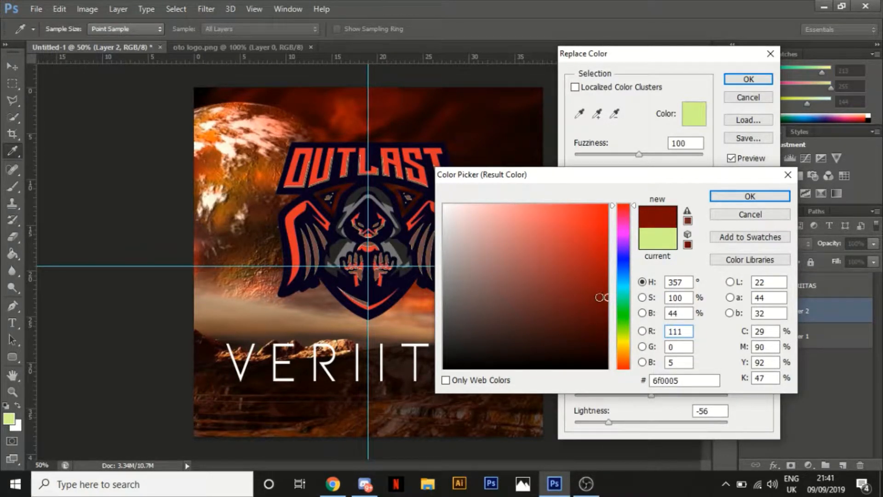
pyautogui.click(608, 260)
pyautogui.click(608, 249)
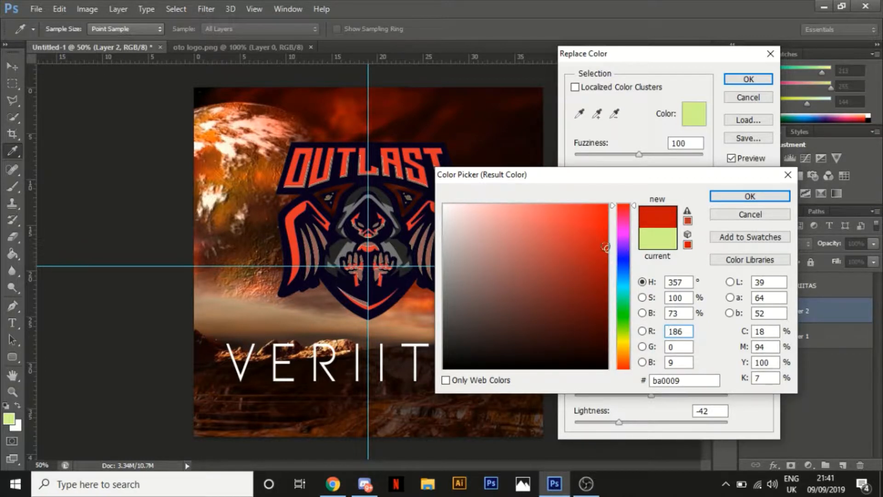
pyautogui.click(612, 246)
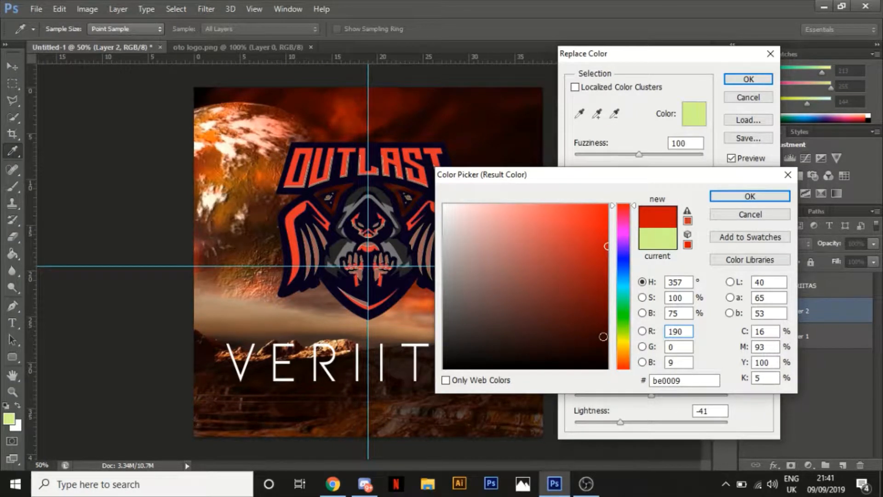
pyautogui.click(608, 334)
pyautogui.click(585, 327)
pyautogui.moveTo(503, 282)
pyautogui.mouseDown()
pyautogui.moveTo(494, 262)
pyautogui.moveTo(566, 267)
pyautogui.moveTo(437, 318)
pyautogui.moveTo(401, 318)
pyautogui.moveTo(502, 318)
pyautogui.moveTo(457, 291)
pyautogui.moveTo(442, 300)
pyautogui.moveTo(441, 331)
pyautogui.mouseUp()
pyautogui.click(731, 201)
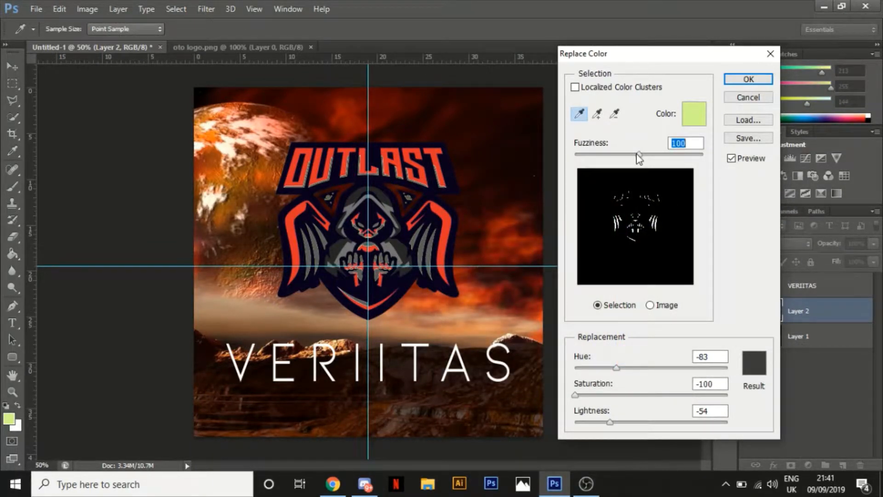
# Set the fuzziness to 97 and add the green edge pixels around the figure's raised fingers to the sampled colours
pyautogui.moveTo(639, 154); pyautogui.dragTo(637, 154)
pyautogui.click(598, 113)
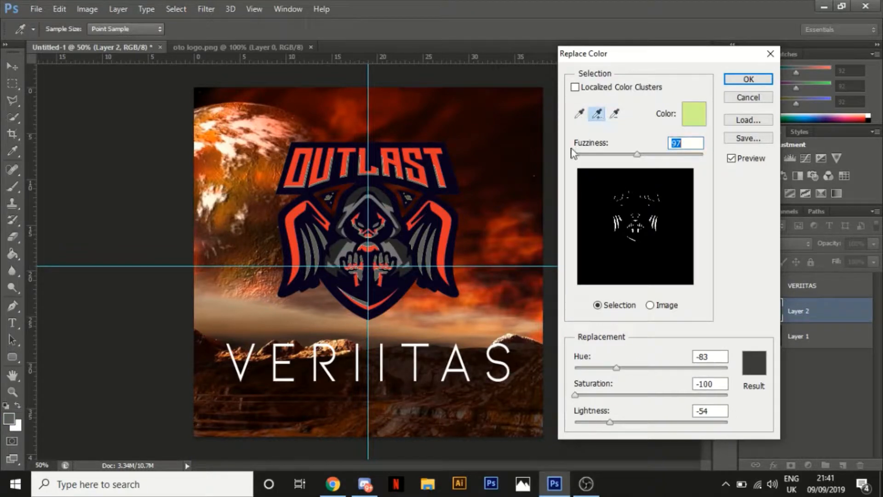
pyautogui.hotkey('ctrl', '+')
pyautogui.hotkey('ctrl', '+')
pyautogui.hotkey('ctrl', '+')
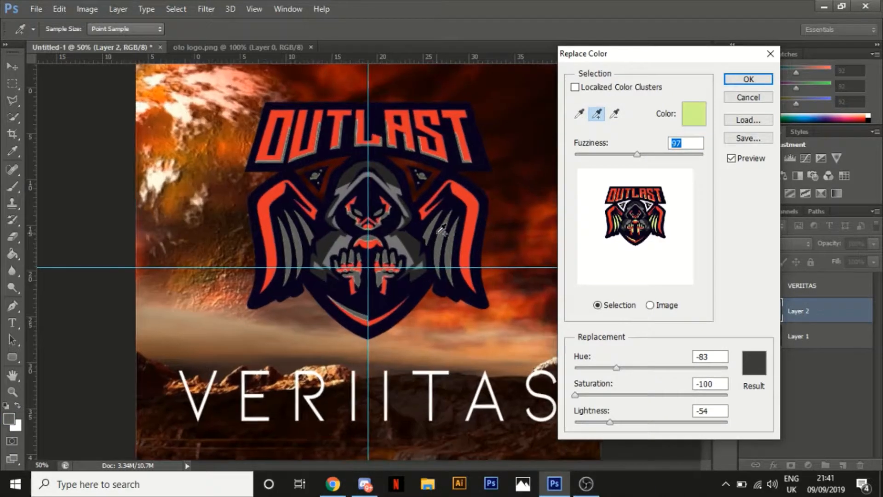
pyautogui.hotkey('ctrl', '+')
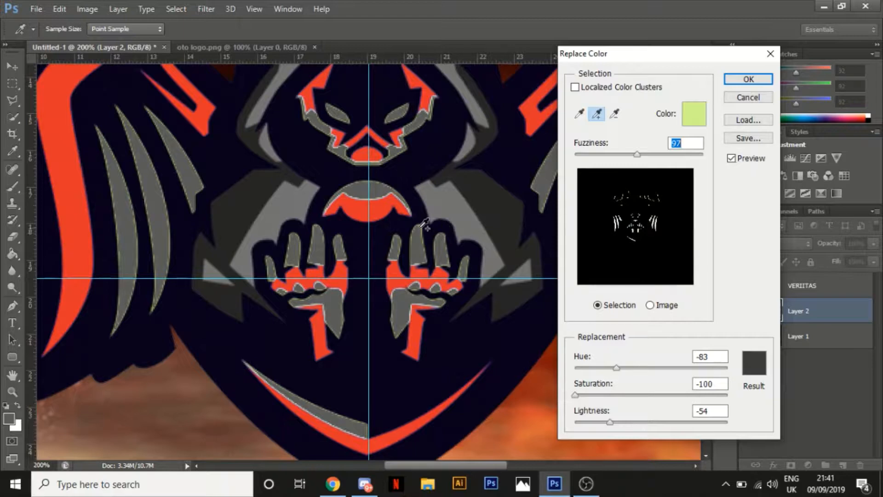
pyautogui.click(421, 224)
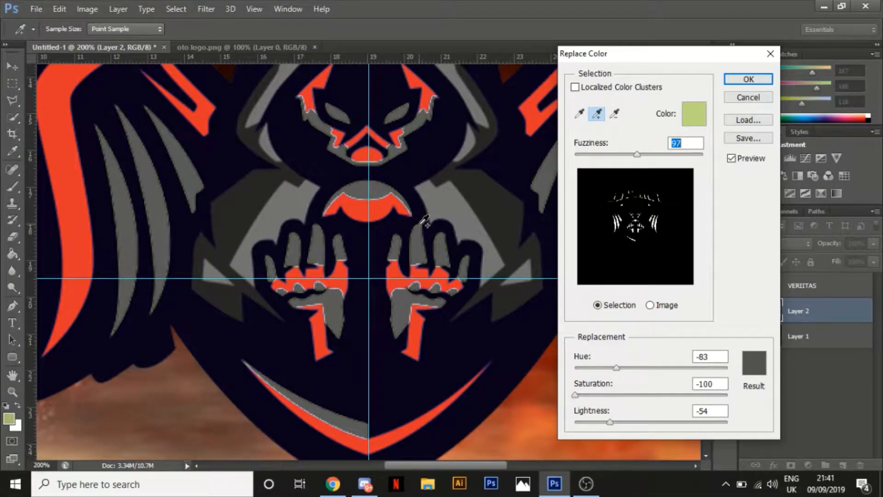
# Add the pale edge pixels where the figure's fingers meet the red palm to the sampled colours
pyautogui.hotkey('ctrl', '-')
pyautogui.hotkey('ctrl', '-')
pyautogui.hotkey('ctrl', '-')
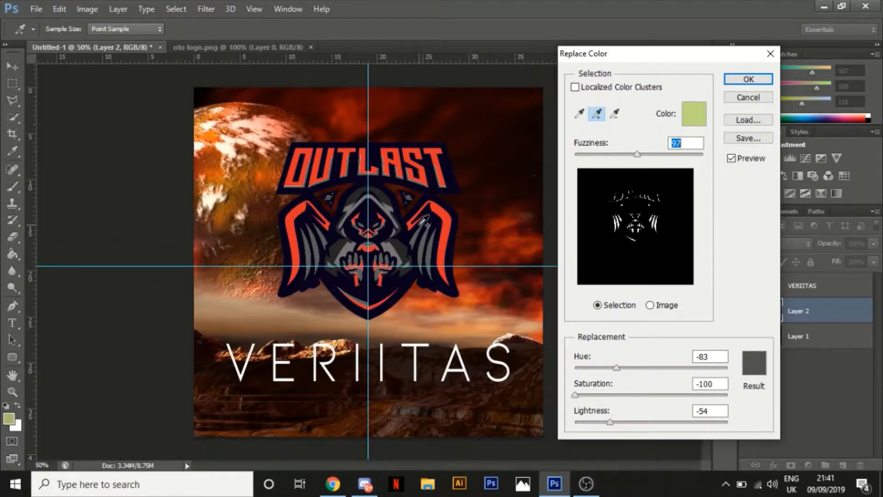
pyautogui.hotkey('ctrl', '+')
pyautogui.hotkey('ctrl', '+')
pyautogui.hotkey('ctrl', '+')
pyautogui.hotkey('ctrl', '+')
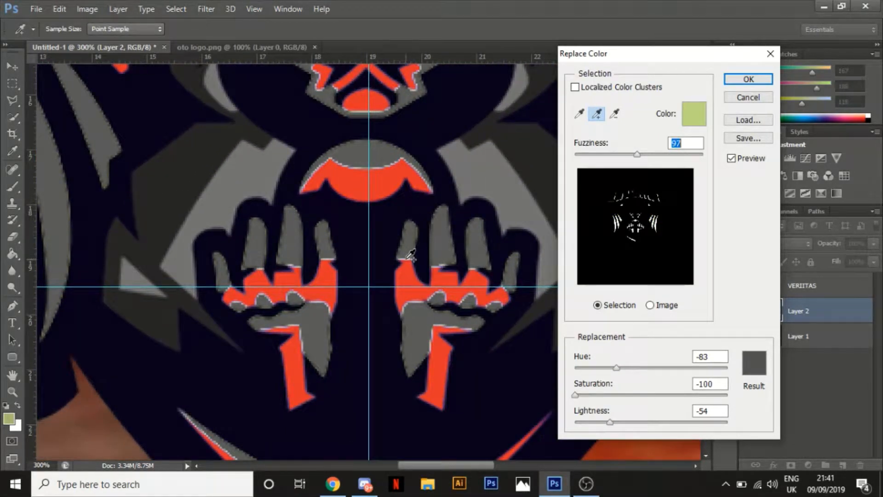
pyautogui.click(408, 258)
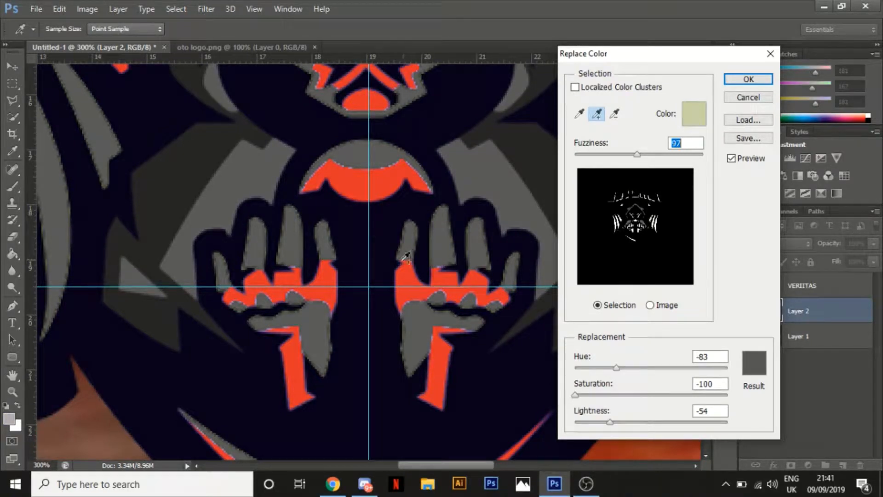
# Try adding an edge pixel from the figure's other palm to the sampled colours, and undo that addition
pyautogui.click(295, 288)
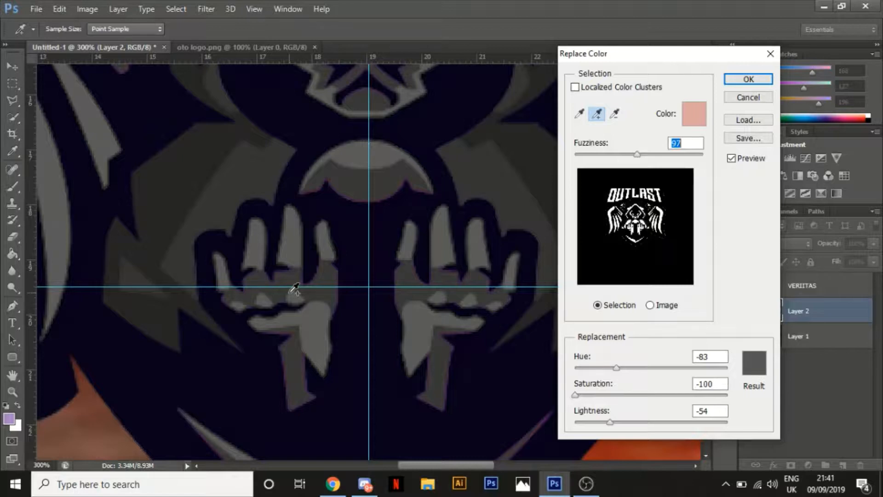
pyautogui.press('ctrl')
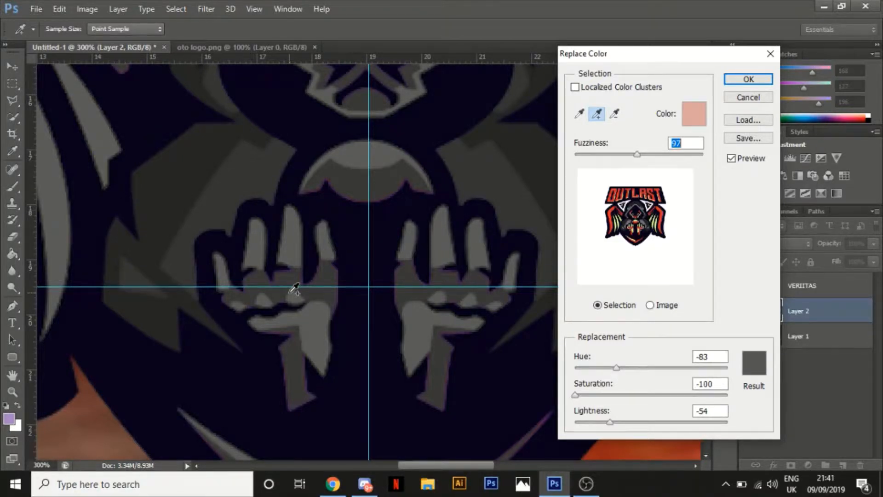
pyautogui.hotkey('ctrl', '-')
pyautogui.hotkey('ctrl', '-')
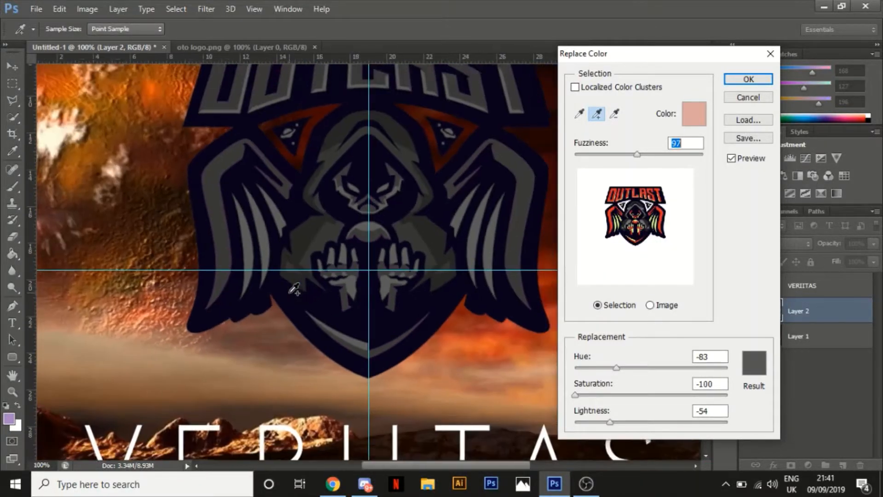
pyautogui.hotkey('ctrl', '-')
pyautogui.click(294, 289)
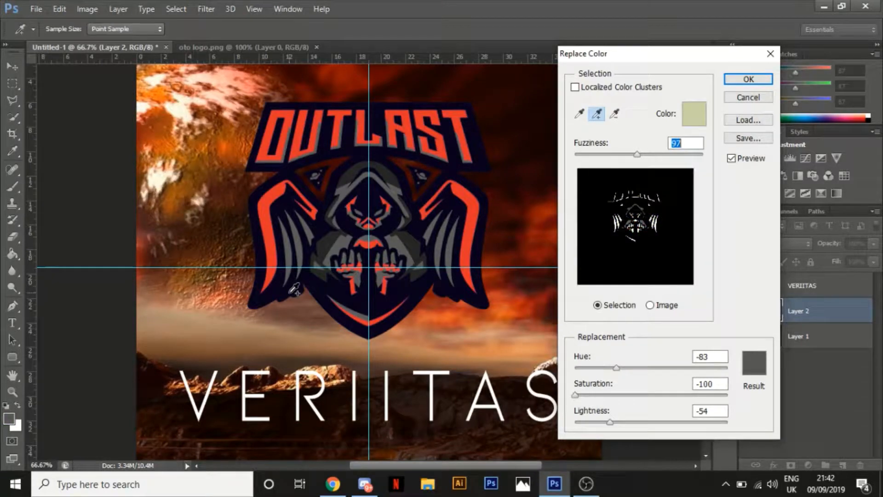
# Move the Replace Color dialog aside and add the pale fringe pixels along the edge of the OUTLAST lettering's U to the sampled colours
pyautogui.hotkey('ctrl', '-')
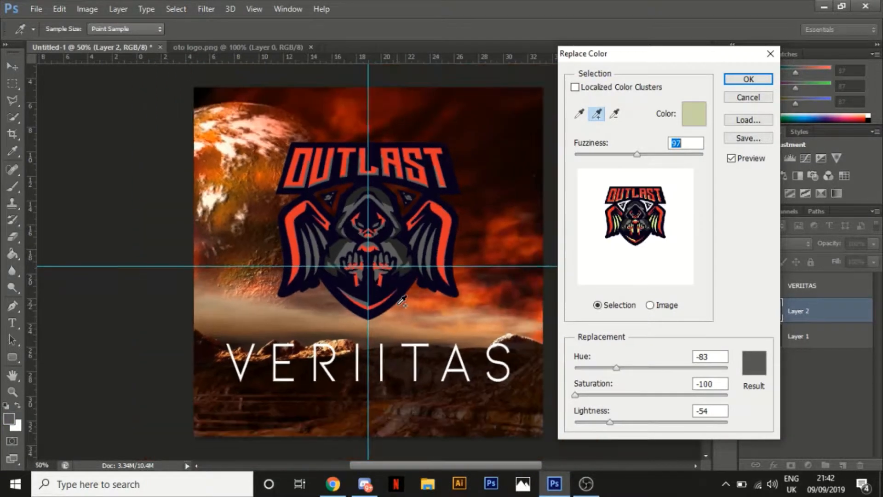
pyautogui.hotkey('ctrl', '-')
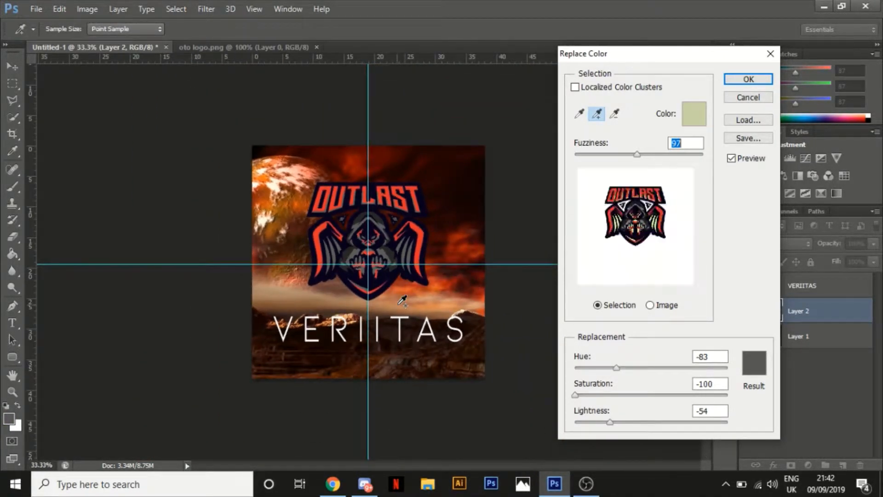
pyautogui.hotkey('ctrl', '+')
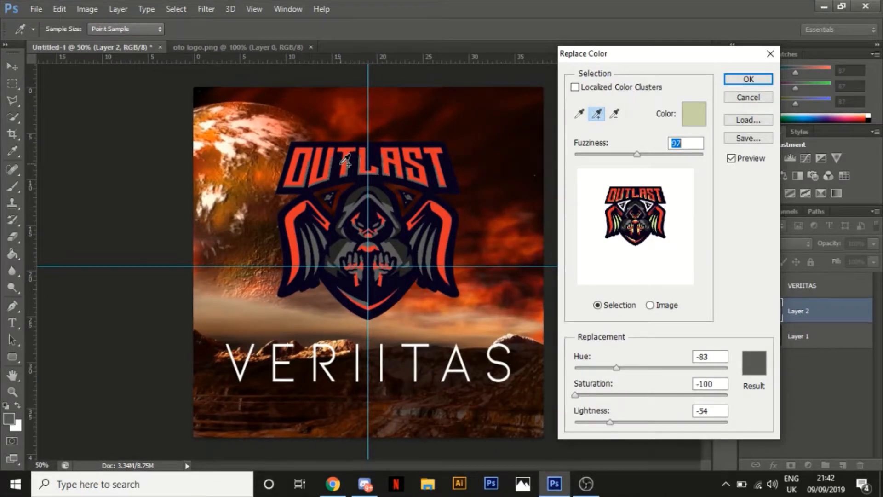
pyautogui.hotkey('ctrl', '+')
pyautogui.hotkey('ctrl', '+')
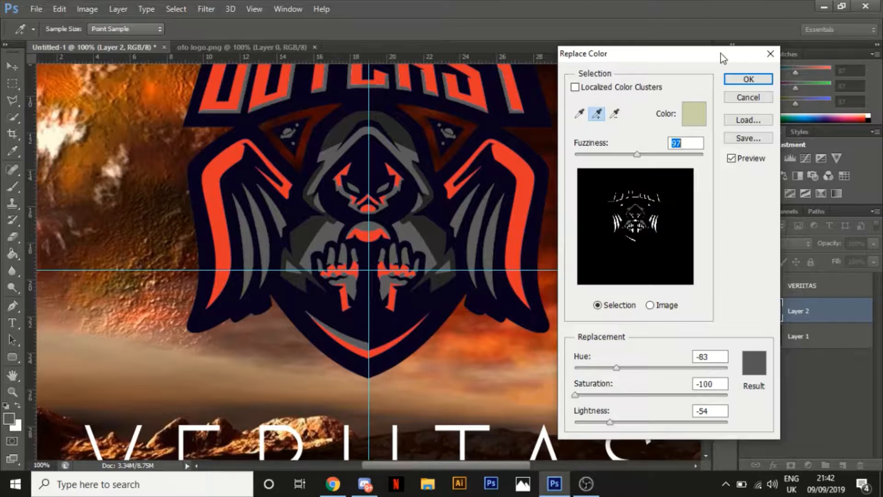
pyautogui.moveTo(721, 53); pyautogui.dragTo(521, 82)
pyautogui.moveTo(706, 236); pyautogui.dragTo(706, 208)
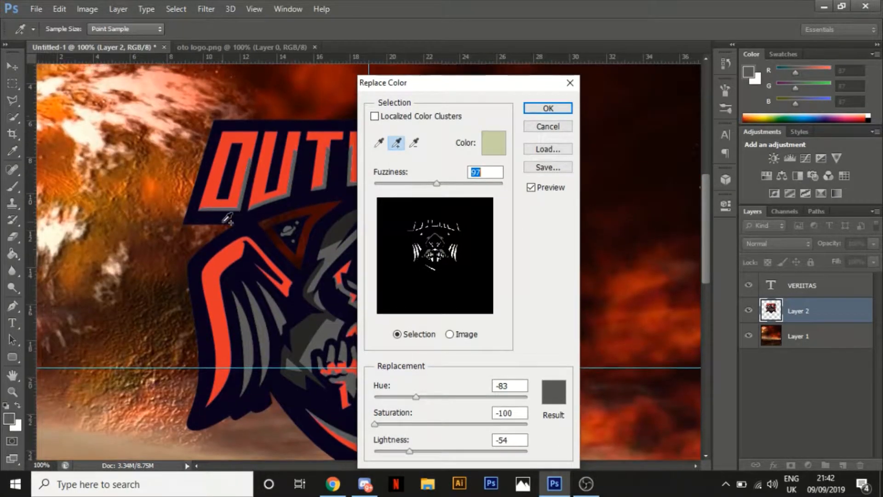
pyautogui.hotkey('ctrl', '+')
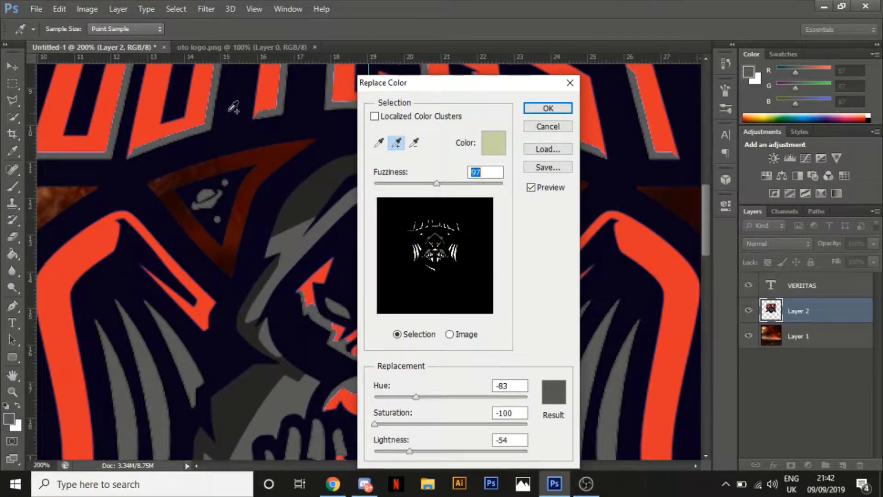
pyautogui.click(213, 100)
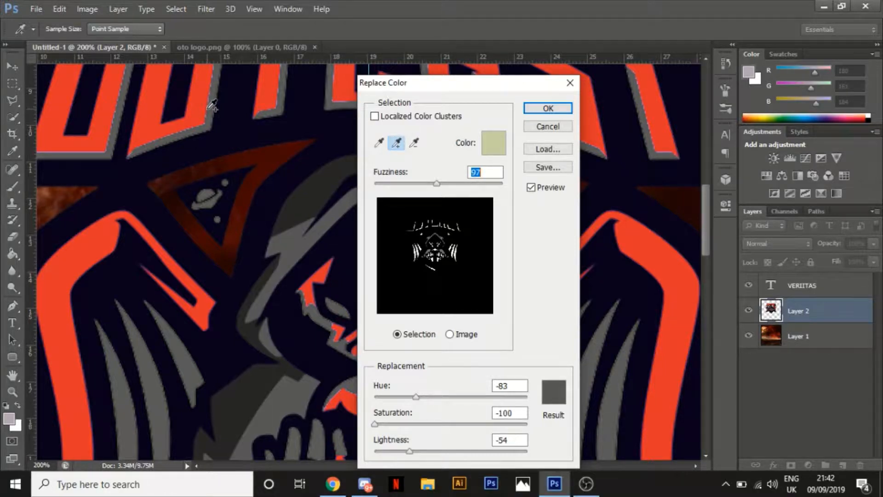
pyautogui.click(213, 102)
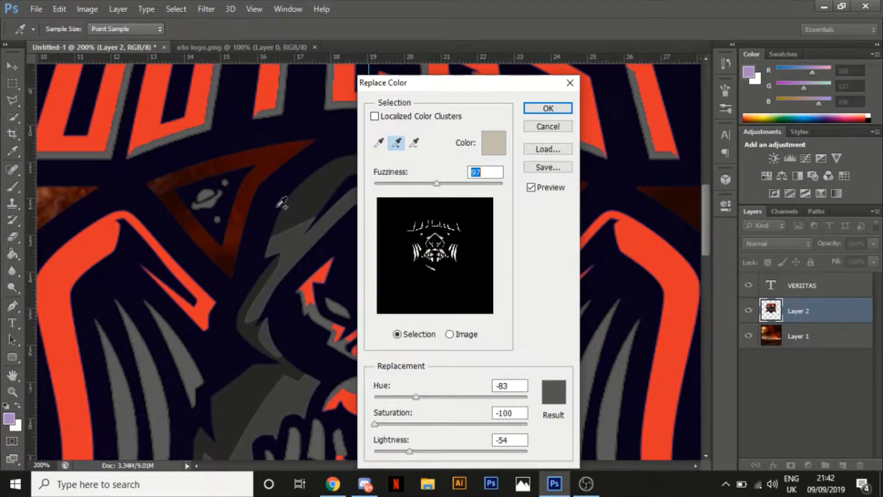
pyautogui.hotkey('ctrl', '-')
pyautogui.hotkey('ctrl', '-')
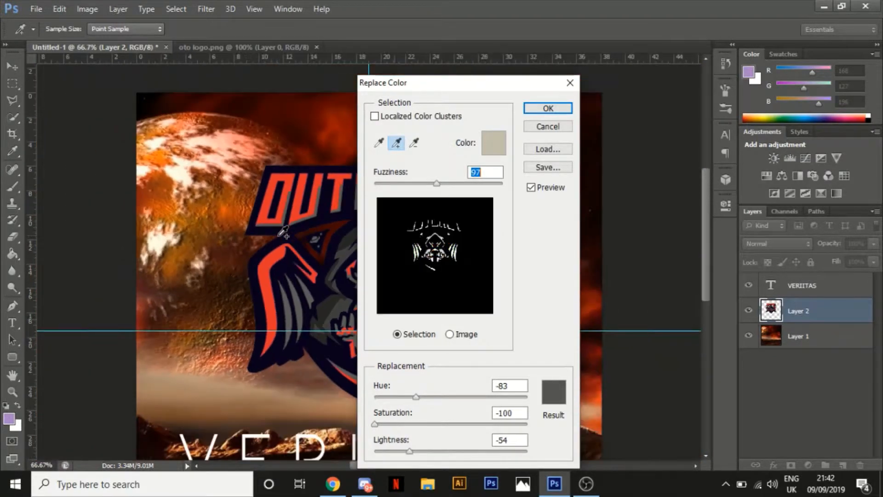
# Move the Replace Color dialog off the artwork and apply the grey colour replacement to the OUTLAST logo
pyautogui.hotkey('ctrl', '-')
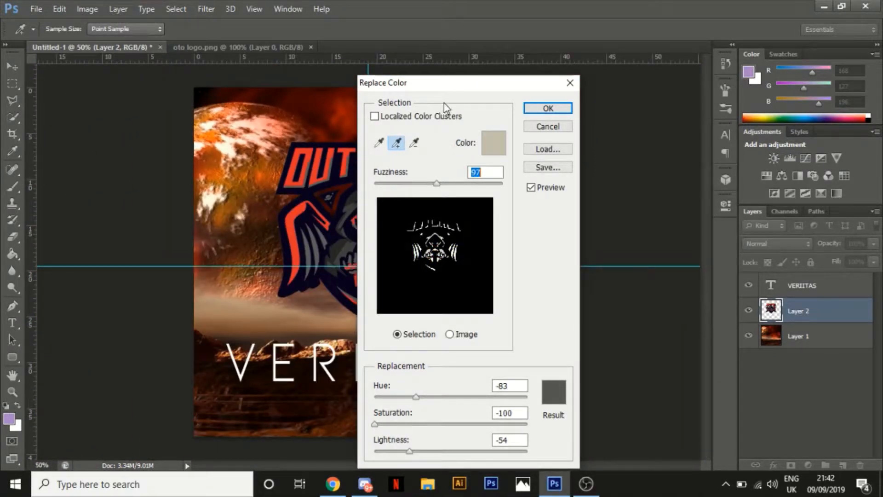
pyautogui.moveTo(463, 85); pyautogui.dragTo(670, 81)
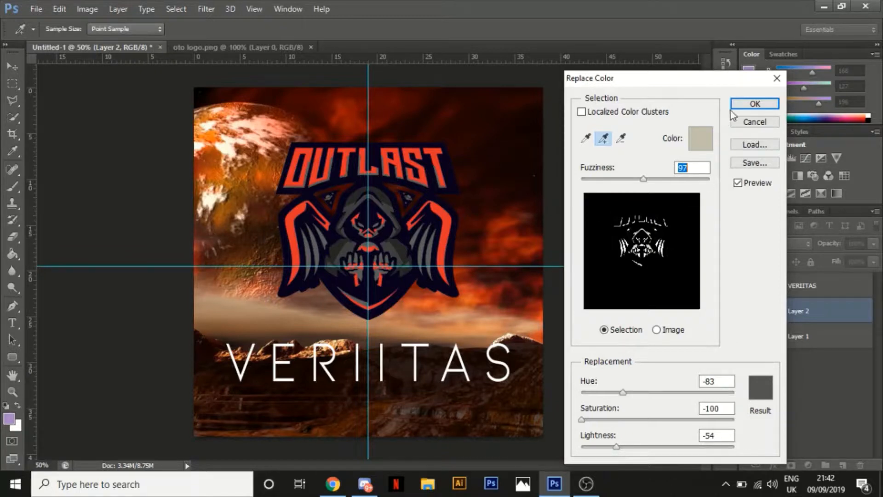
pyautogui.click(754, 105)
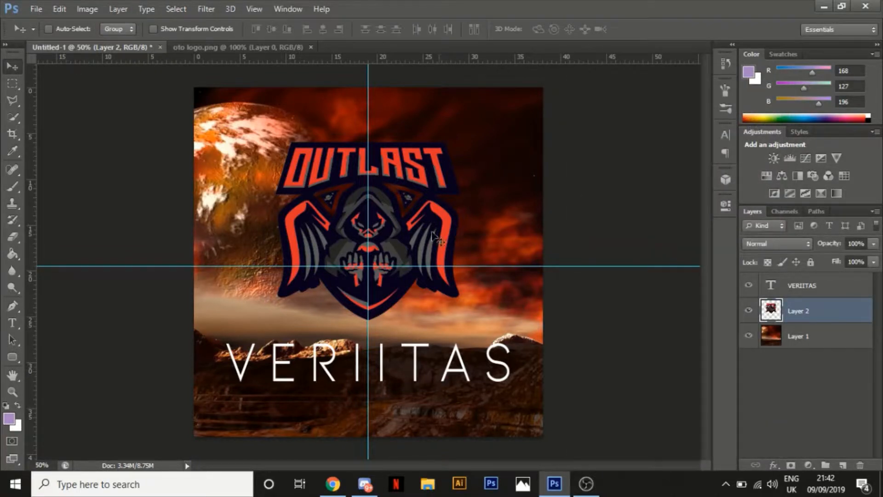
# Add a drop shadow to the logo on Layer 2 with distance 0 px, spread 30% and size 15 px
pyautogui.doubleClick(842, 307)
pyautogui.moveTo(700, 177); pyautogui.dragTo(700, 82)
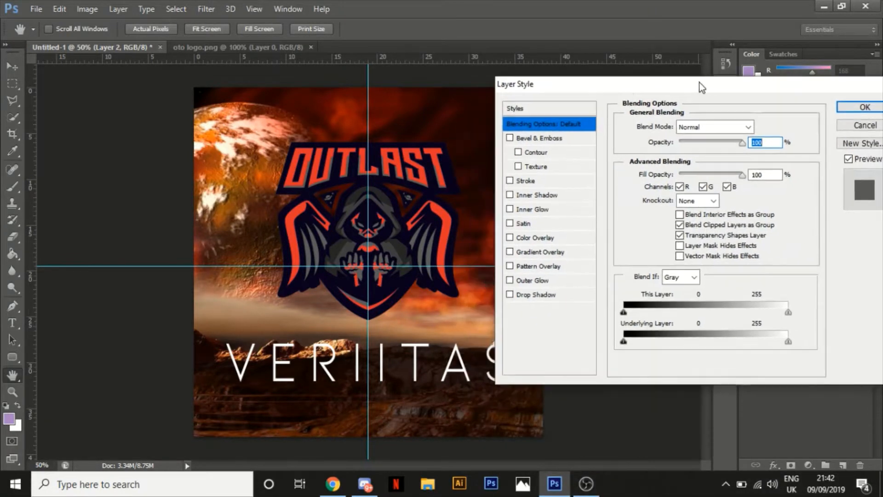
pyautogui.click(534, 295)
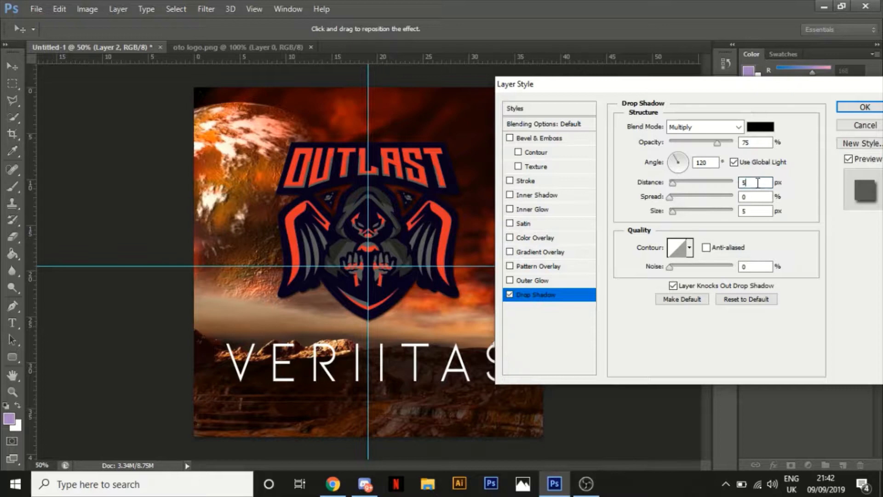
pyautogui.press('BackSpace')
pyautogui.write('0')
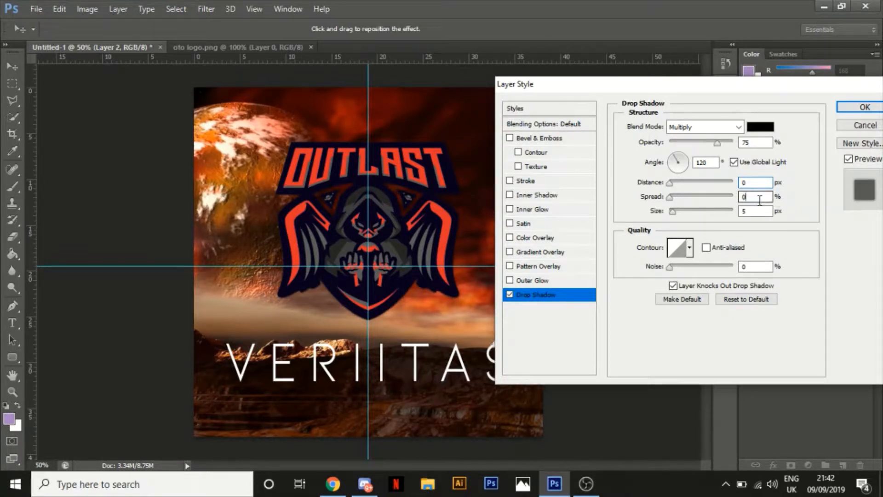
pyautogui.write('30')
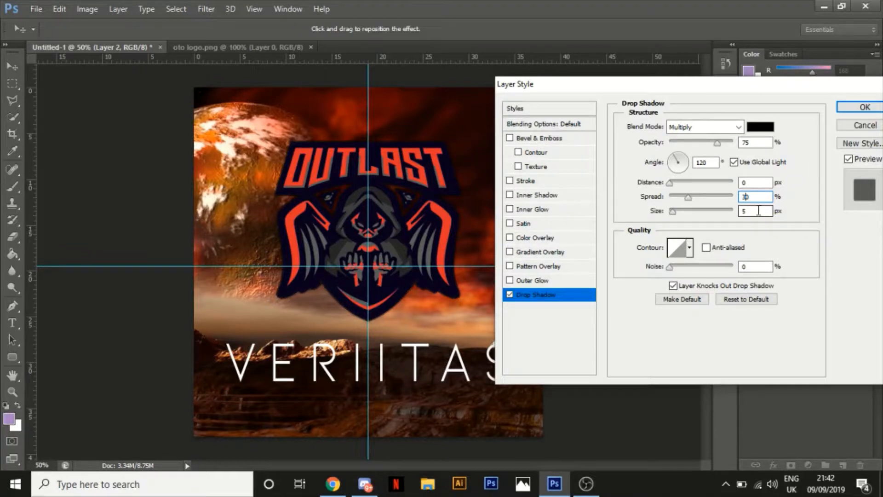
pyautogui.write('1')
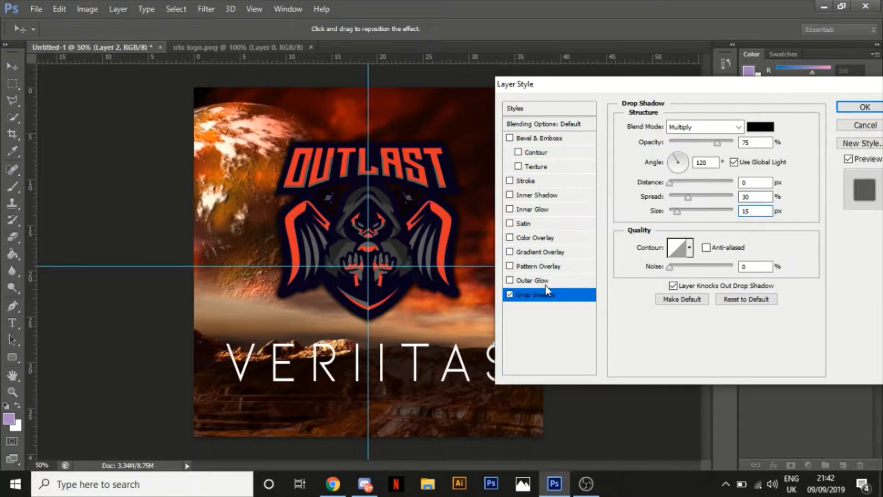
# Add Bevel & Emboss with Contour to the logo, with highlight opacity 0%, angle 90° and size 122 px, and collapse its effects list
pyautogui.click(536, 151)
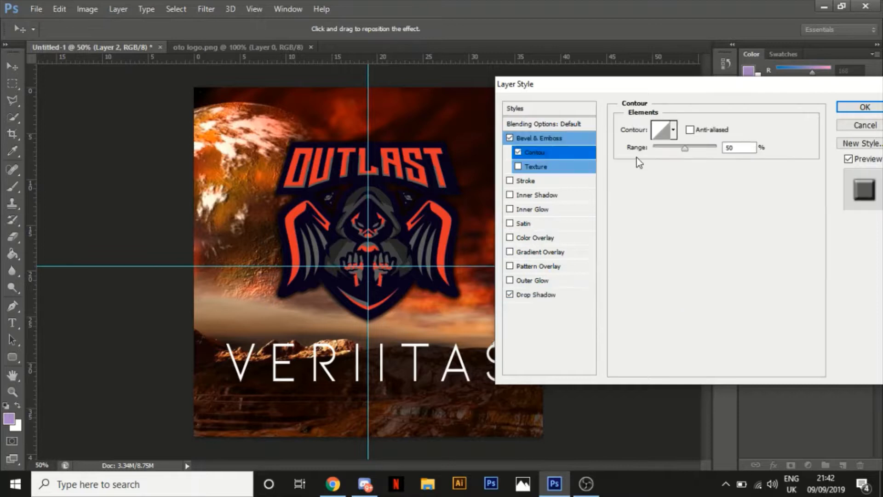
pyautogui.click(584, 138)
pyautogui.moveTo(715, 307); pyautogui.dragTo(675, 312)
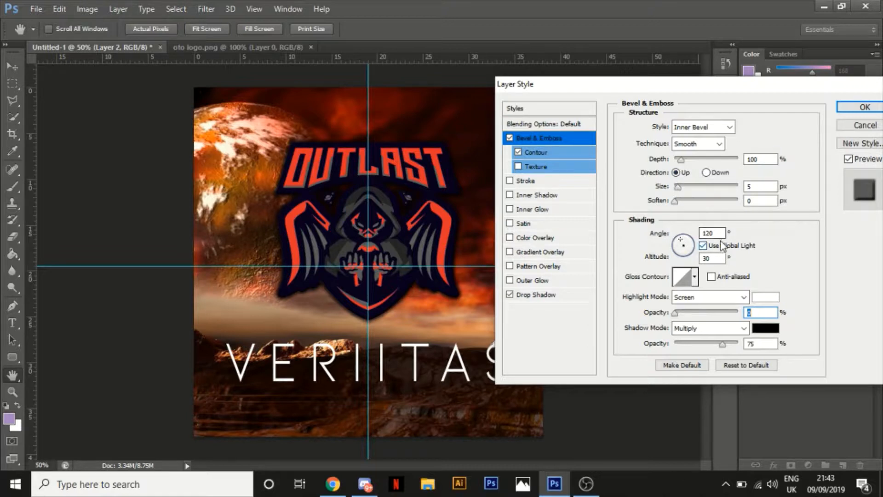
pyautogui.doubleClick(709, 233)
pyautogui.write('90')
pyautogui.moveTo(678, 187); pyautogui.dragTo(705, 190)
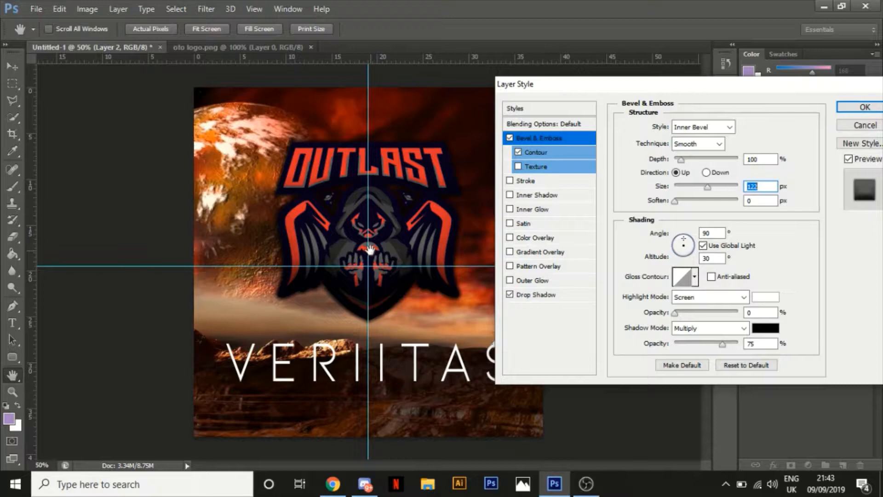
pyautogui.click(874, 109)
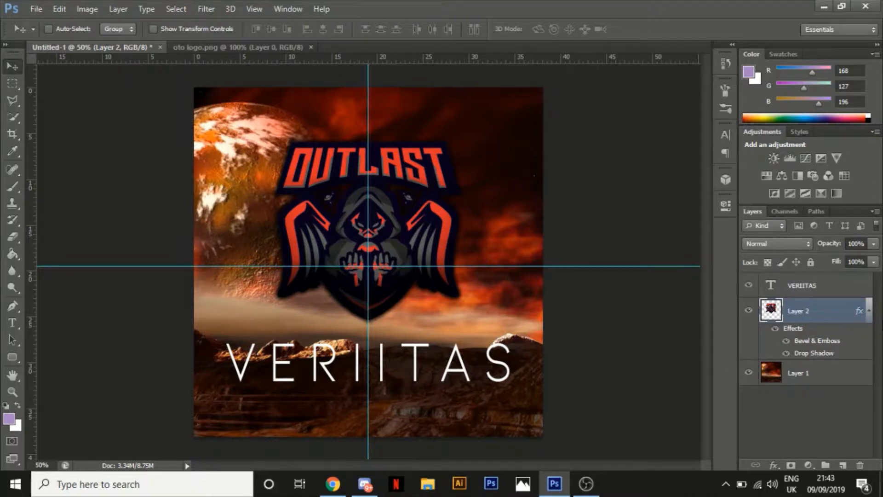
pyautogui.click(869, 306)
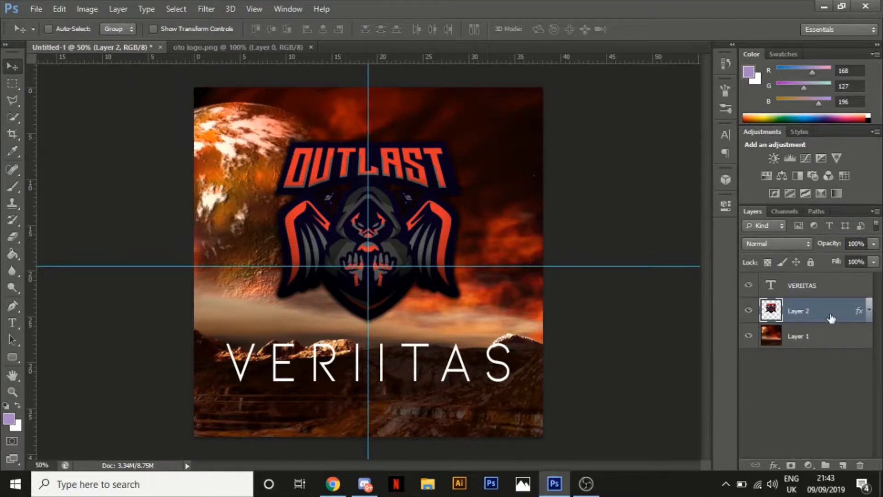
# Create a new layer directly above the planet background and fill it with black using the Paint Bucket
pyautogui.click(828, 338)
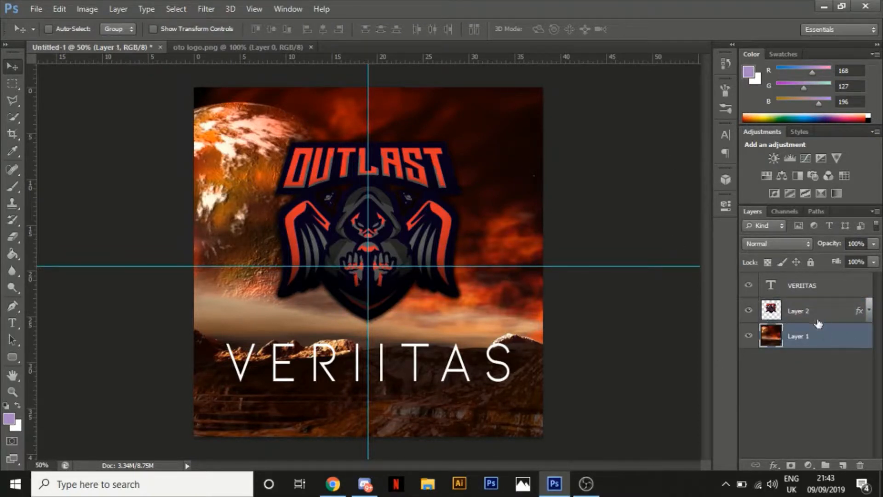
pyautogui.click(843, 465)
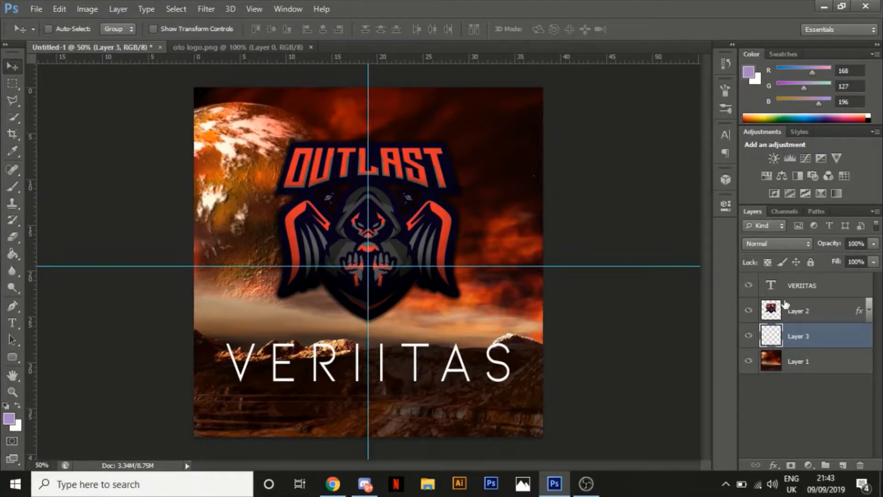
pyautogui.click(6, 405)
pyautogui.click(14, 253)
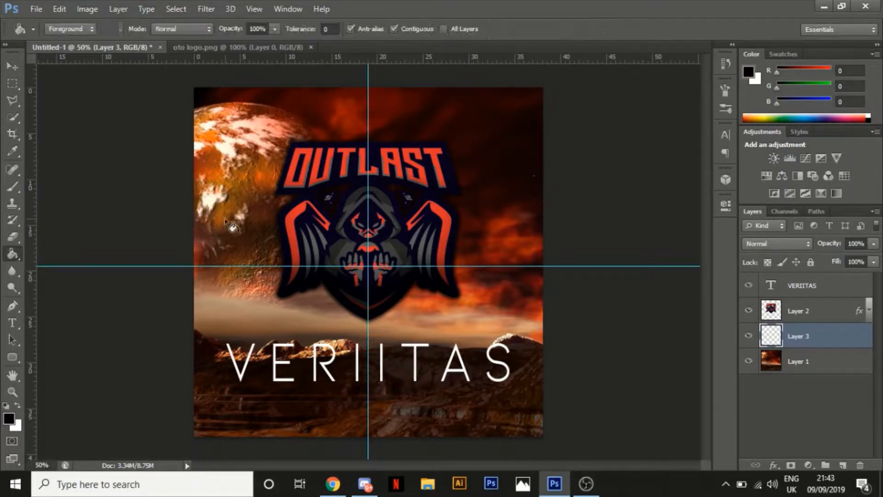
pyautogui.click(528, 360)
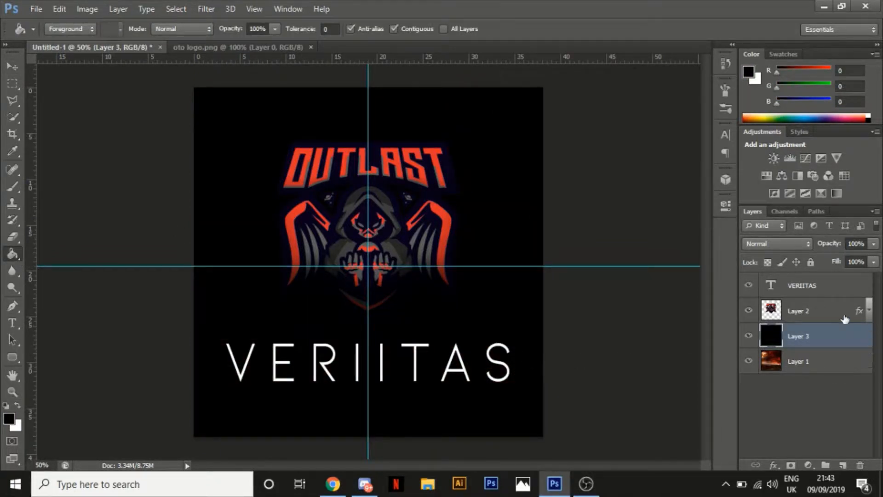
# Set the black overlay layer's opacity to 30%
pyautogui.click(855, 243)
pyautogui.write('50')
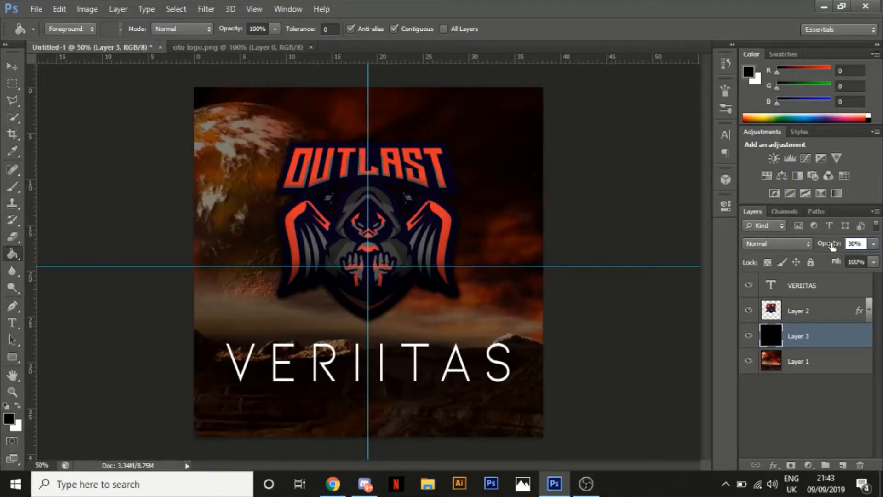
pyautogui.press('Return')
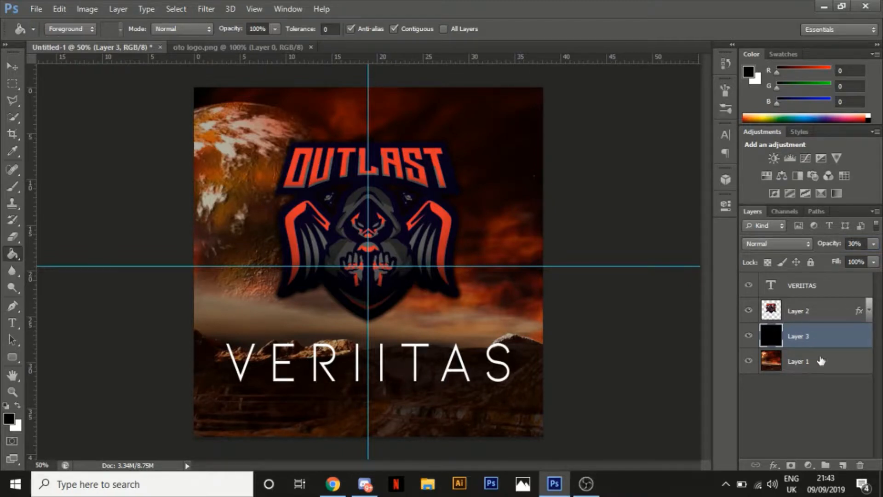
# Compare the artwork with and without the black overlay by toggling that layer's visibility, leaving it shown and the VERIITAS layer selected
pyautogui.click(826, 322)
pyautogui.click(832, 361)
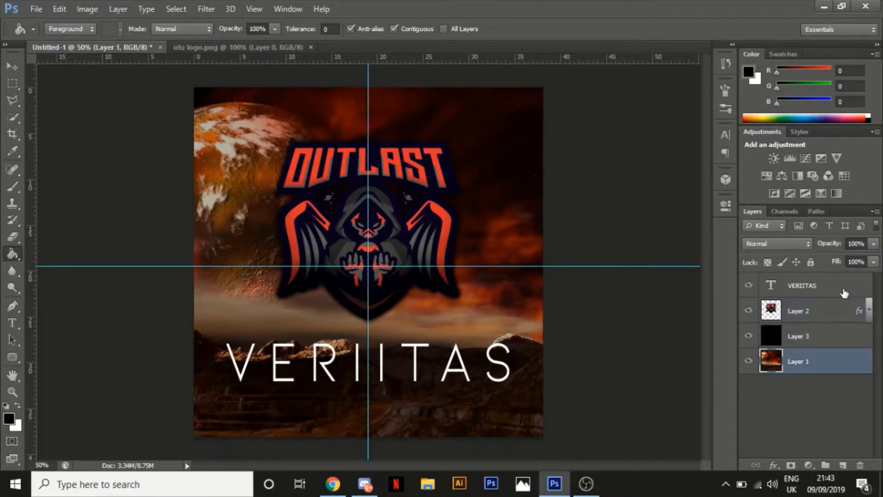
pyautogui.click(845, 293)
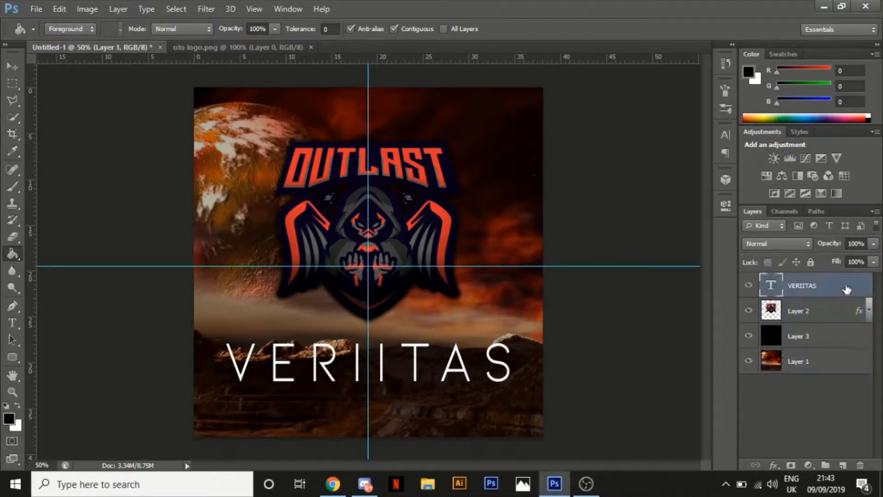
pyautogui.click(749, 336)
pyautogui.click(749, 336)
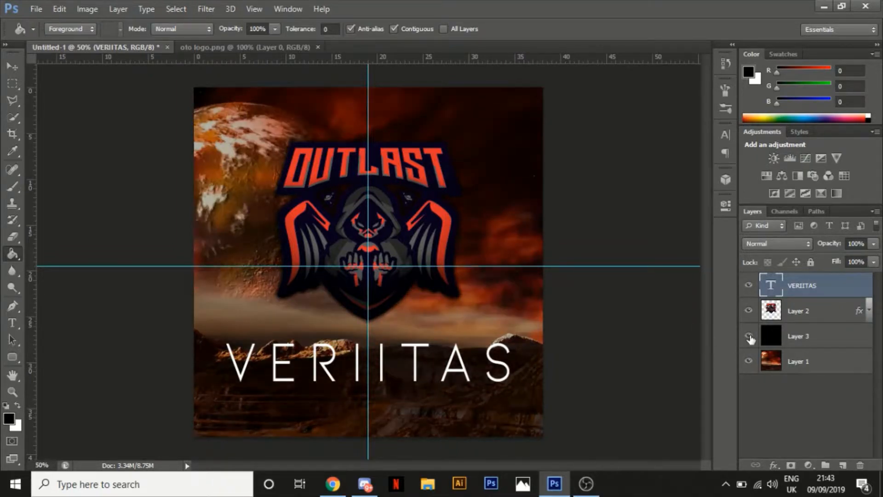
pyautogui.click(749, 336)
pyautogui.click(749, 336)
pyautogui.click(749, 337)
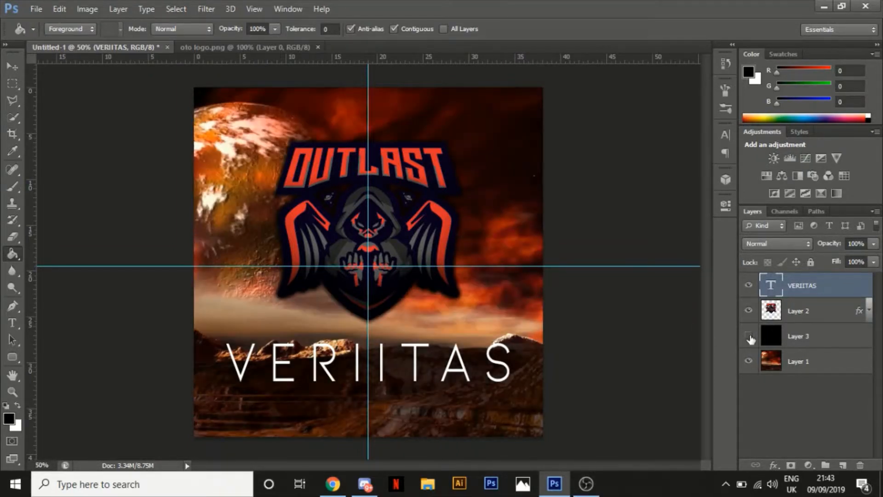
pyautogui.click(749, 336)
pyautogui.click(749, 337)
pyautogui.click(749, 336)
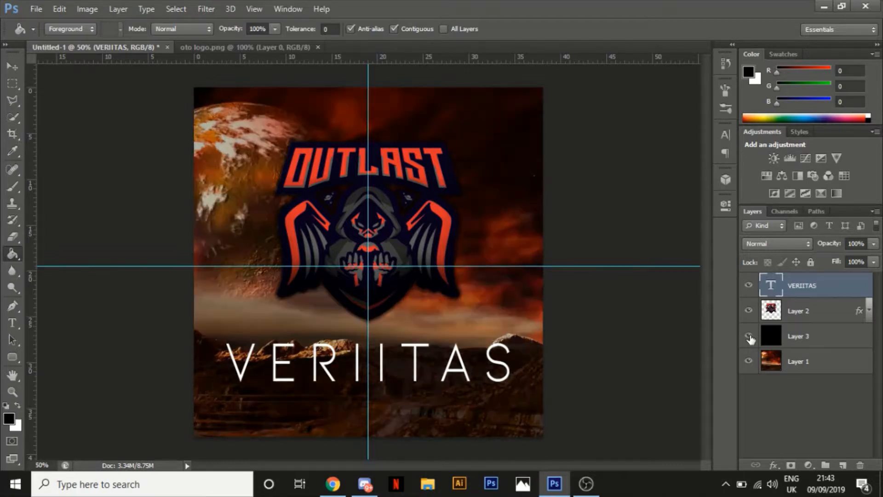
# Add a black outside stroke to the VERIITAS text, trying widths of 5 px and 1 px before settling on 3 px
pyautogui.doubleClick(848, 285)
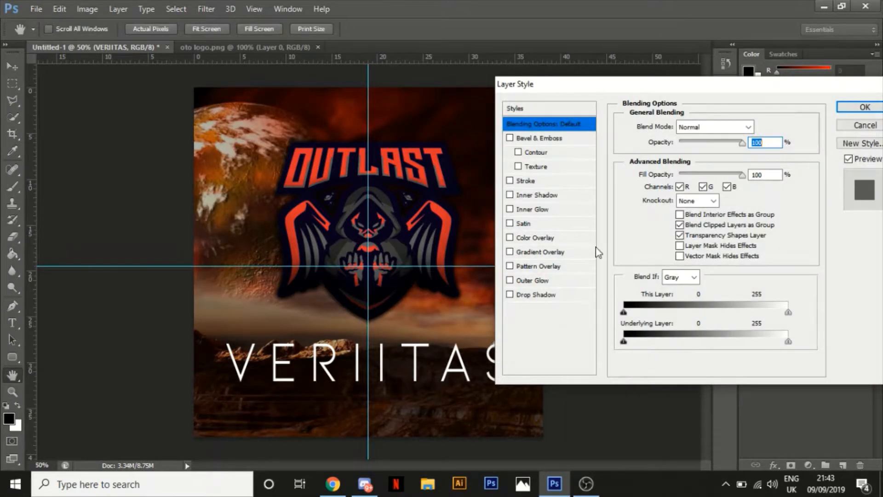
pyautogui.click(527, 181)
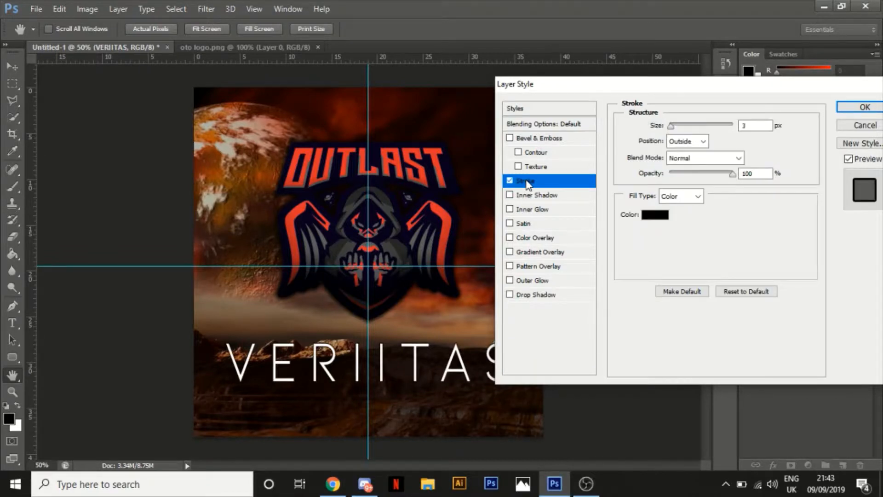
pyautogui.click(755, 124)
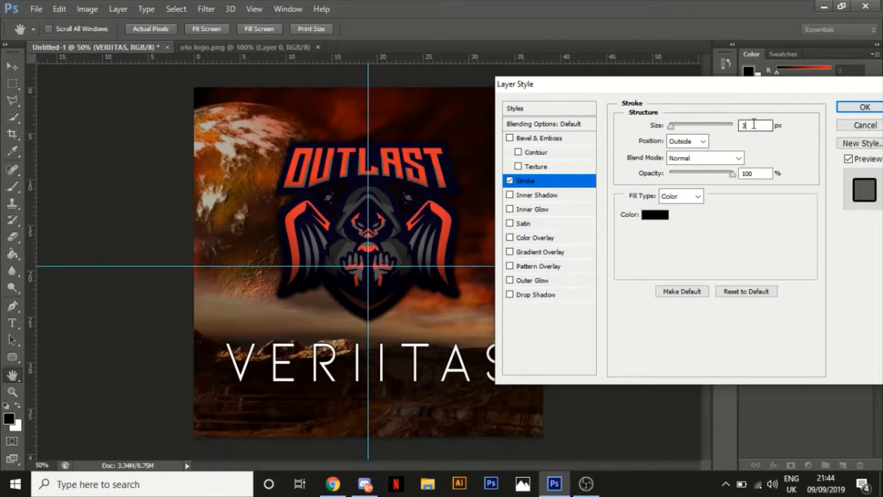
pyautogui.press('BackSpace')
pyautogui.write('5')
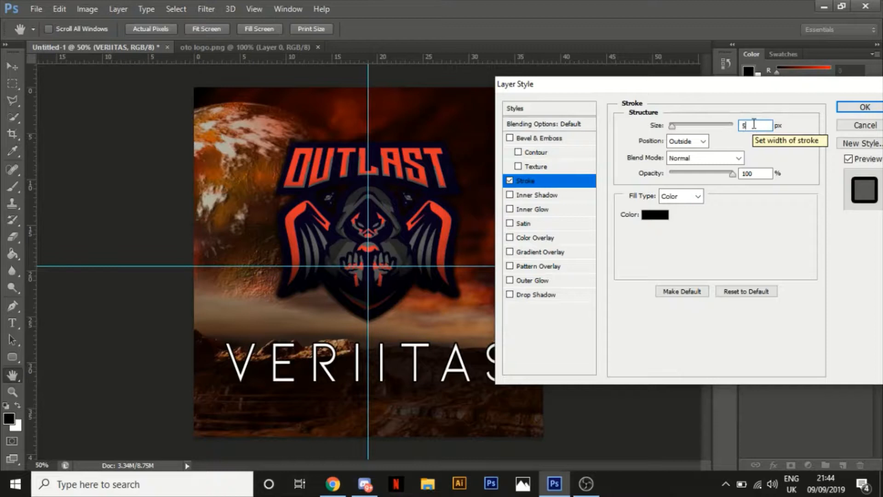
pyautogui.press('BackSpace')
pyautogui.write('3')
pyautogui.press('BackSpace')
pyautogui.write('1')
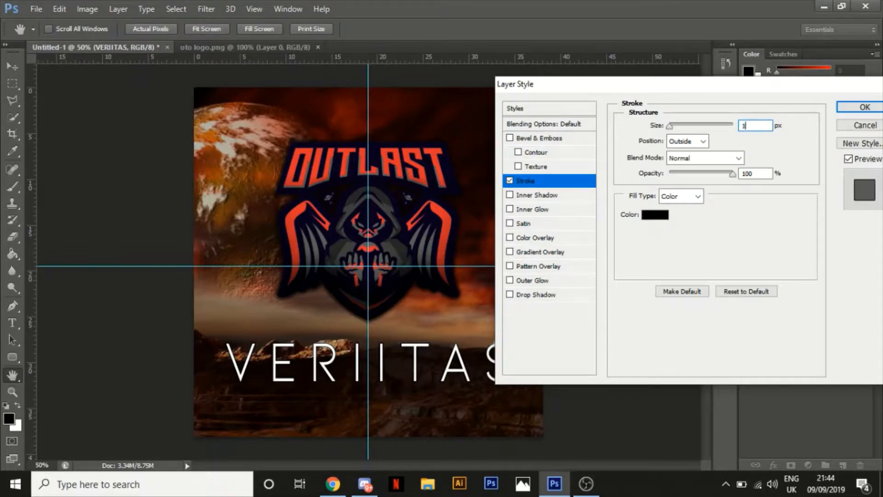
pyautogui.write('3')
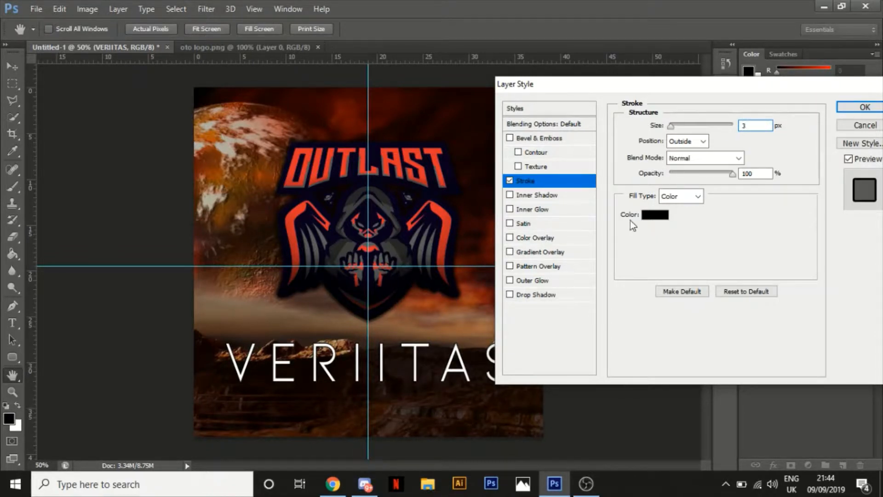
# Add a drop shadow to the VERIITAS text with spread 30% and size 15 px
pyautogui.click(554, 296)
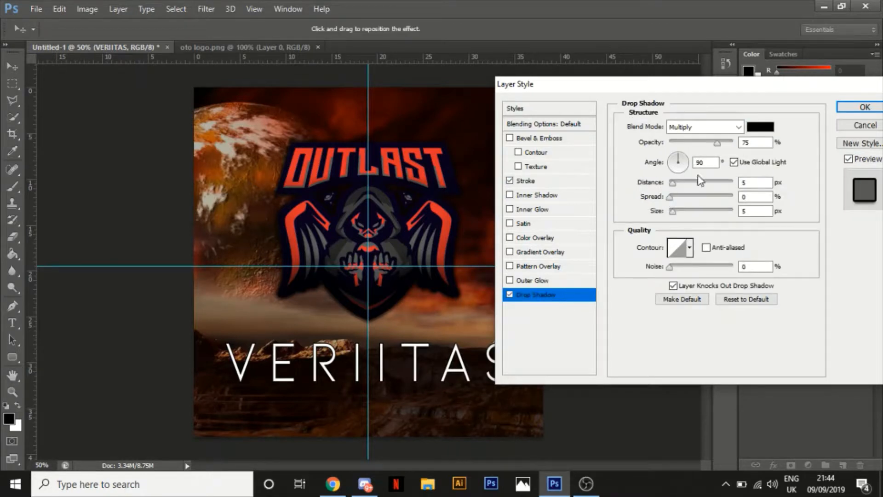
pyautogui.click(758, 196)
pyautogui.press('BackSpace')
pyautogui.write('30')
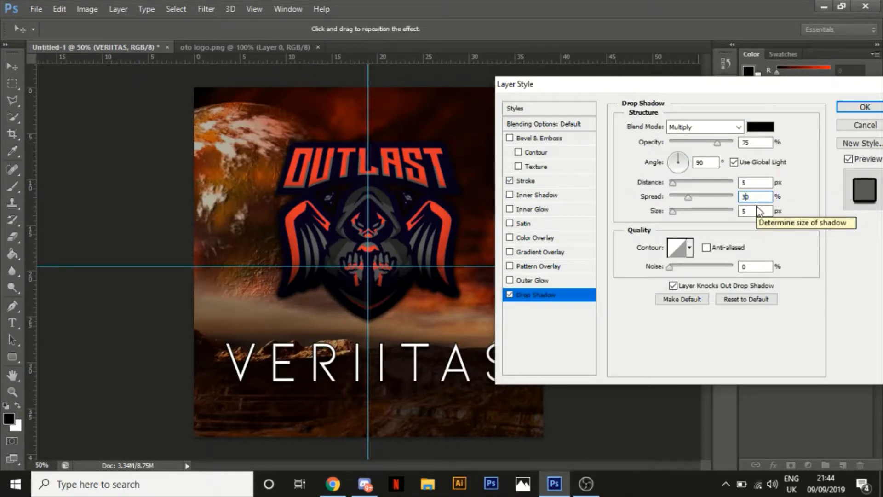
pyautogui.click(758, 210)
pyautogui.click(743, 211)
pyautogui.write('1')
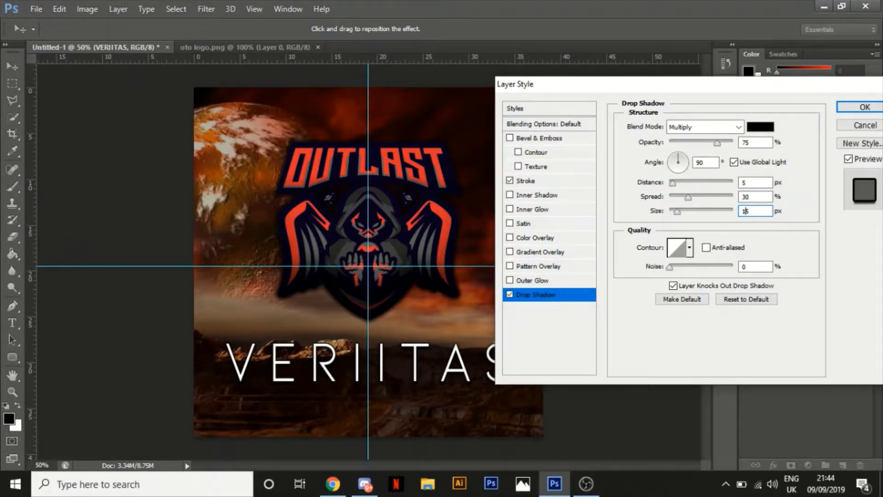
# Add a bevel and emboss to the VERIITAS text with contour range 100%, size 75 px, highlight opacity 0% and shadow opacity 100%
pyautogui.click(535, 153)
pyautogui.moveTo(686, 148); pyautogui.dragTo(726, 148)
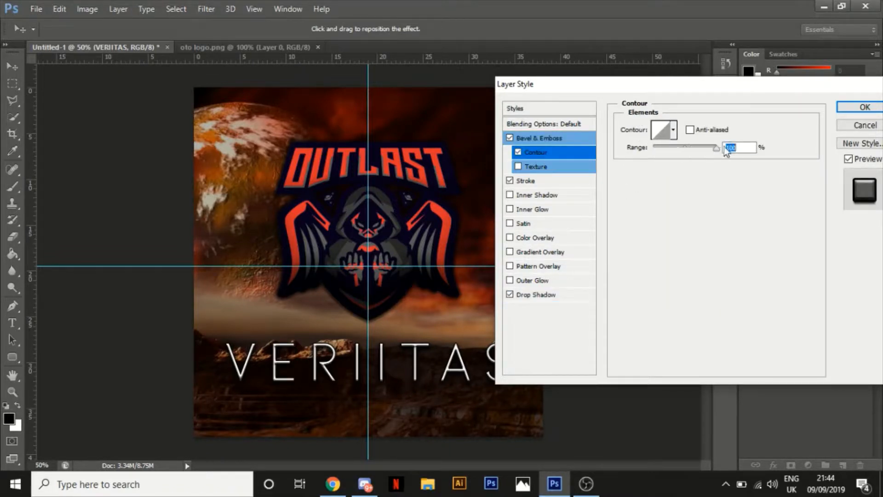
pyautogui.click(569, 140)
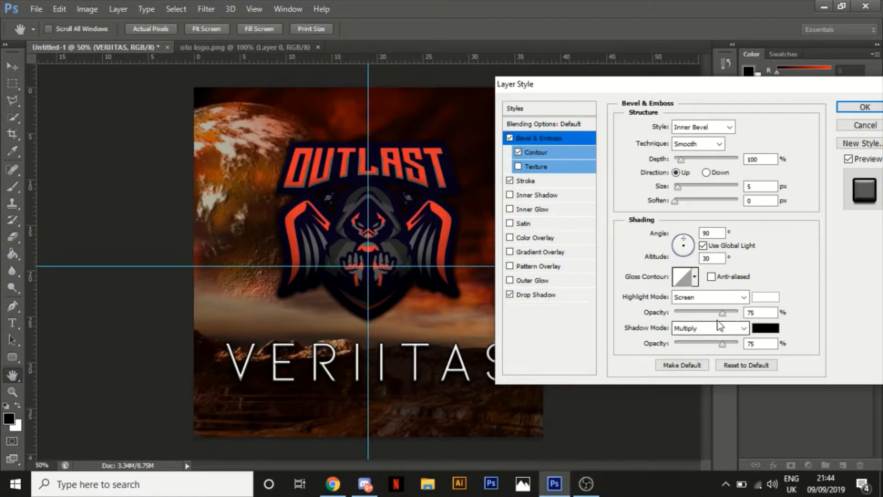
pyautogui.moveTo(722, 314); pyautogui.dragTo(665, 317)
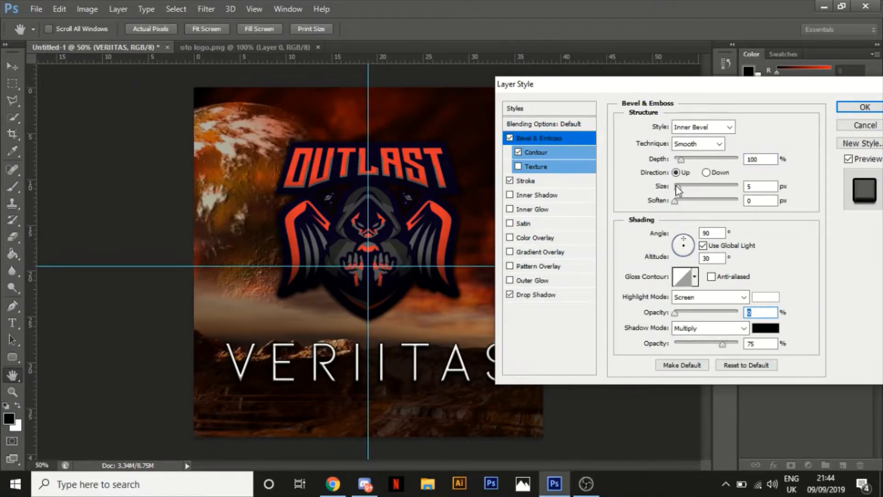
pyautogui.moveTo(677, 185); pyautogui.dragTo(709, 194)
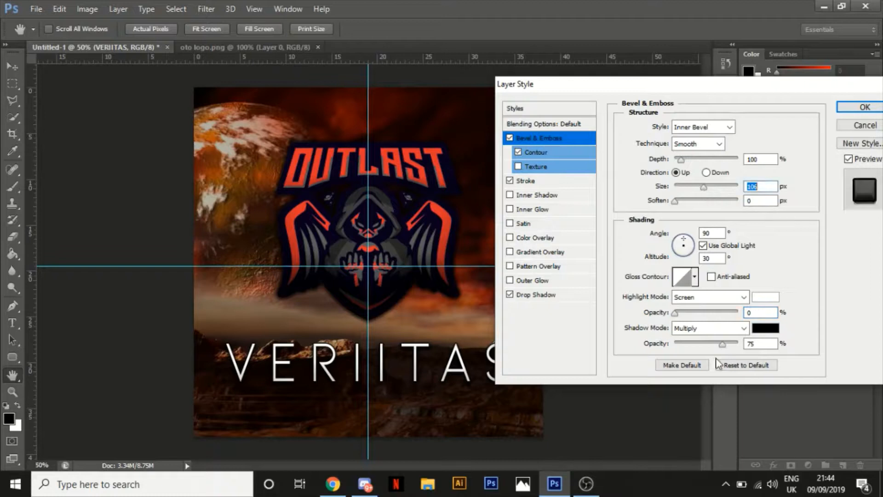
pyautogui.moveTo(723, 344); pyautogui.dragTo(742, 344)
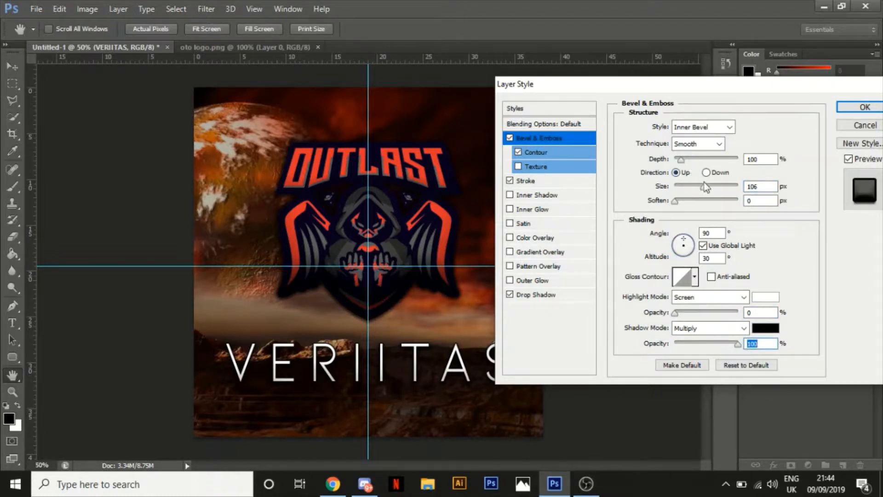
pyautogui.moveTo(704, 187)
pyautogui.mouseDown()
pyautogui.moveTo(717, 191)
pyautogui.moveTo(647, 200)
pyautogui.moveTo(692, 192)
pyautogui.mouseUp()
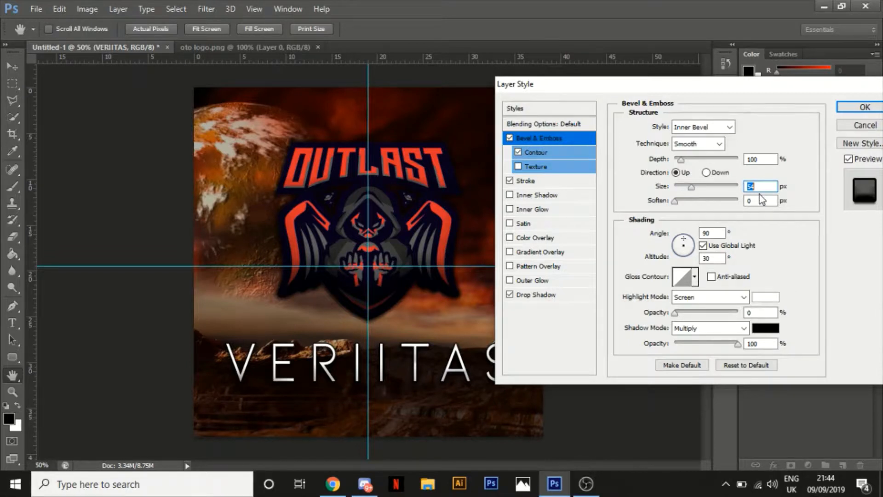
pyautogui.write('75')
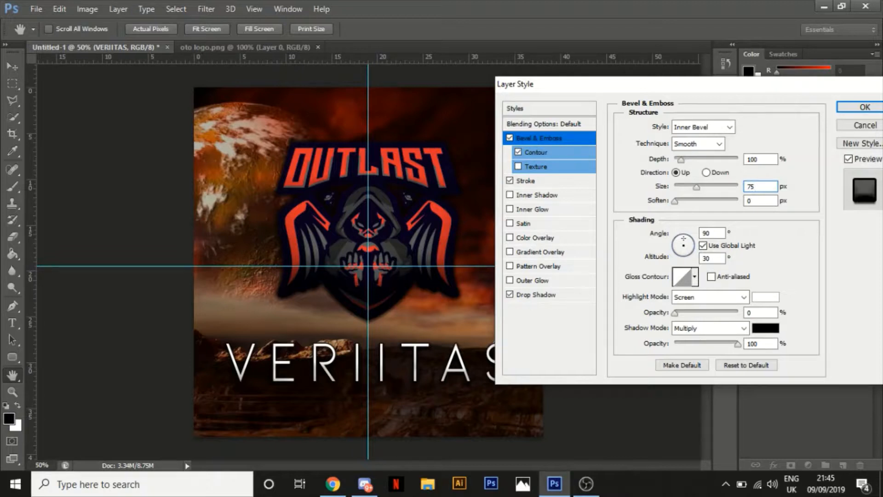
# Add a gradient overlay to the VERIITAS text, changing the gradient's black stop to dark red 5e0000
pyautogui.click(544, 252)
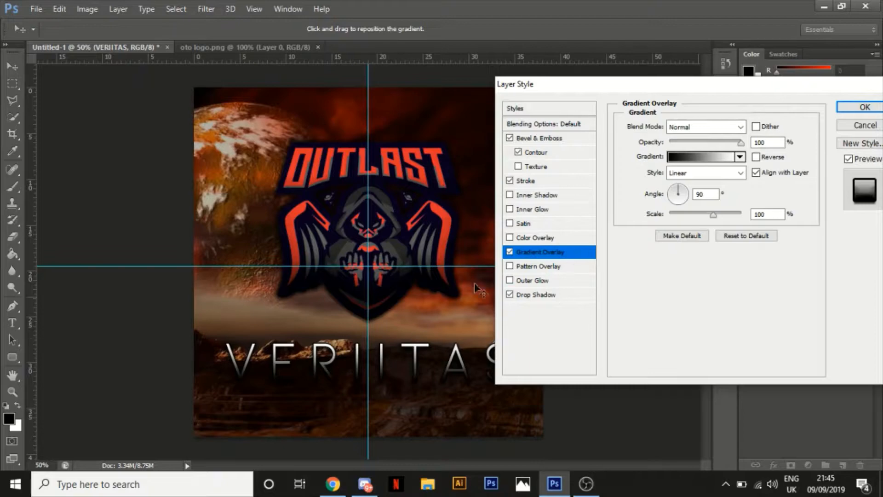
pyautogui.click(726, 157)
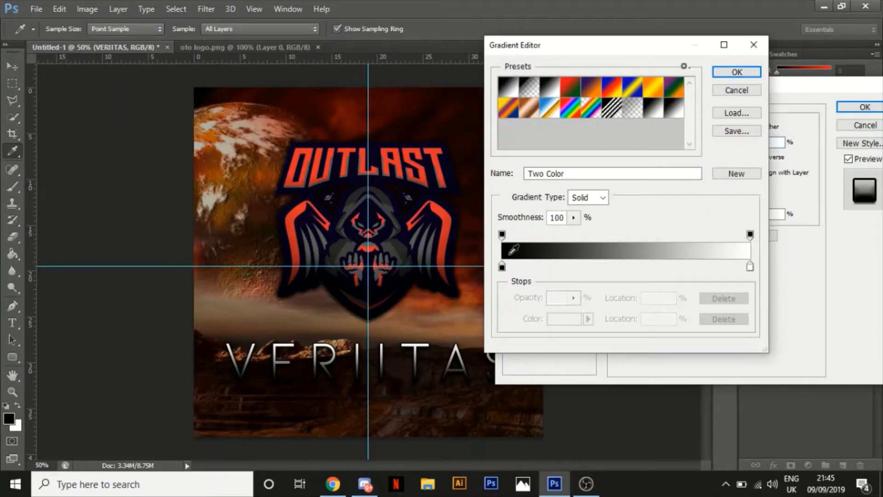
pyautogui.click(502, 266)
pyautogui.click(562, 317)
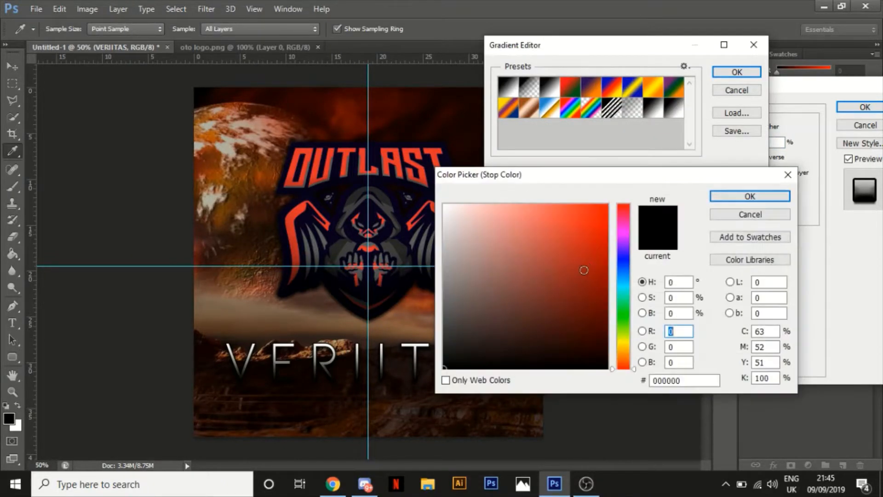
pyautogui.click(611, 297)
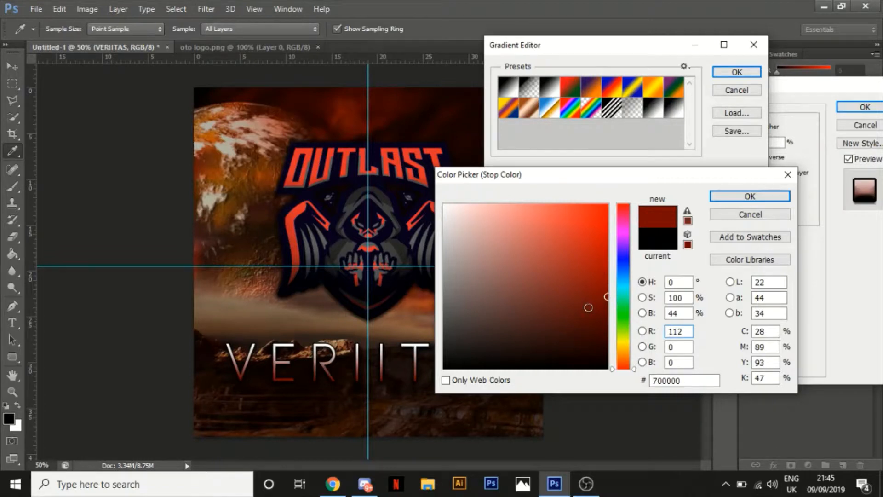
pyautogui.click(607, 308)
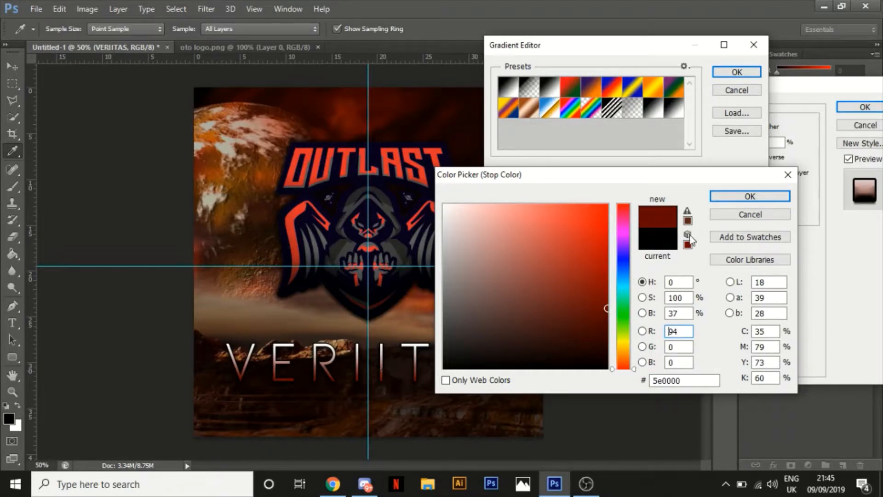
pyautogui.click(745, 197)
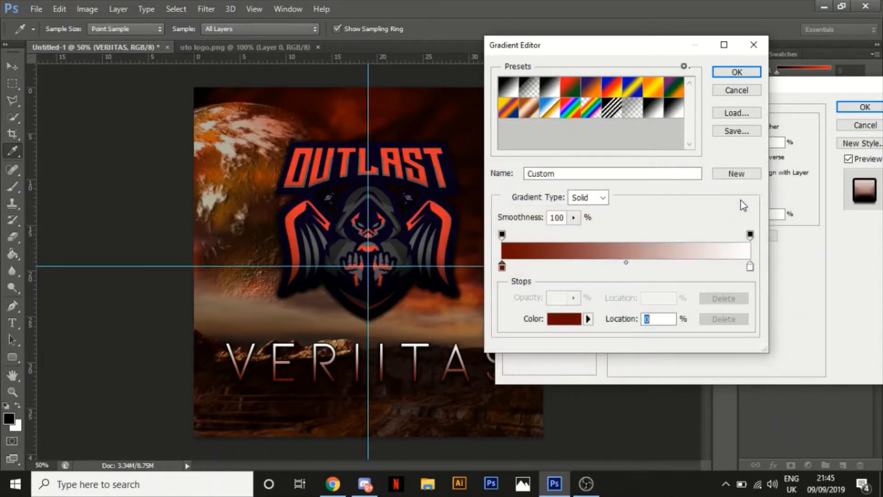
# Shift the gradient's colour midpoint to 24%, apply the layer style and collapse the VERIITAS layer's effects list
pyautogui.moveTo(628, 262); pyautogui.dragTo(562, 263)
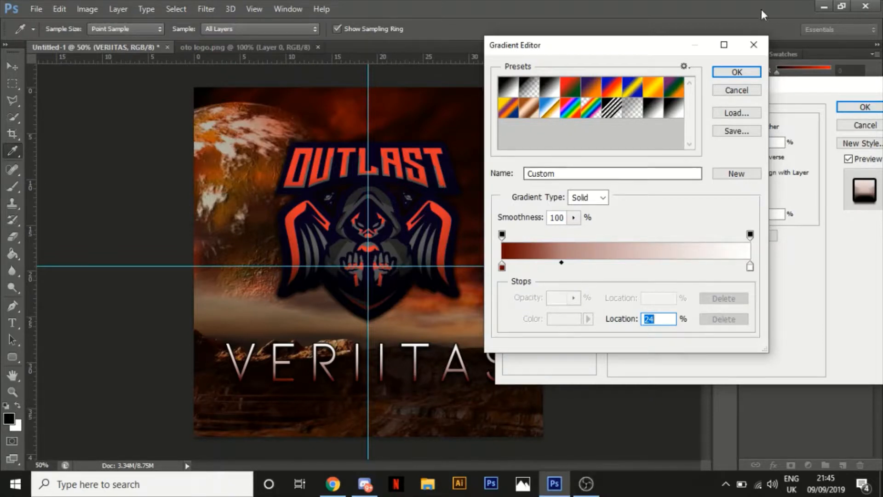
pyautogui.click(735, 72)
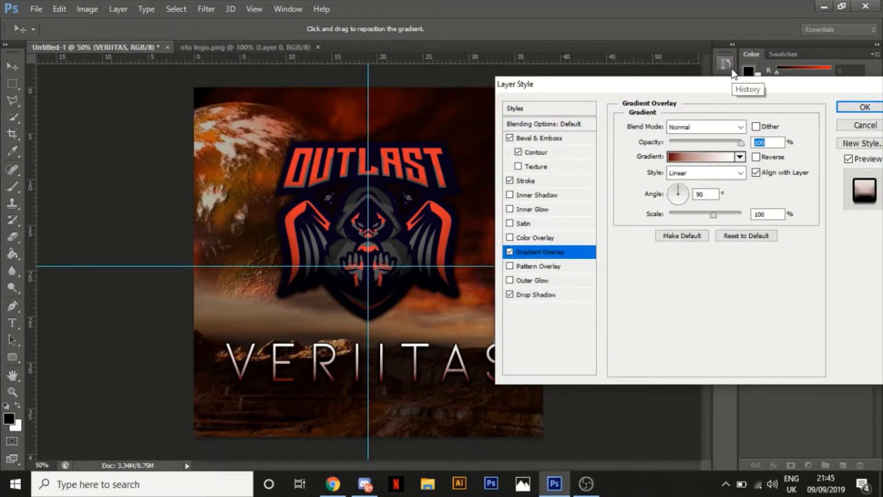
pyautogui.click(865, 106)
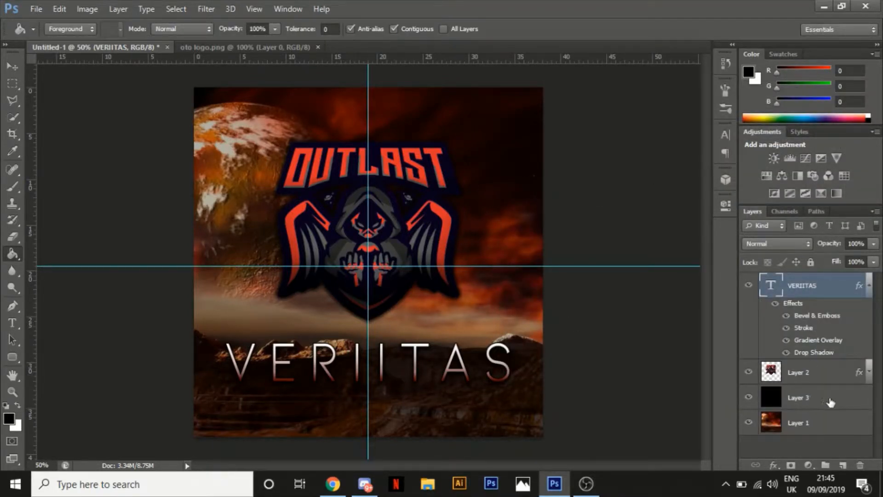
pyautogui.click(869, 285)
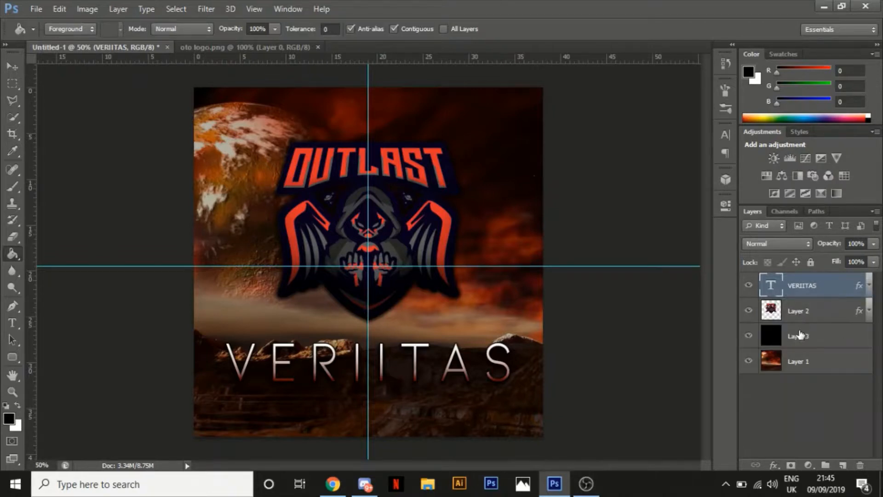
# Darken the artwork's outer edges on a new top layer, painting with a soft black 750 px brush at 25% opacity
pyautogui.click(843, 466)
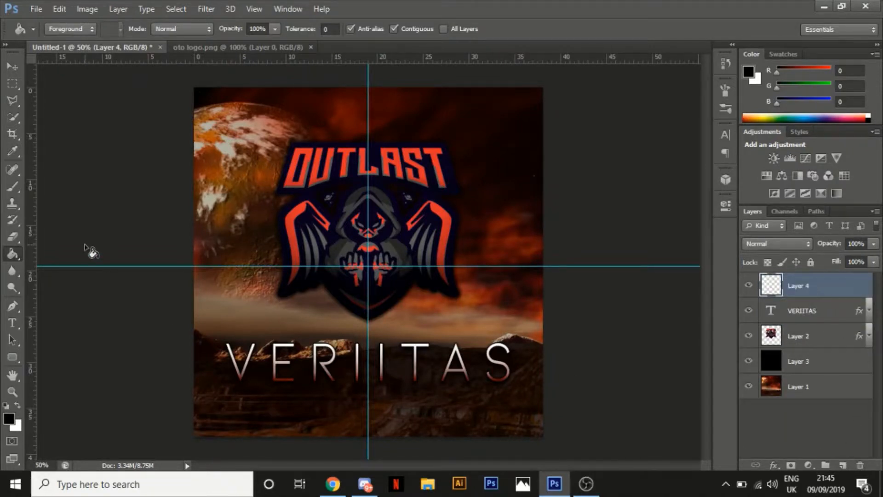
pyautogui.click(13, 185)
pyautogui.hotkey('ctrl', '-')
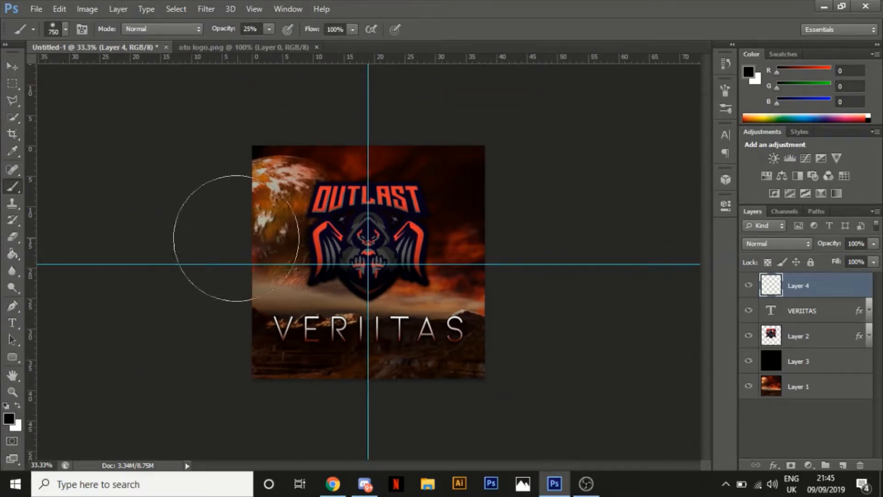
pyautogui.moveTo(181, 244)
pyautogui.mouseDown()
pyautogui.moveTo(325, 95)
pyautogui.moveTo(477, 124)
pyautogui.moveTo(404, 105)
pyautogui.moveTo(540, 156)
pyautogui.mouseUp()
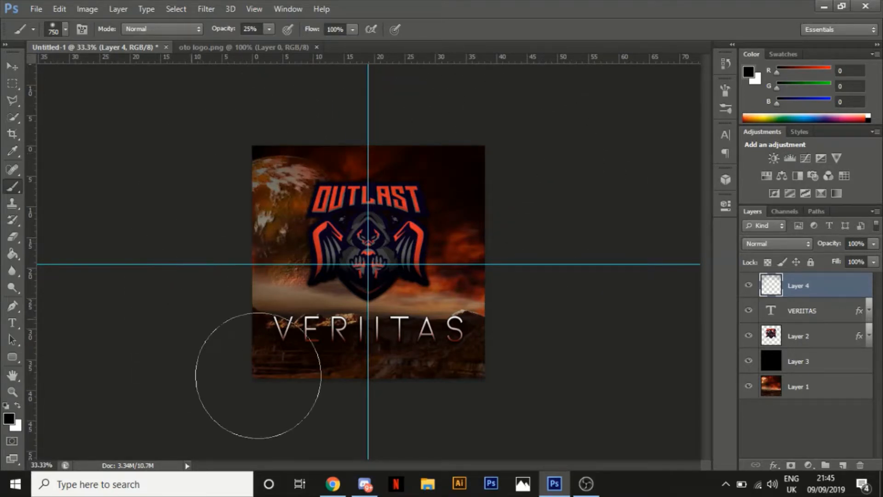
pyautogui.moveTo(527, 370)
pyautogui.mouseDown()
pyautogui.moveTo(396, 424)
pyautogui.moveTo(425, 420)
pyautogui.moveTo(223, 389)
pyautogui.mouseUp()
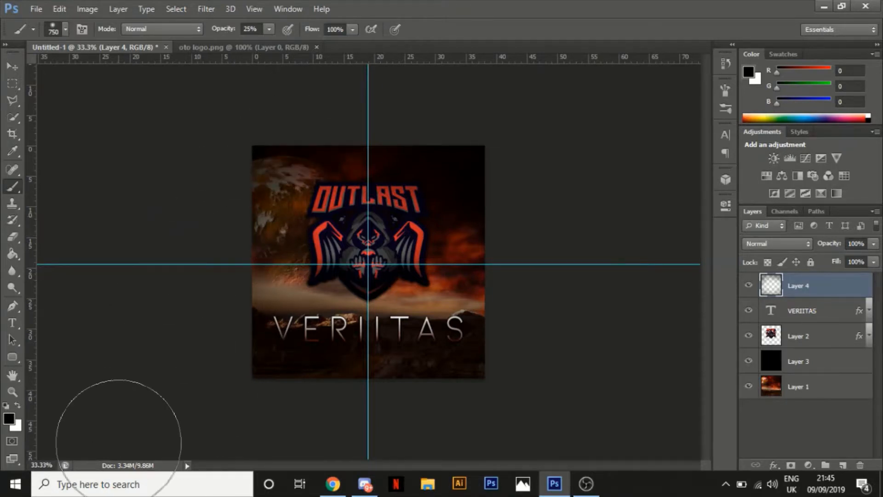
pyautogui.hotkey('ctrl', '+')
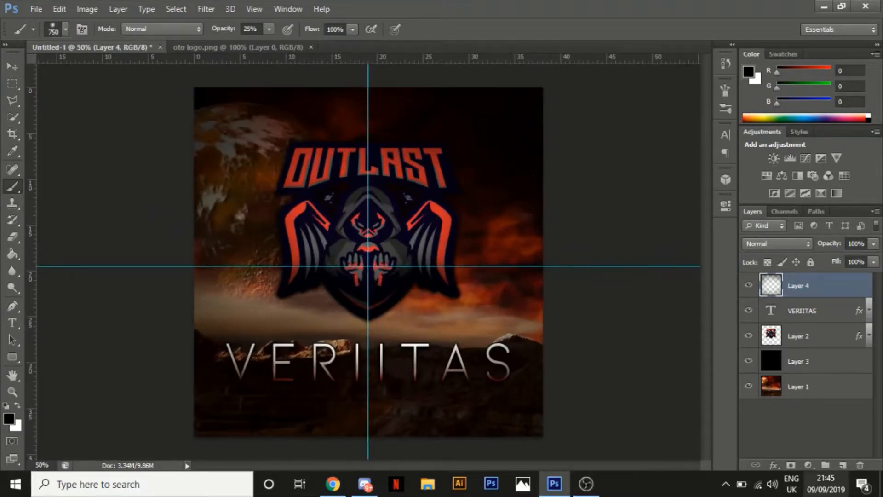
# Compare the artwork with and without the painted dark edges by toggling that layer's visibility, leaving it shown
pyautogui.click(749, 286)
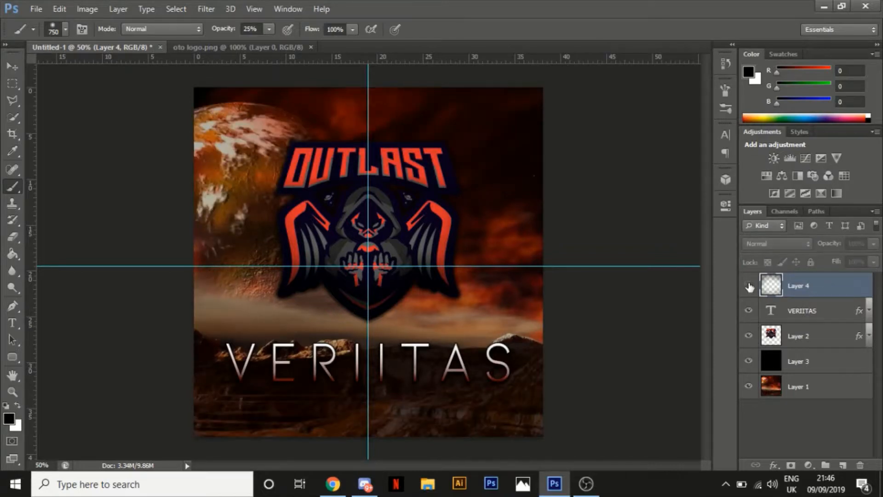
pyautogui.click(749, 286)
pyautogui.click(749, 286)
pyautogui.click(750, 288)
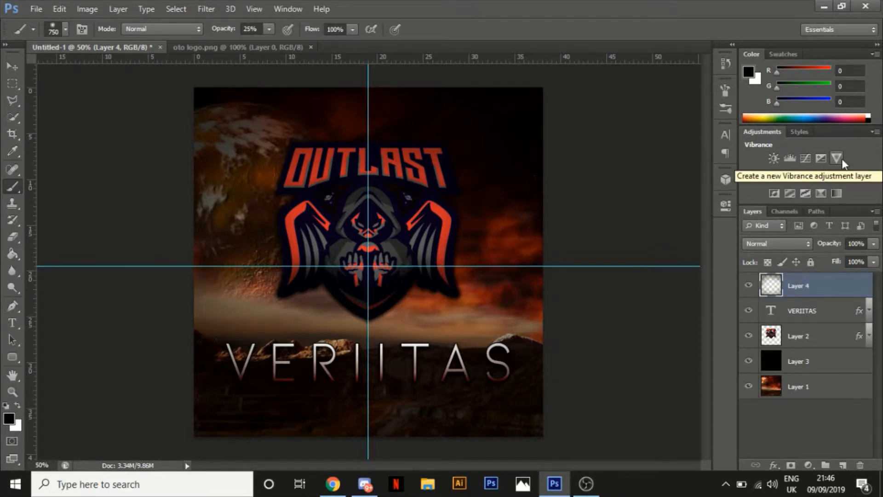
# Add a Brightness/Contrast adjustment layer with brightness 37 and contrast 42
pyautogui.click(776, 160)
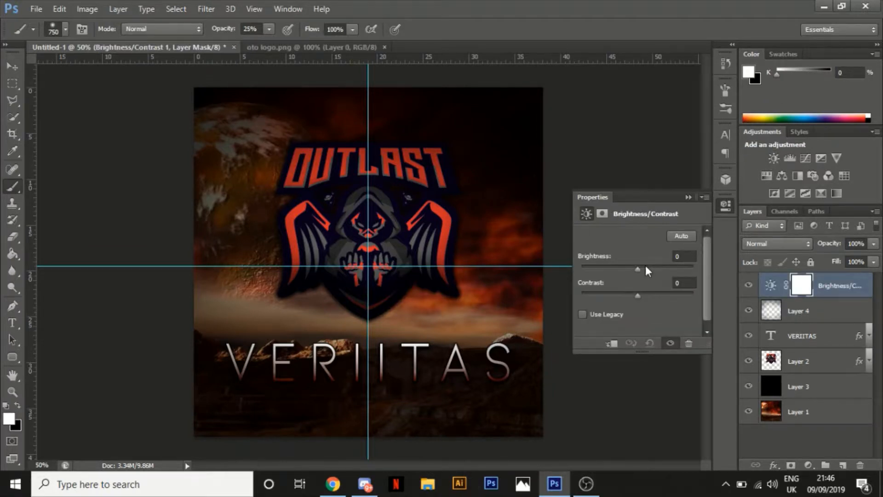
pyautogui.moveTo(638, 266); pyautogui.dragTo(652, 268)
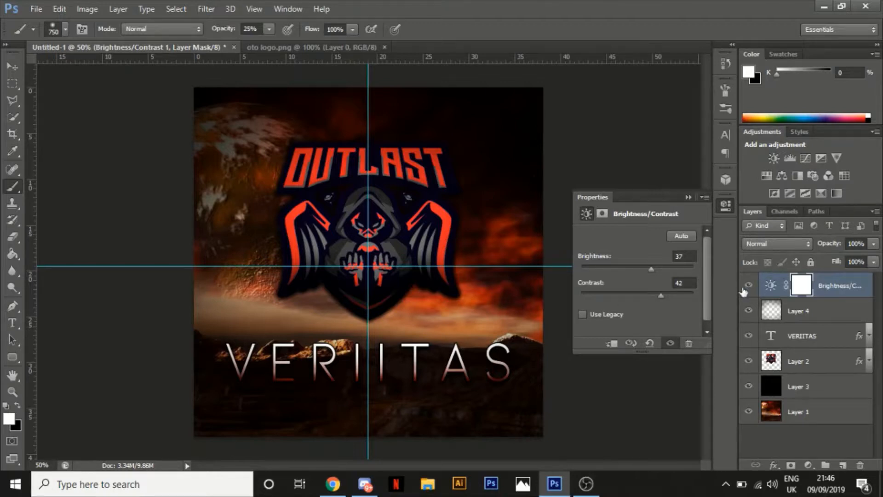
# Add a Vibrance adjustment layer with vibrance 25 and saturation 3, and collapse its properties
pyautogui.click(837, 158)
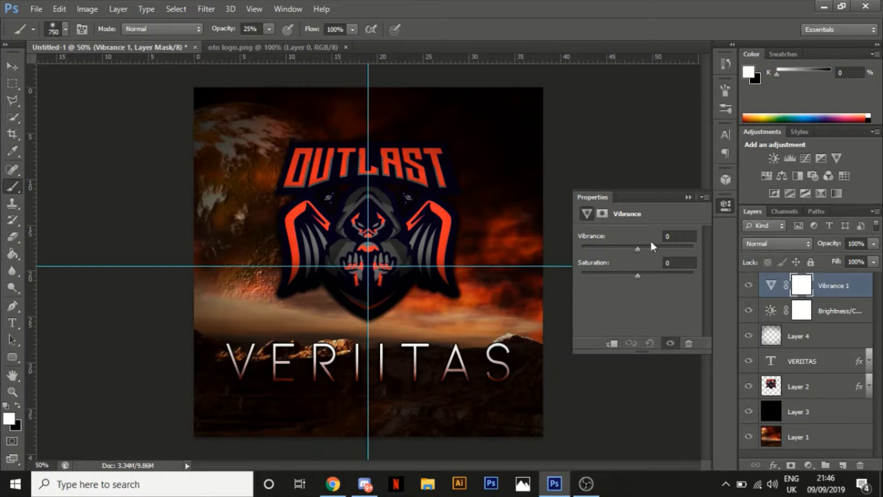
pyautogui.click(678, 263)
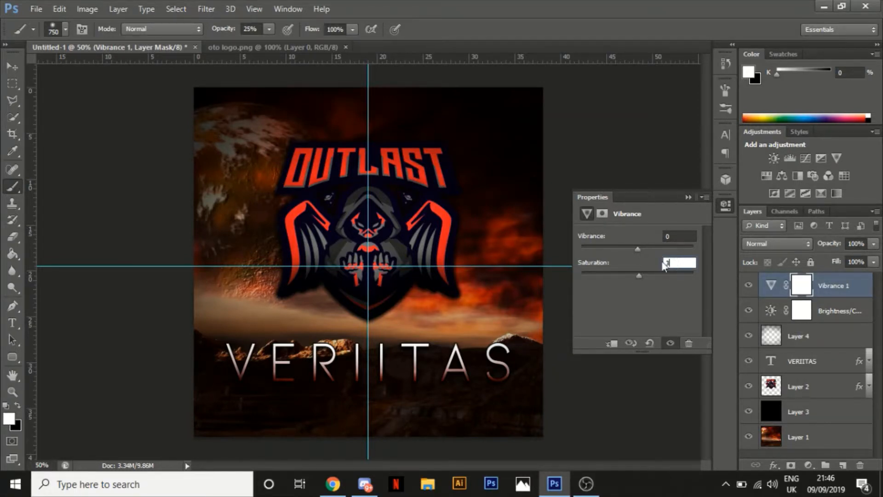
pyautogui.moveTo(637, 249); pyautogui.dragTo(664, 265)
pyautogui.click(654, 249)
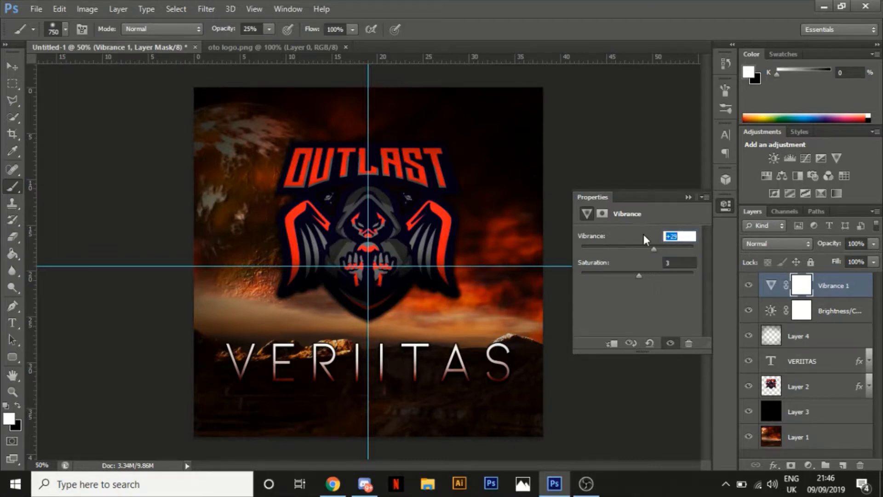
pyautogui.write('25')
pyautogui.press('Return')
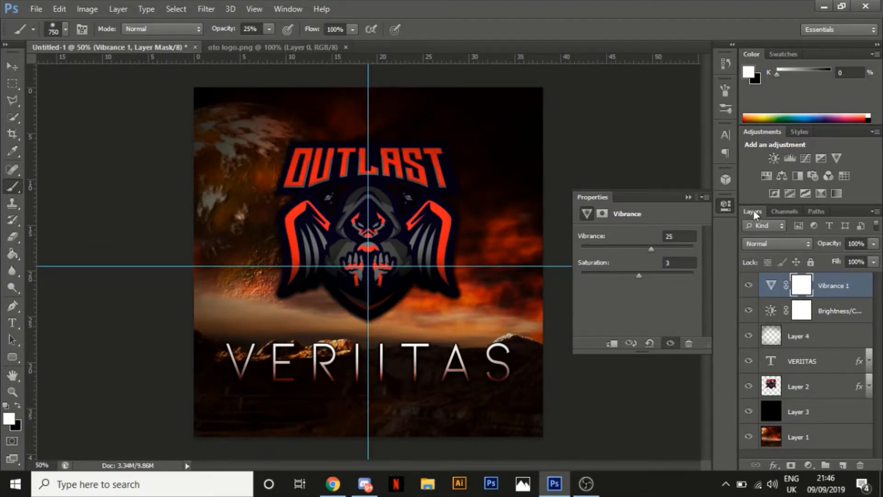
pyautogui.click(726, 206)
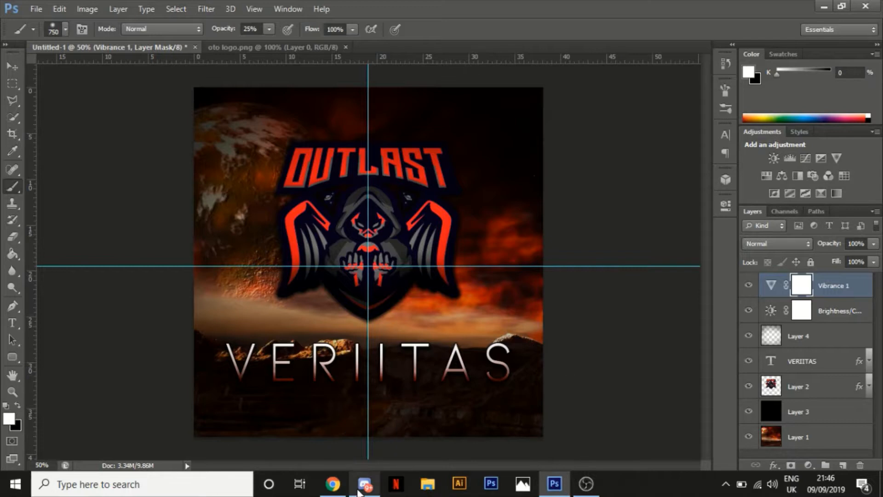
# Add a Color Lookup adjustment layer using the LateSunset.3DL 3DLUT file
pyautogui.moveTo(343, 491)
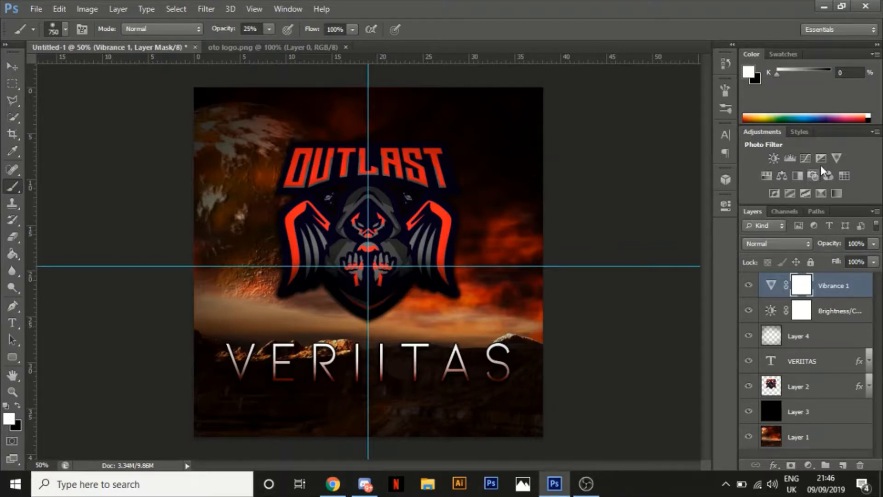
pyautogui.click(849, 172)
pyautogui.click(849, 173)
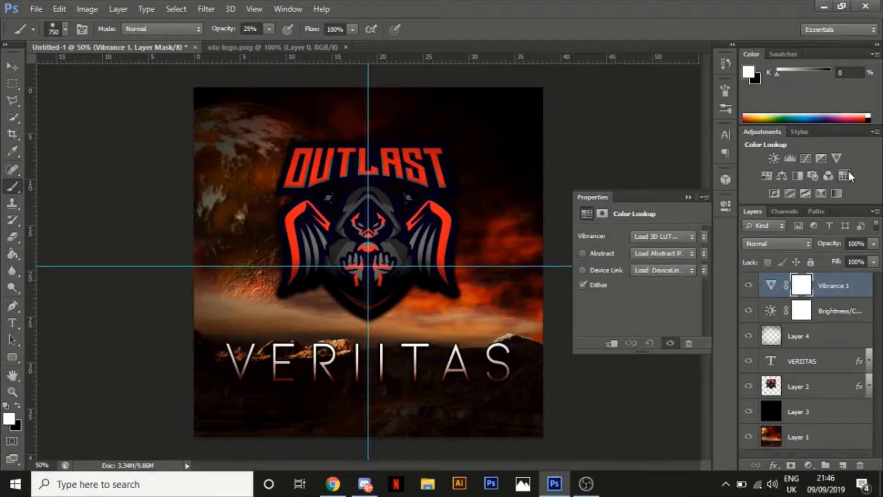
pyautogui.click(658, 237)
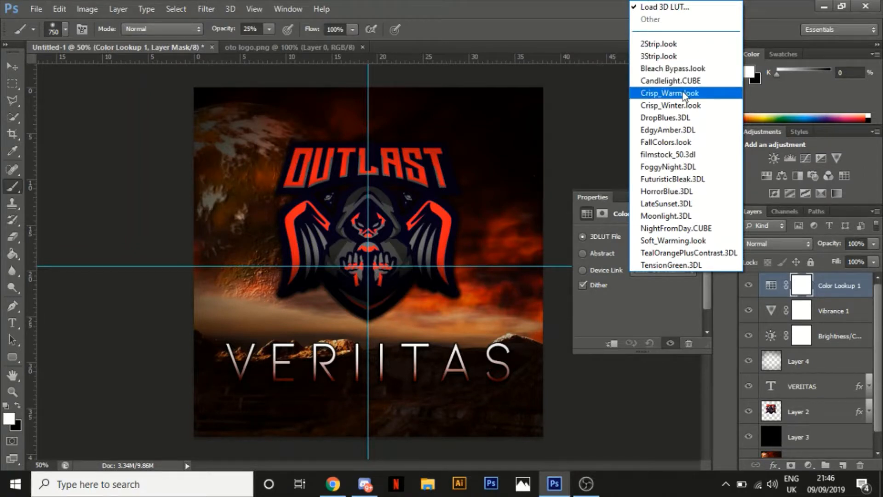
pyautogui.click(680, 205)
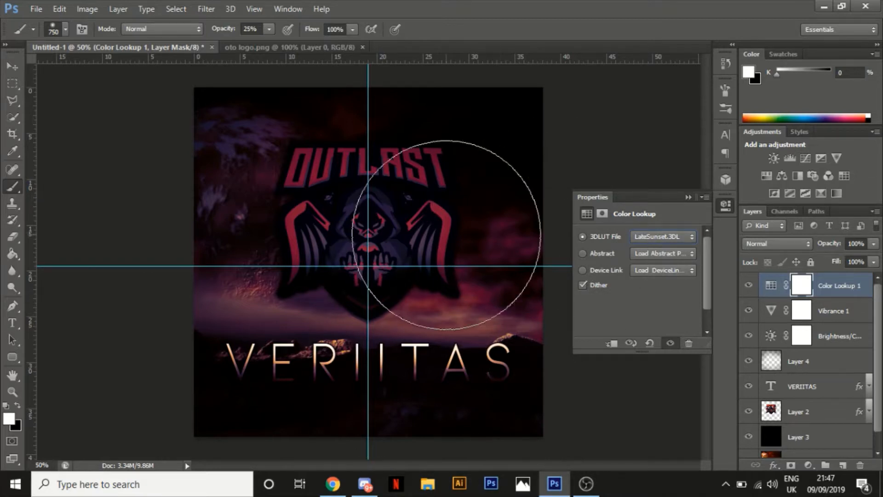
# Move the Color Lookup layer directly above the VERIITAS text, clip it to that text, and toggle its visibility to compare
pyautogui.click(661, 238)
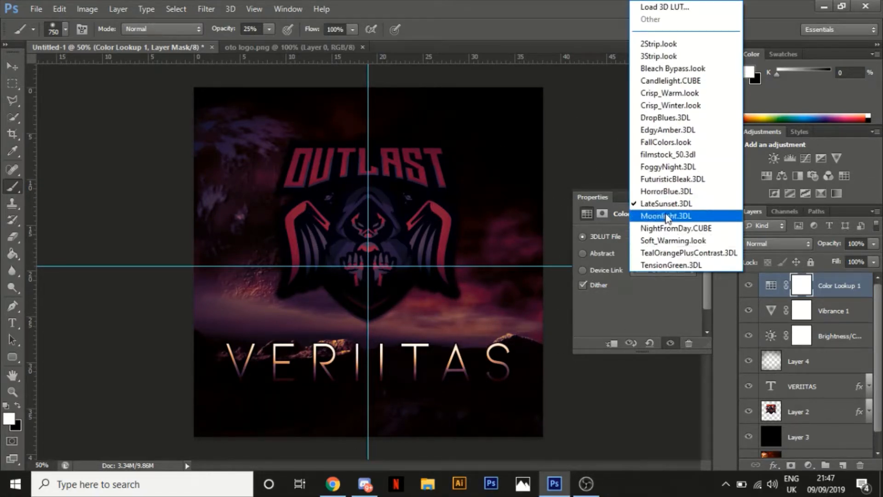
pyautogui.click(856, 288)
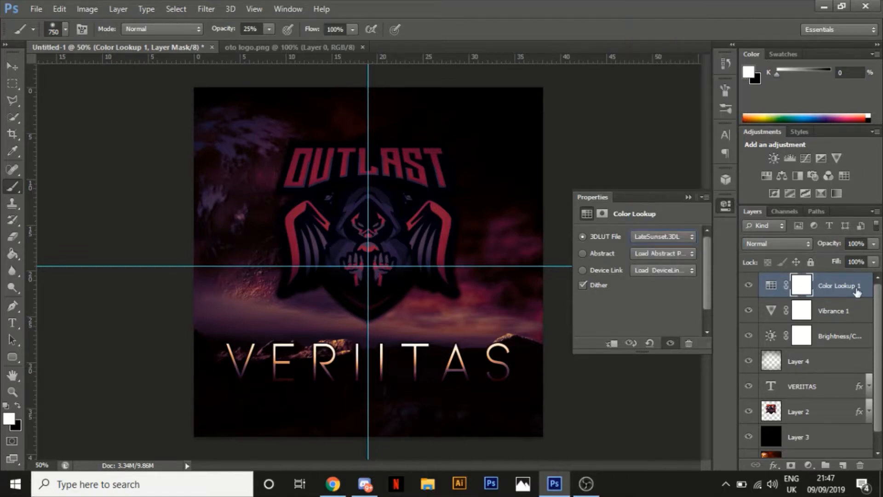
pyautogui.moveTo(857, 288); pyautogui.dragTo(856, 365)
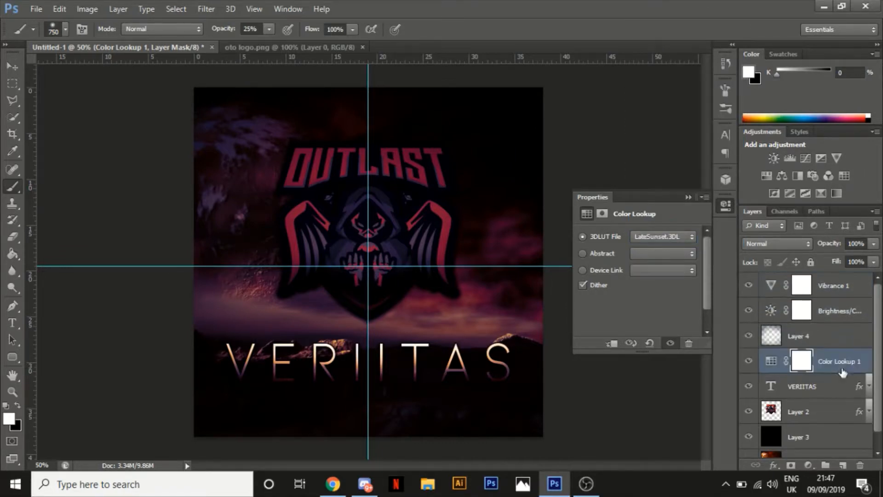
pyautogui.rightClick(837, 364)
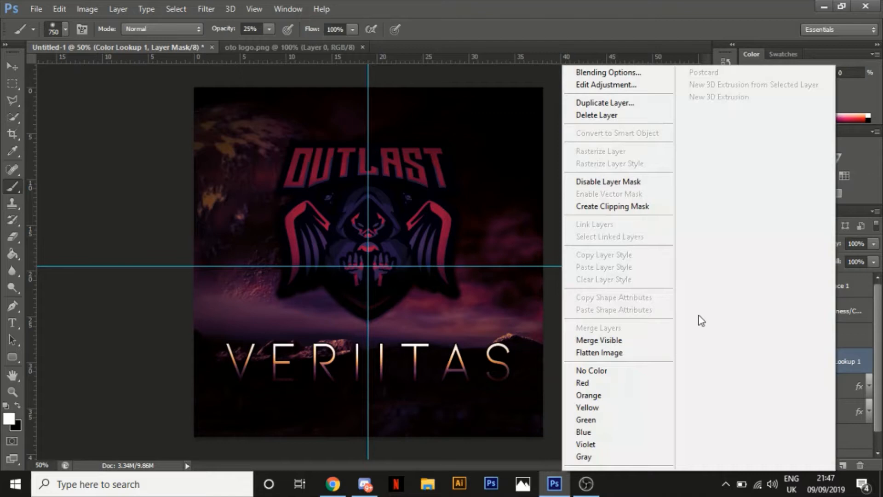
pyautogui.click(625, 208)
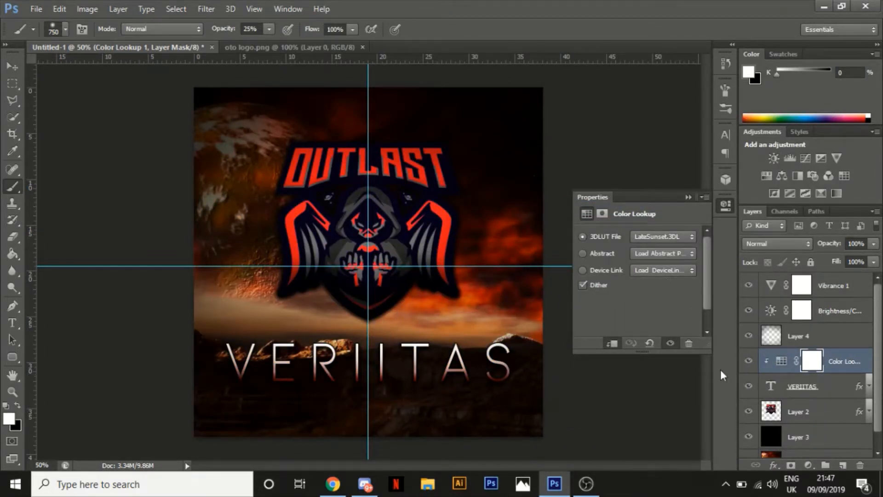
pyautogui.click(750, 362)
pyautogui.click(750, 363)
pyautogui.click(749, 364)
pyautogui.click(750, 363)
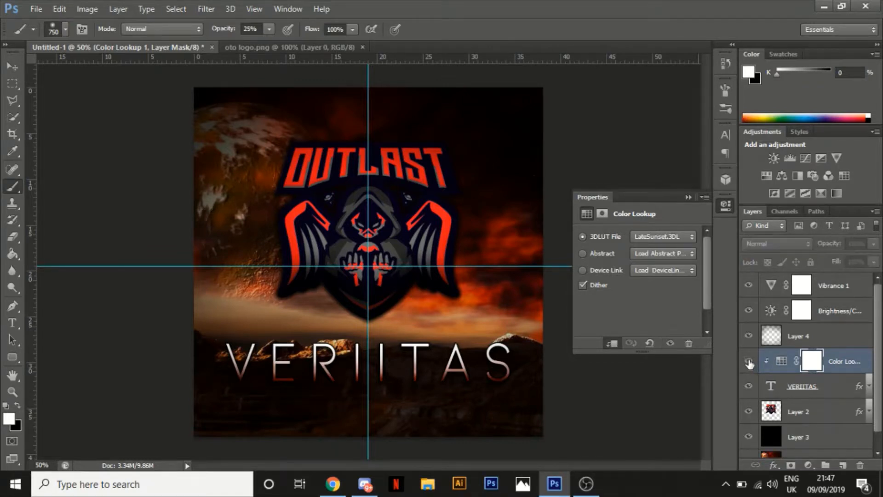
# Try rasterizing the type of the VERIITAS text layer beneath the clipped Color Lookup
pyautogui.click(836, 391)
pyautogui.rightClick(842, 388)
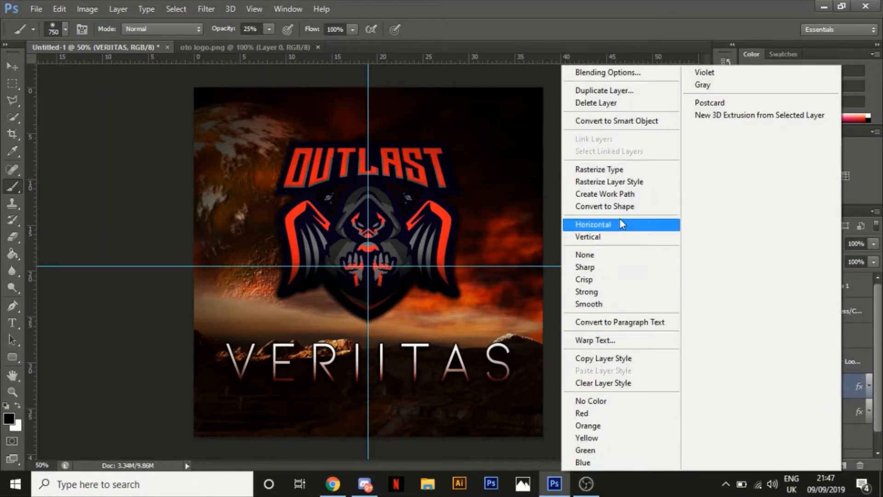
pyautogui.click(625, 170)
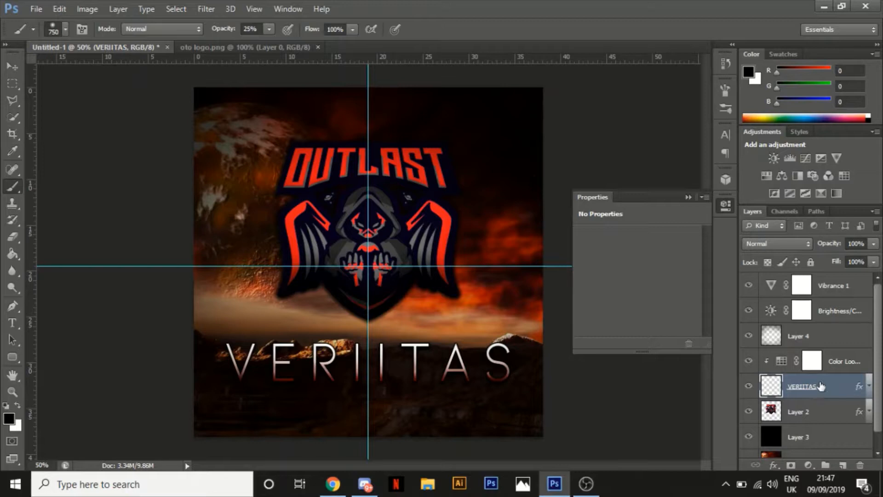
# Undo the text rasterization and move the Color Lookup layer, unclipped, back to the top of the layer stack
pyautogui.click(837, 368)
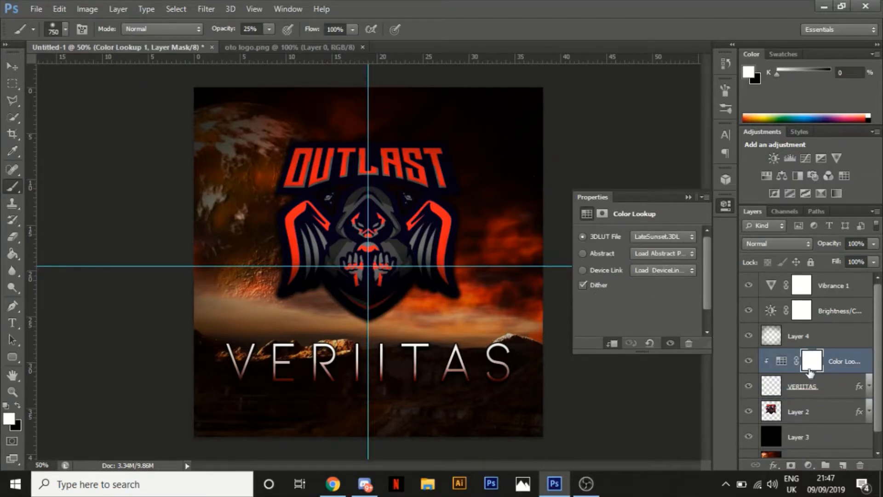
pyautogui.hotkey('ctrl', 'z')
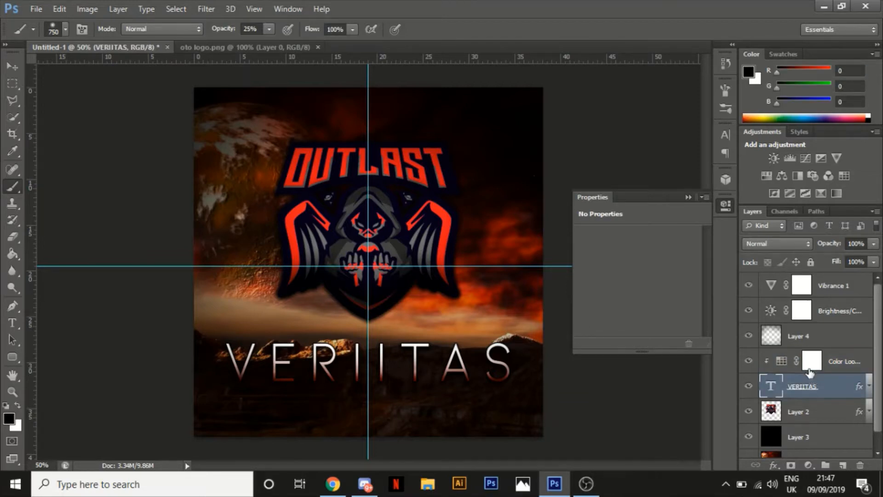
pyautogui.moveTo(821, 368); pyautogui.dragTo(846, 281)
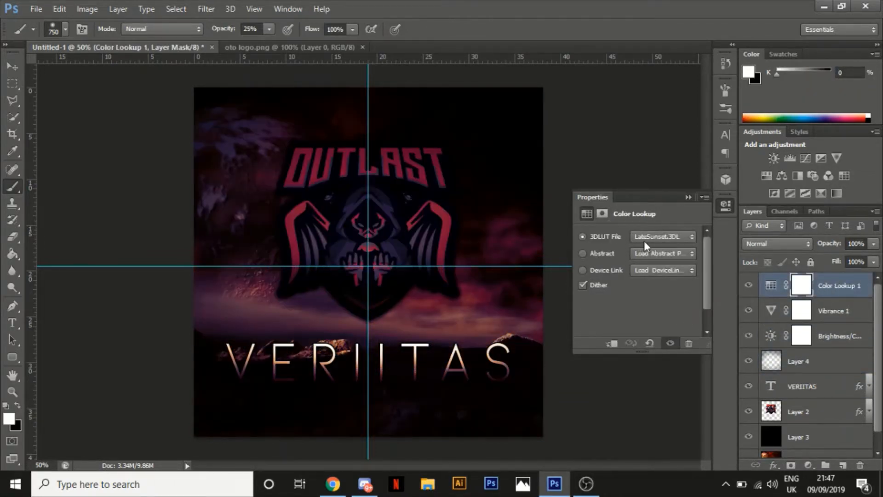
# Try the Crisp_Warm.look and Crisp_Winter.look 3DLUT files on the Color Lookup layer, and switch back to LateSunset.3DL
pyautogui.click(644, 239)
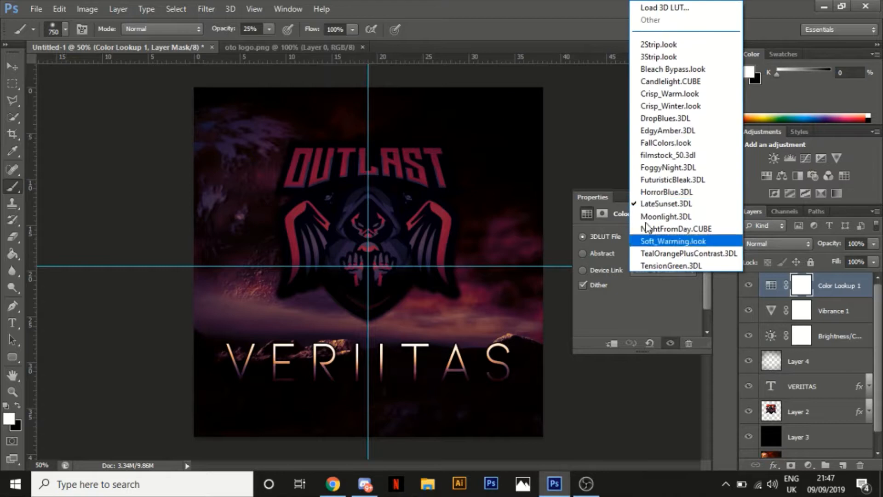
pyautogui.click(671, 97)
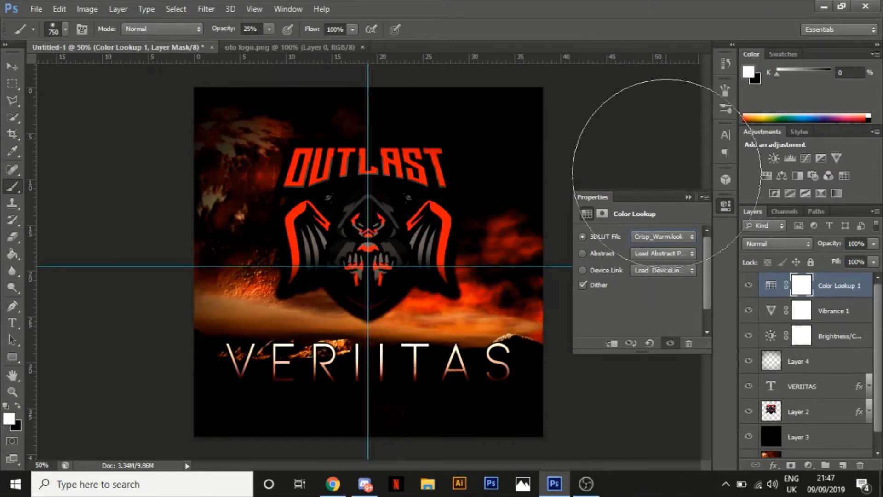
pyautogui.click(667, 237)
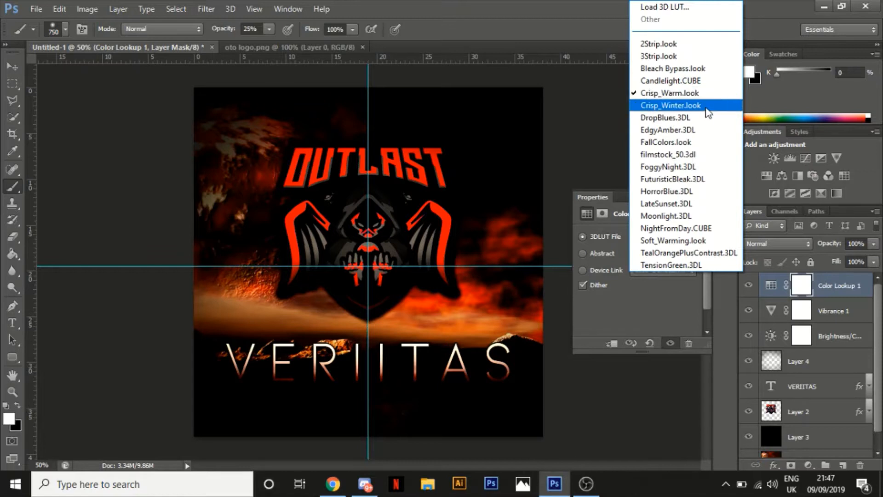
pyautogui.click(706, 108)
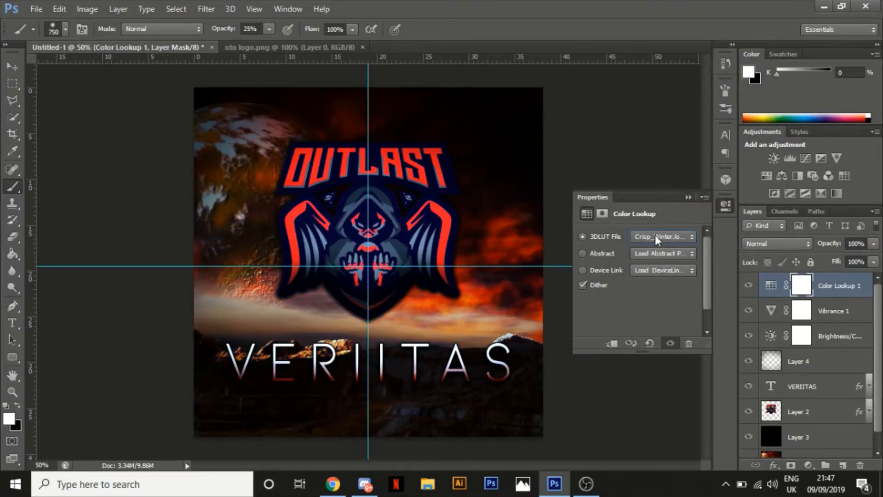
pyautogui.click(656, 237)
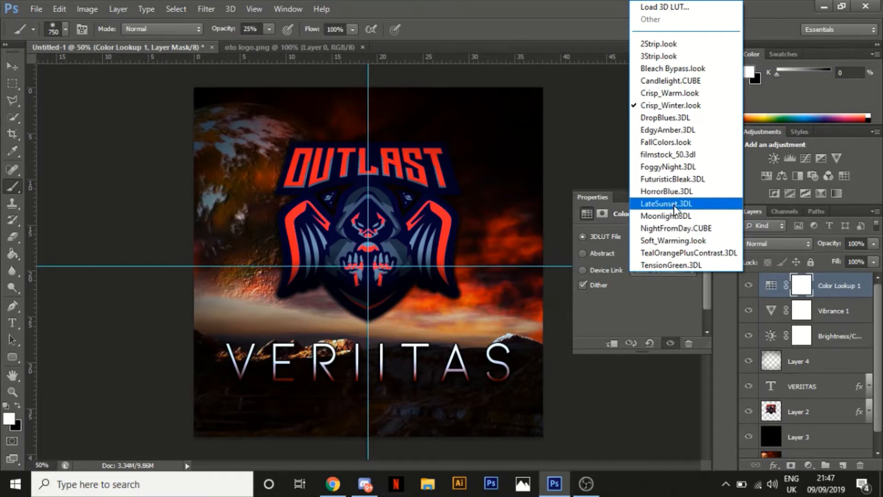
pyautogui.click(661, 235)
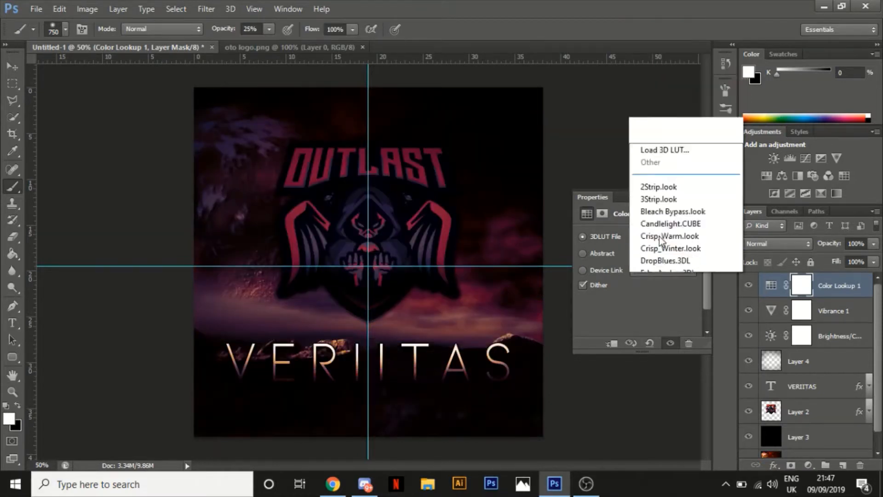
pyautogui.click(605, 180)
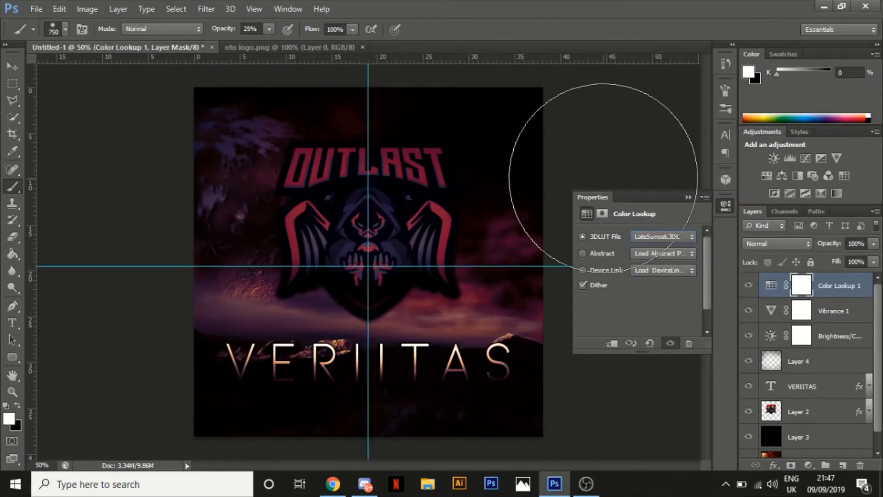
# Collapse the Color Lookup properties and hide every layer except the OUTLAST logo on Layer 2
pyautogui.click(730, 210)
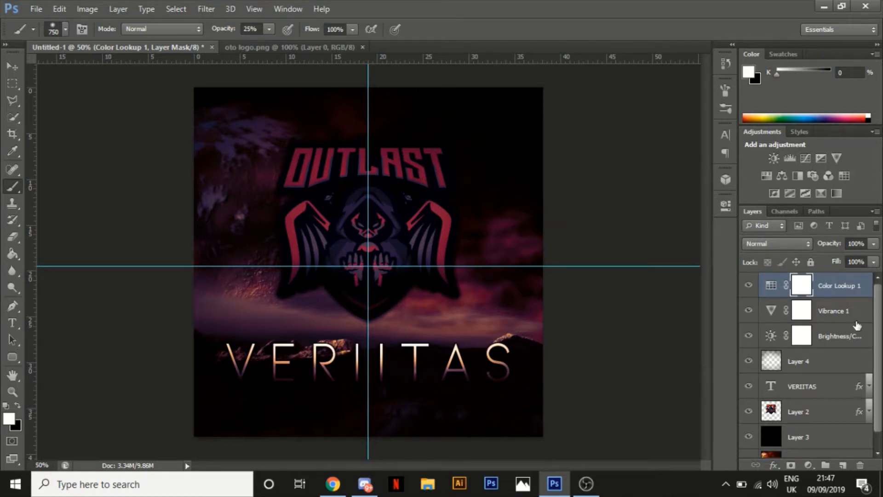
pyautogui.moveTo(878, 308); pyautogui.dragTo(872, 338)
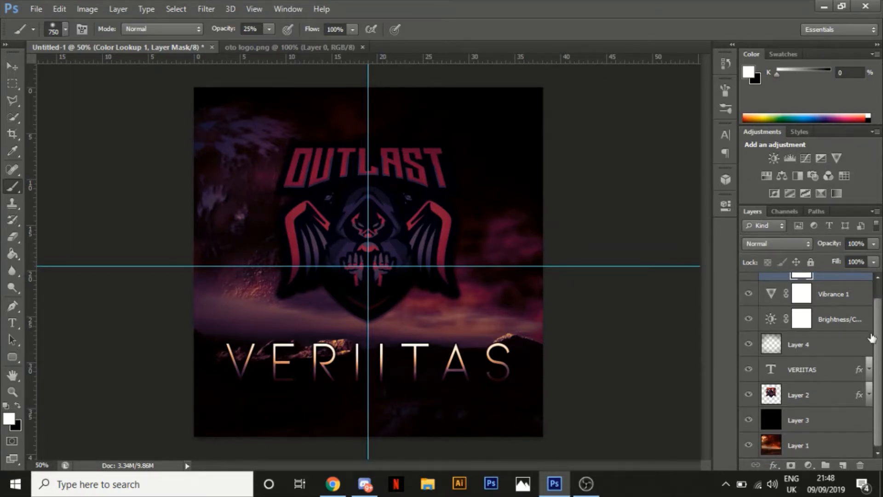
pyautogui.click(822, 395)
pyautogui.moveTo(748, 369); pyautogui.dragTo(746, 243)
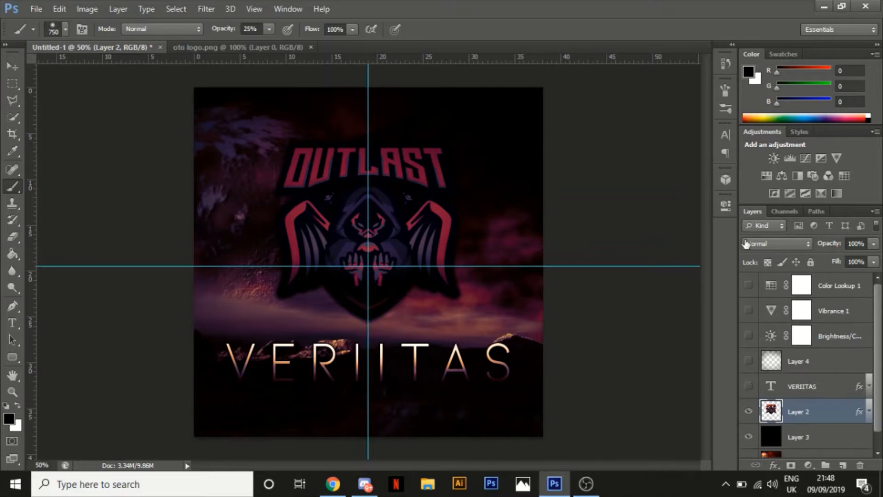
pyautogui.moveTo(879, 363); pyautogui.dragTo(879, 380)
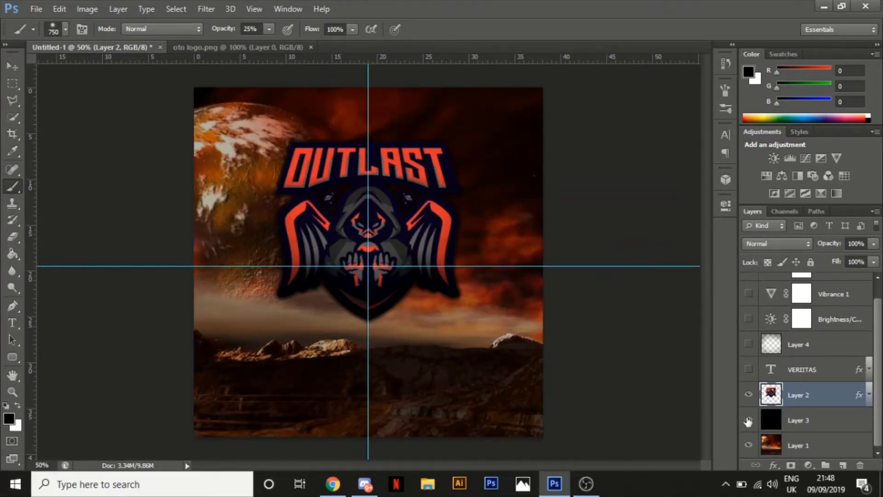
pyautogui.moveTo(748, 421); pyautogui.dragTo(749, 446)
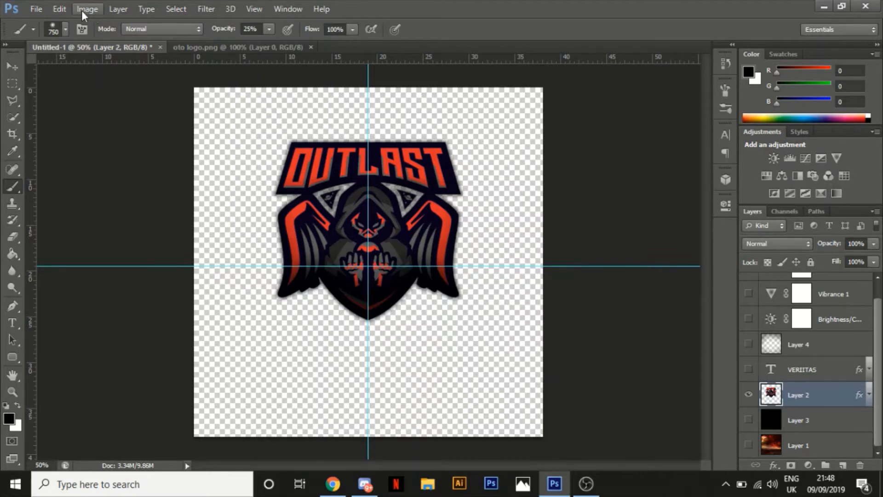
# Start Replace Color on the OUTLAST logo, sampling the red of its lettering and setting the result colour to purple #8400c9
pyautogui.click(81, 10)
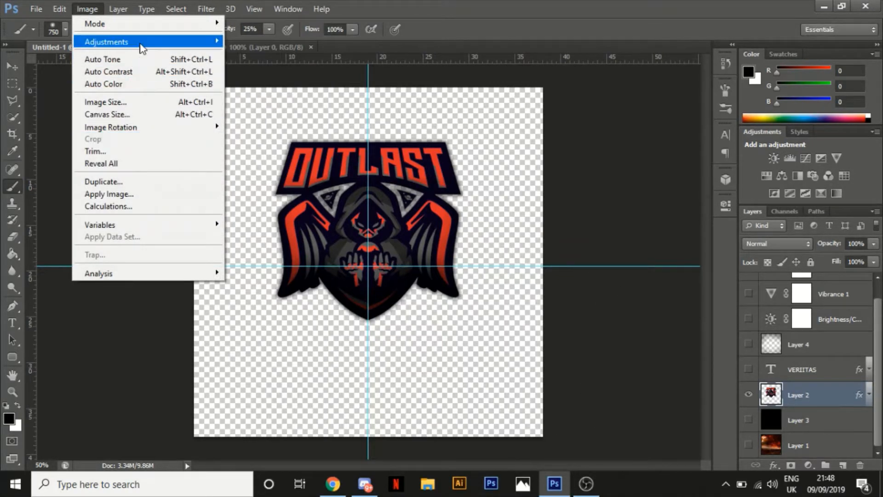
pyautogui.moveTo(142, 48)
pyautogui.click(269, 323)
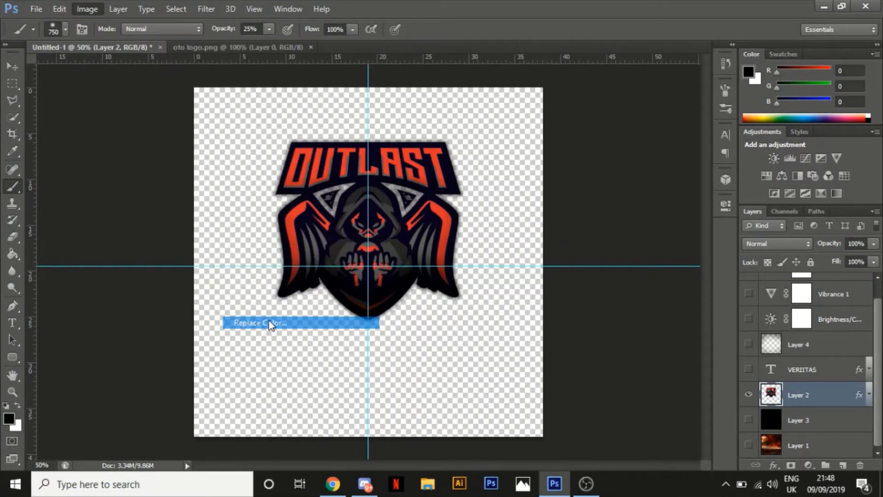
pyautogui.click(392, 159)
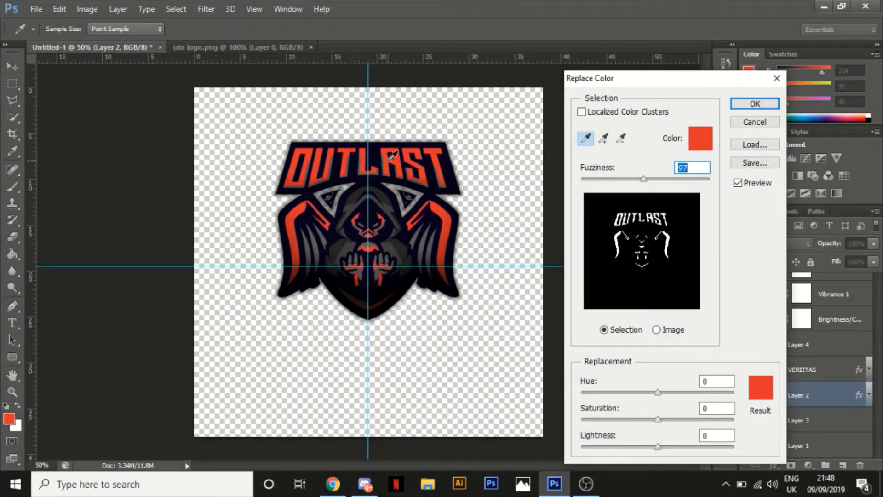
pyautogui.click(761, 388)
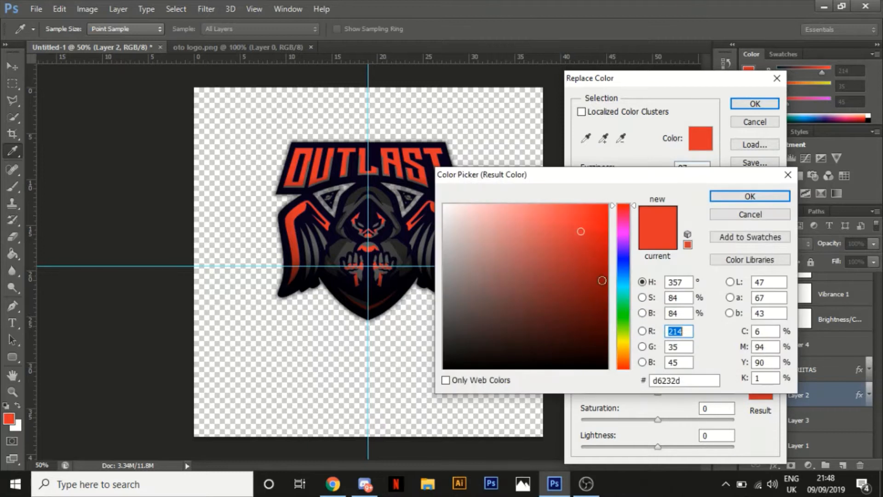
pyautogui.click(625, 242)
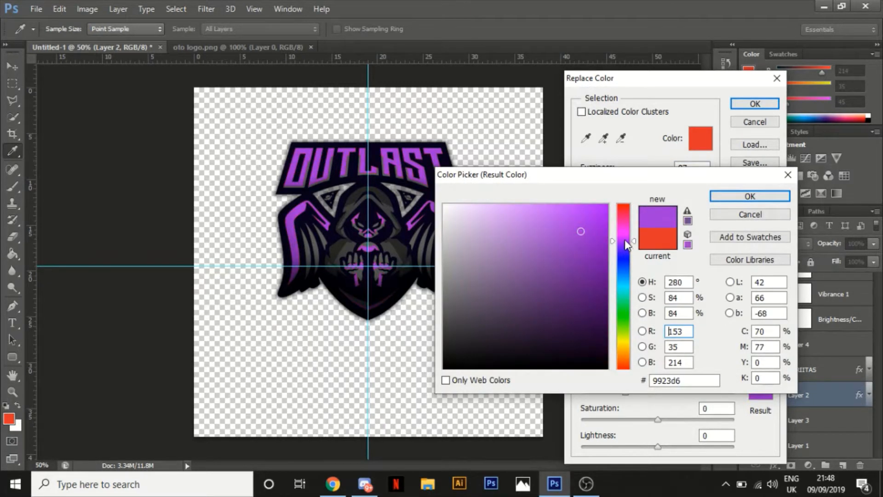
pyautogui.click(608, 239)
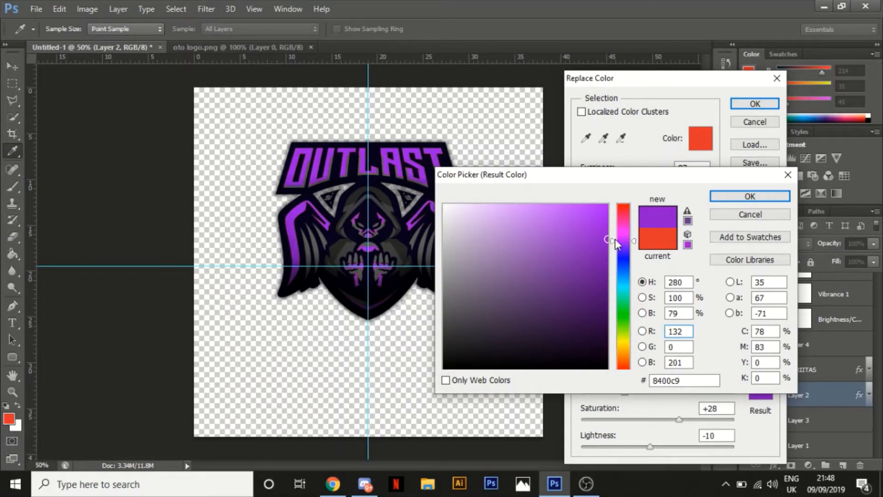
pyautogui.click(750, 198)
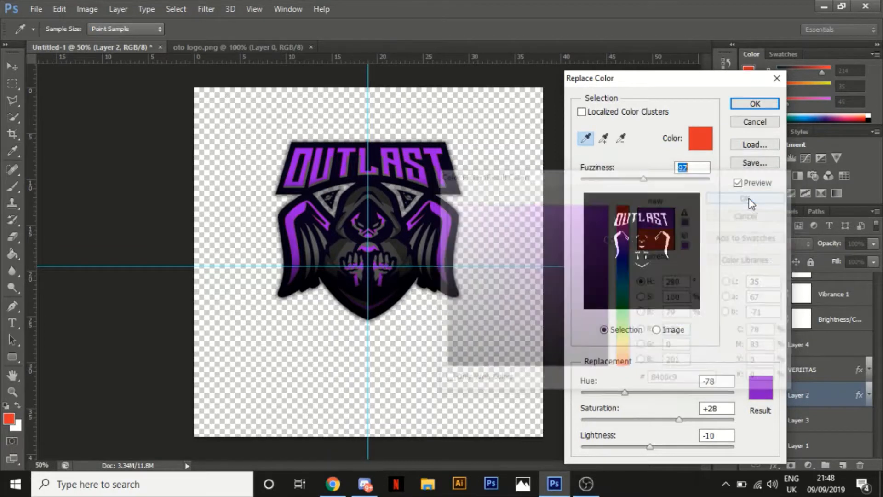
# Add samples from the wing stripe, lettering edge and hand edge to the Replace Color selection, and apply the purple replacement
pyautogui.hotkey('ctrl', '+')
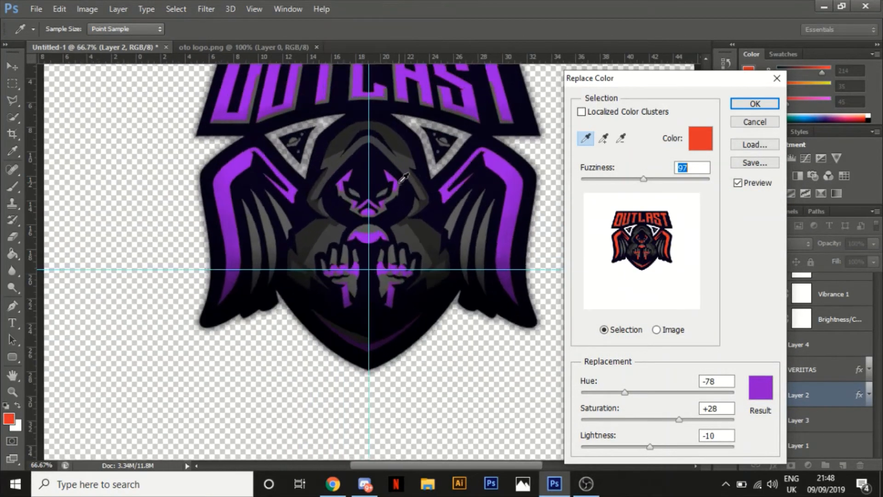
pyautogui.hotkey('ctrl', '+')
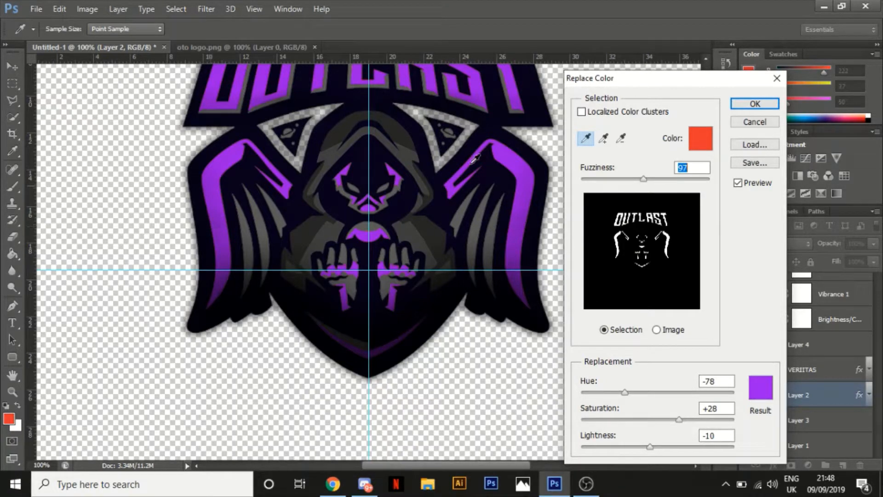
pyautogui.click(604, 138)
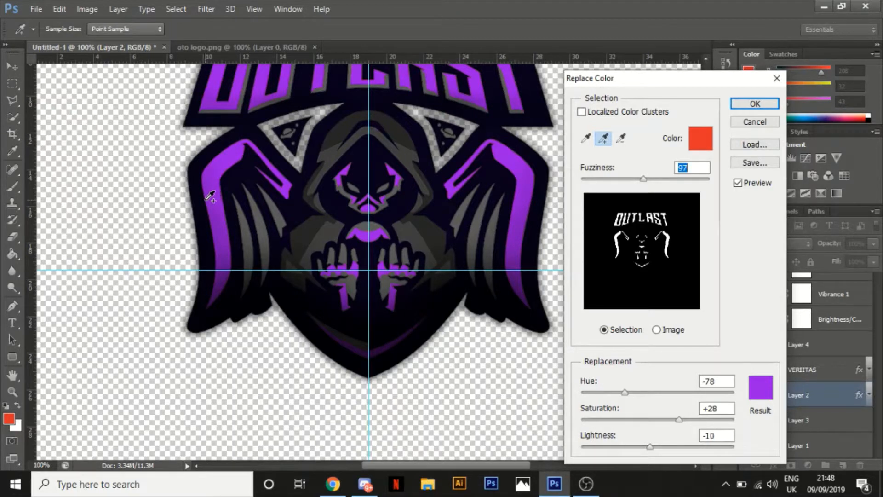
pyautogui.click(211, 196)
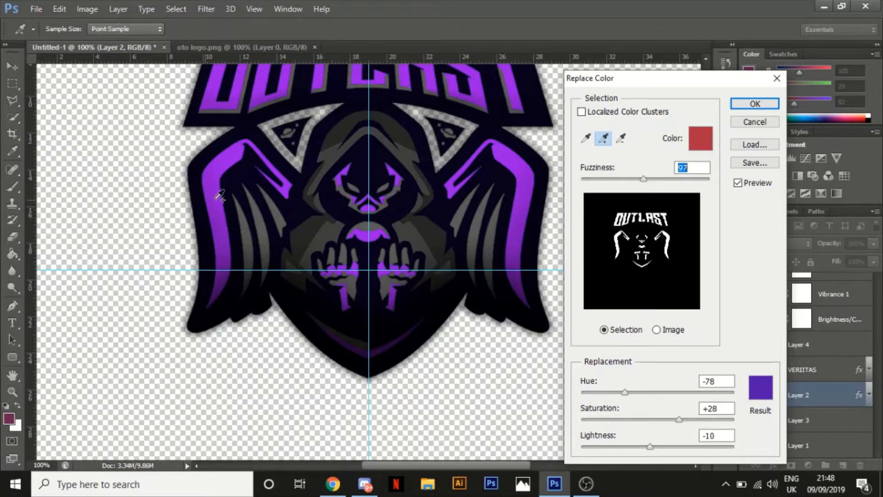
pyautogui.click(450, 76)
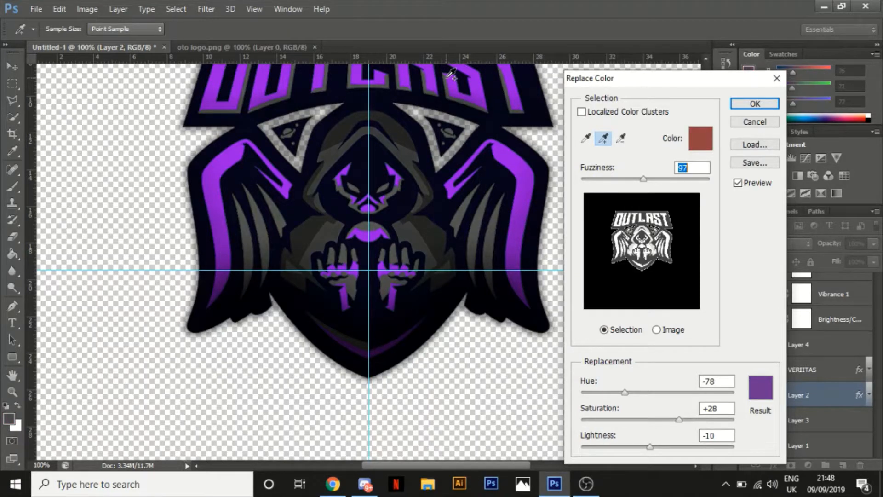
pyautogui.hotkey('ctrl', '+')
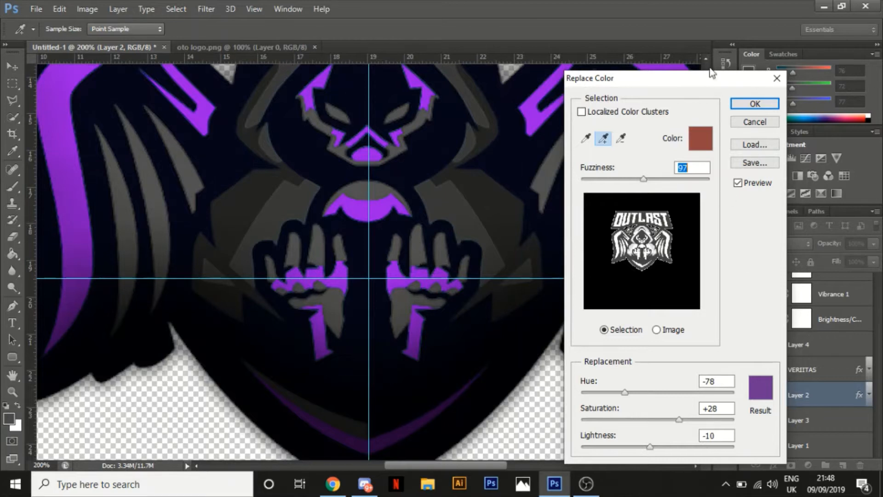
pyautogui.click(405, 265)
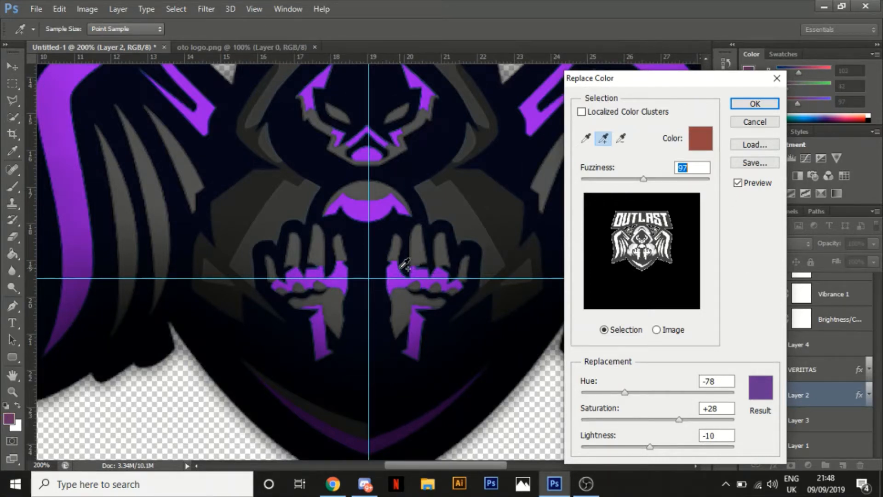
pyautogui.hotkey('ctrl', '-')
pyautogui.hotkey('ctrl', '-')
pyautogui.hotkey('ctrl', '-')
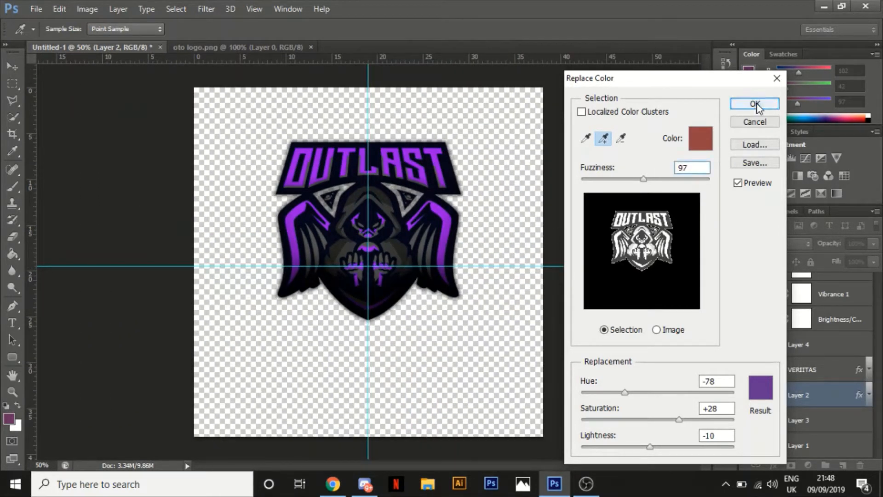
pyautogui.click(755, 104)
# Show all the layers to check the recoloured logo in the composition, then hide everything except Layer 2 again
pyautogui.moveTo(750, 369); pyautogui.dragTo(751, 263)
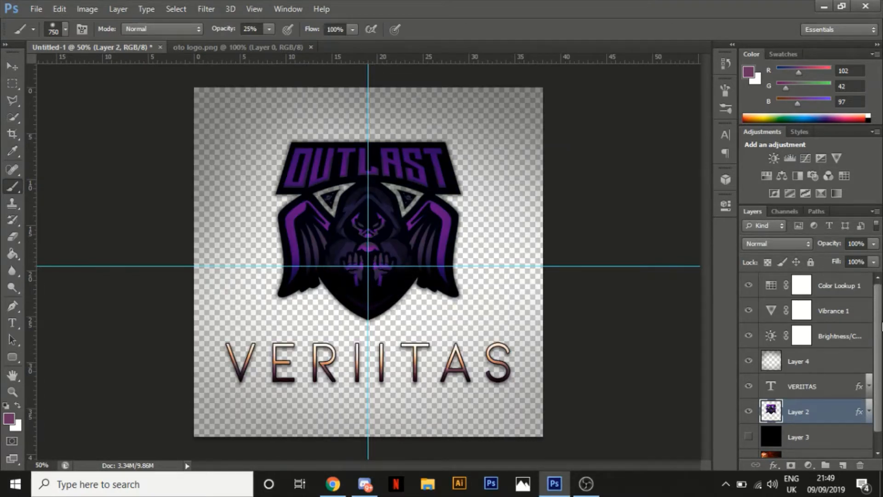
pyautogui.scroll(-1, 879, 388)
pyautogui.click(749, 420)
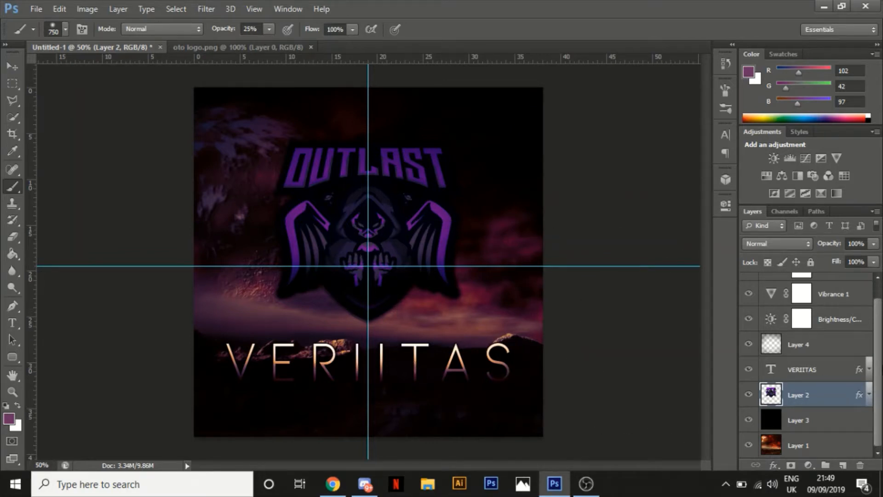
pyautogui.scroll(1, 880, 308)
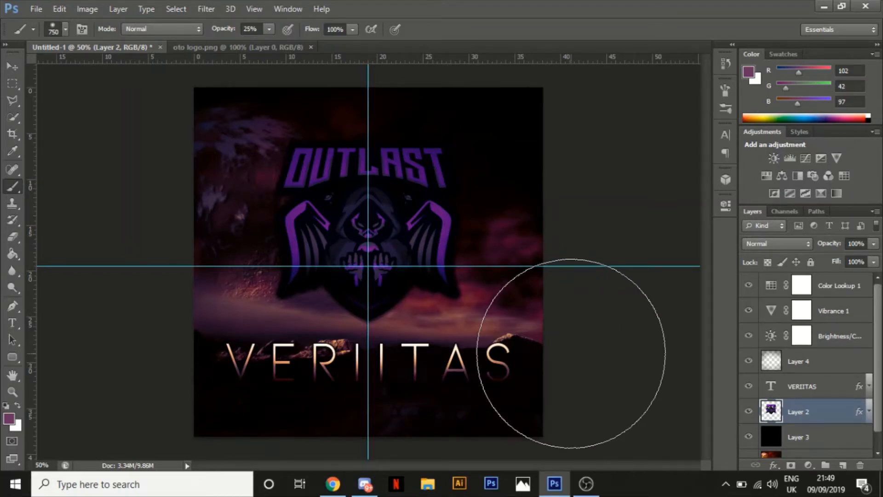
pyautogui.moveTo(750, 387); pyautogui.dragTo(750, 262)
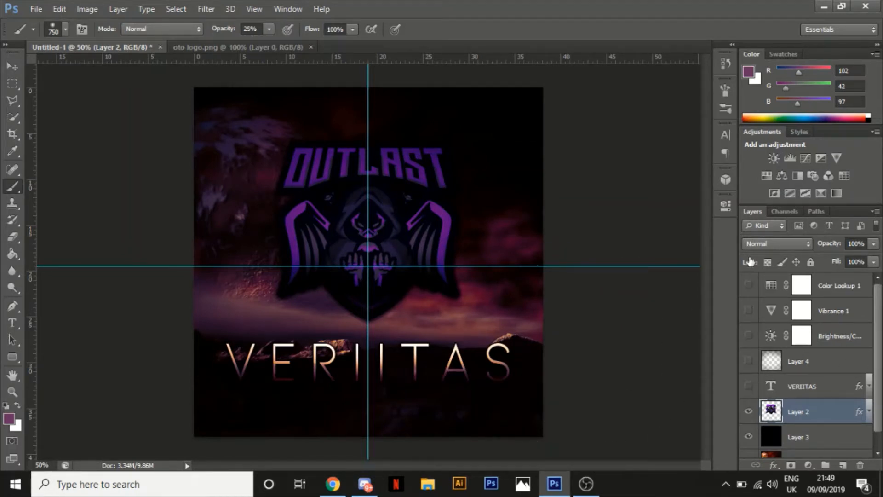
pyautogui.moveTo(750, 439); pyautogui.dragTo(749, 449)
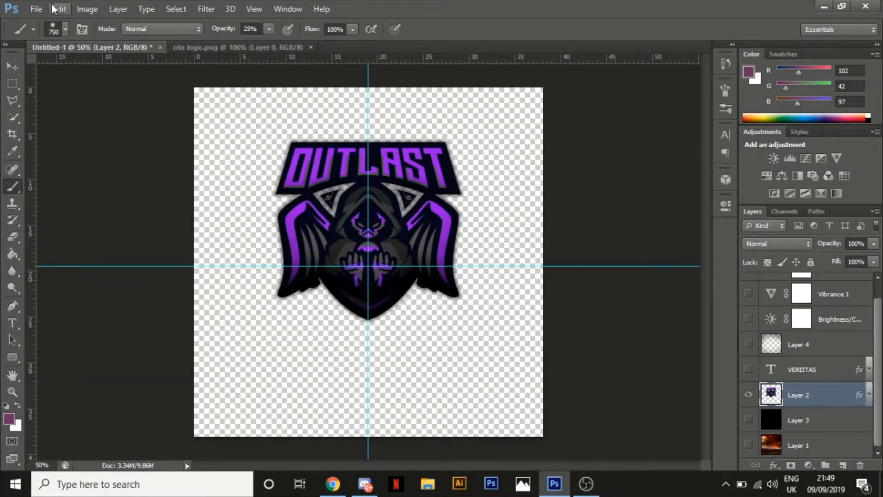
# Start Replace Color on the OUTLAST logo, sampling the grey of the wing feathers and setting the result colour to white #ffffff
pyautogui.click(79, 10)
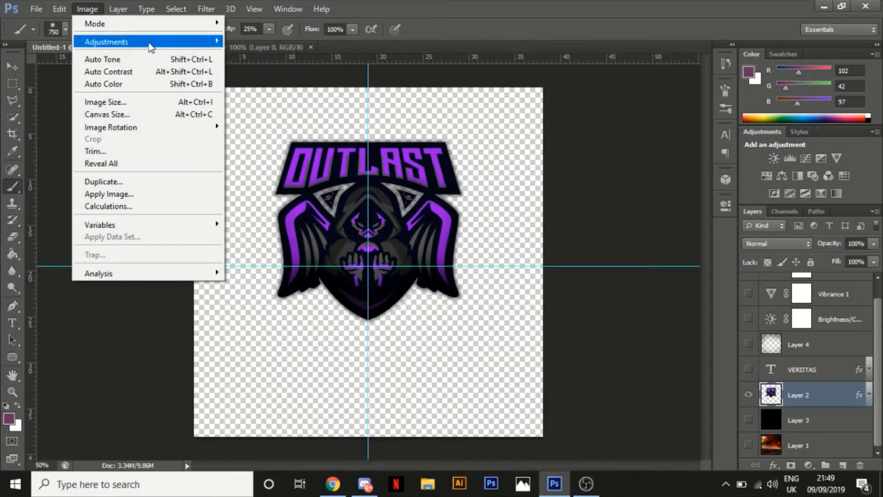
pyautogui.moveTo(150, 42)
pyautogui.click(317, 328)
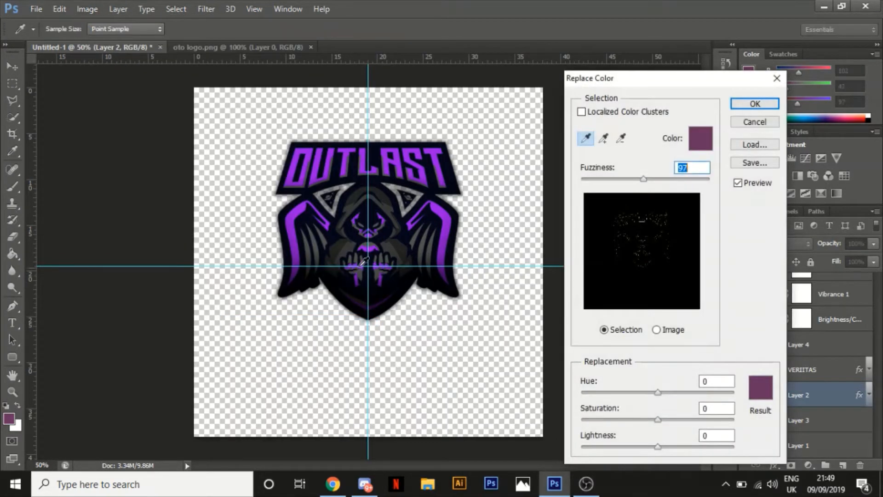
pyautogui.click(427, 235)
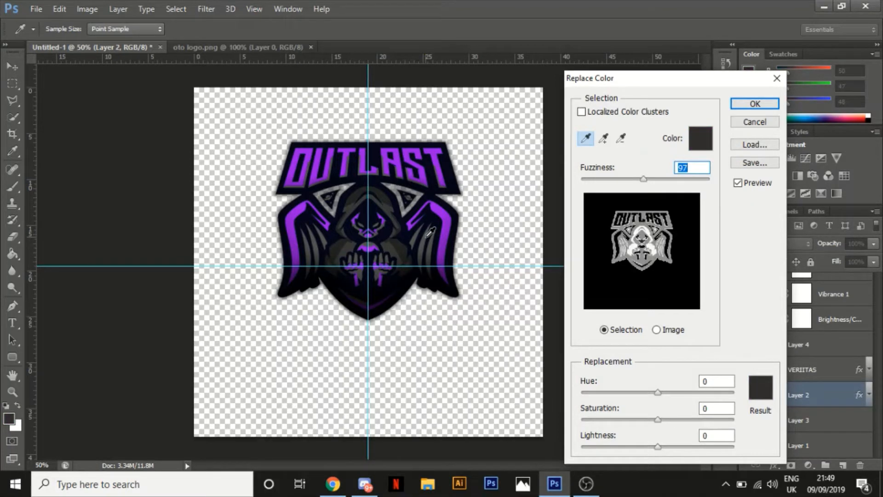
pyautogui.moveTo(427, 237)
pyautogui.mouseDown()
pyautogui.moveTo(608, 144)
pyautogui.moveTo(603, 157)
pyautogui.moveTo(489, 227)
pyautogui.moveTo(429, 231)
pyautogui.mouseUp()
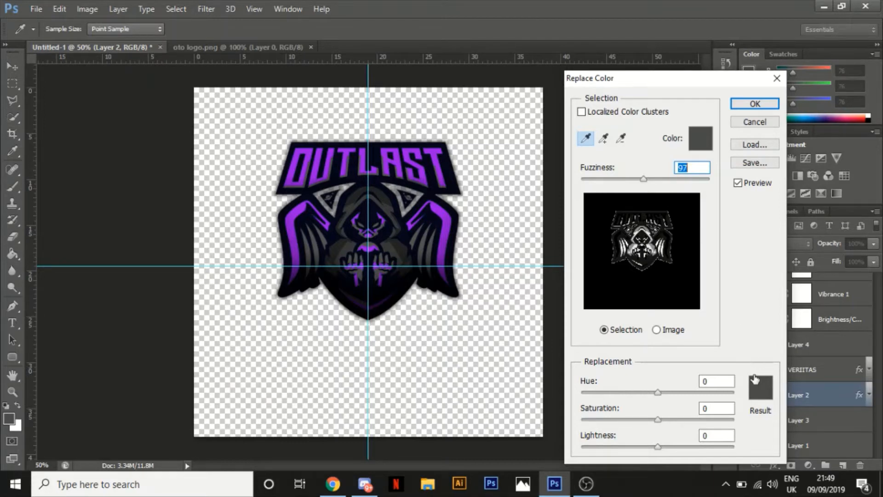
pyautogui.click(762, 400)
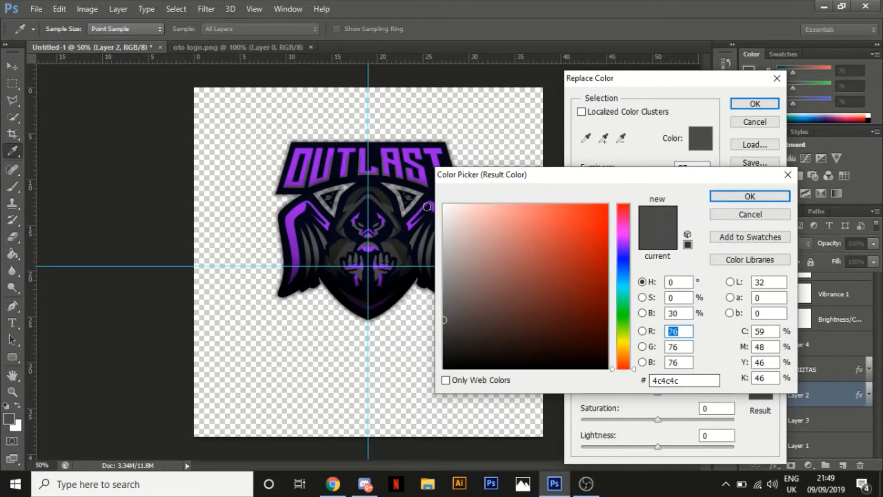
pyautogui.click(444, 206)
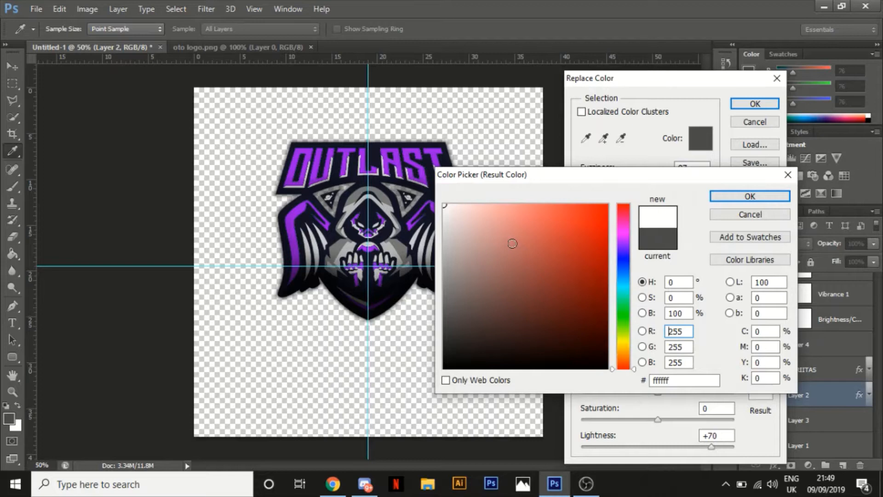
pyautogui.click(713, 202)
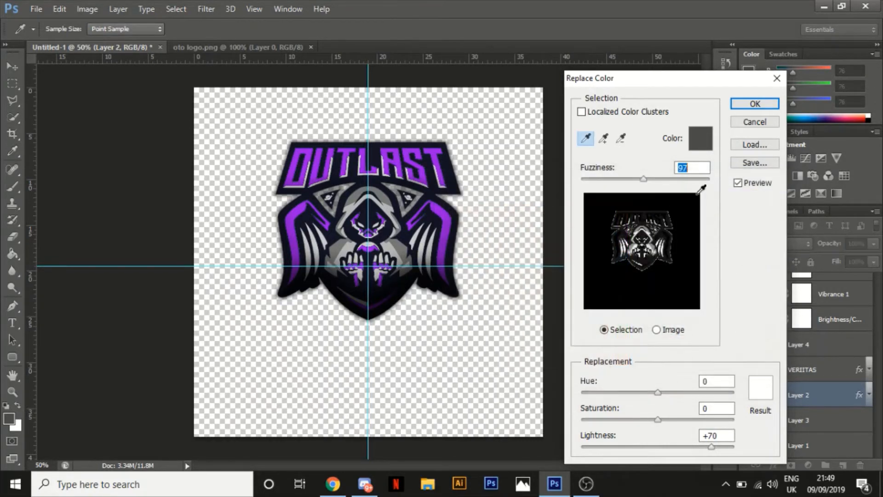
# Try adding samples around the wing and face to the grey selection, and apply the white replacement with +70 lightness
pyautogui.click(603, 138)
pyautogui.click(417, 237)
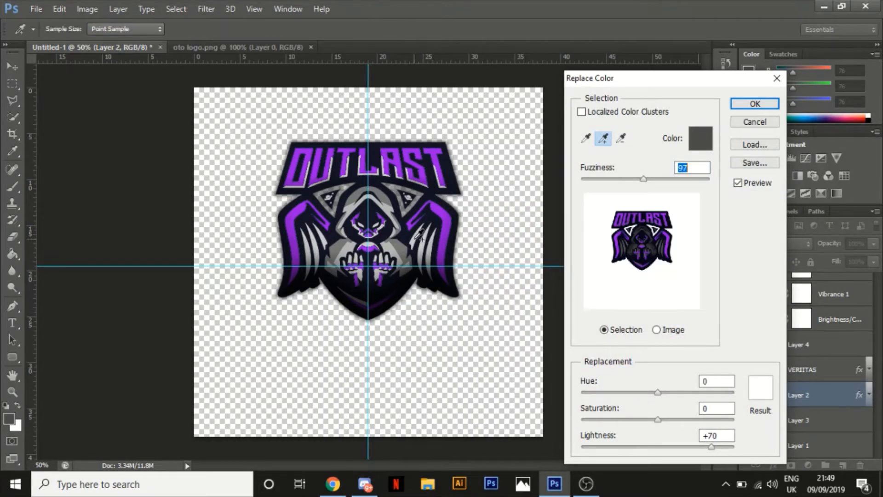
pyautogui.hotkey('ctrl', '+')
pyautogui.hotkey('ctrl', '+')
pyautogui.hotkey('ctrl', '+')
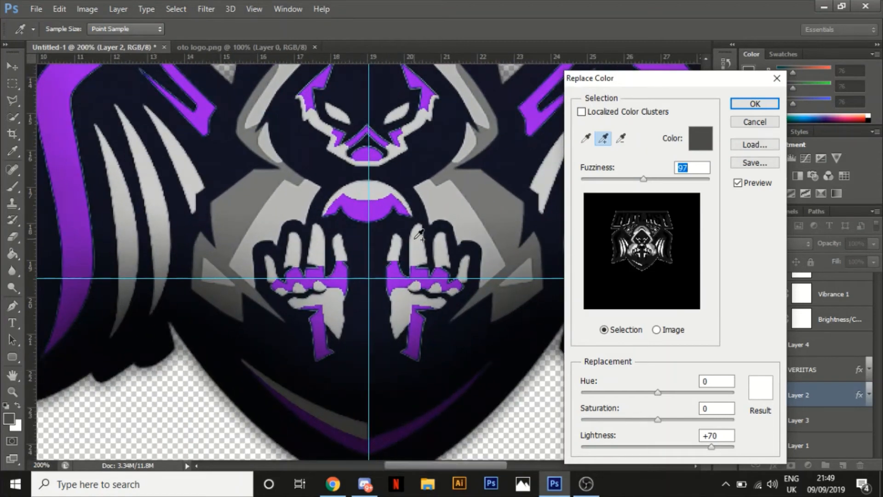
pyautogui.click(393, 140)
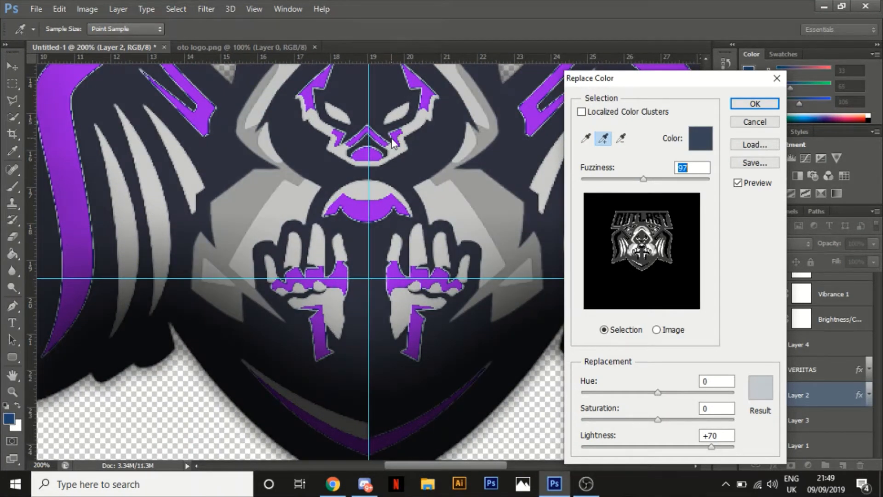
pyautogui.click(393, 140)
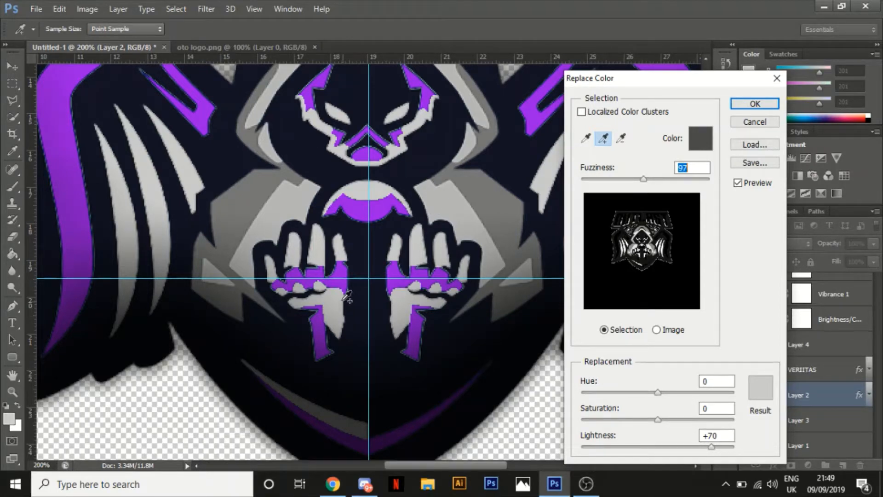
pyautogui.hotkey('ctrl', '-')
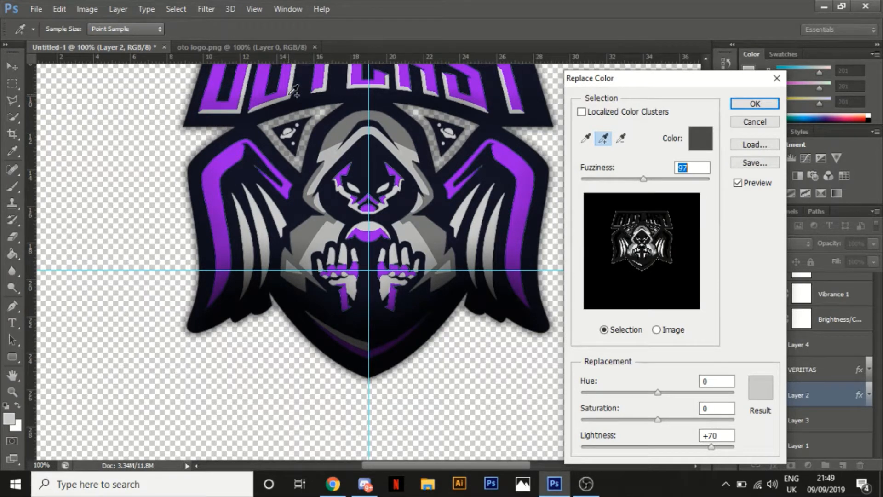
pyautogui.click(747, 105)
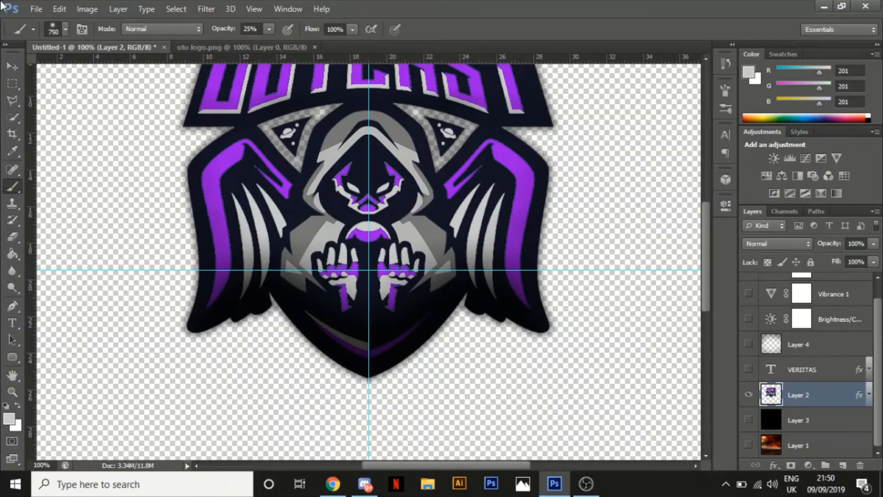
# Start Replace Color on the logo, sampling the dark blue edge of the wing stripe and setting the result colour to purple #9101e0
pyautogui.click(87, 9)
pyautogui.moveTo(110, 41)
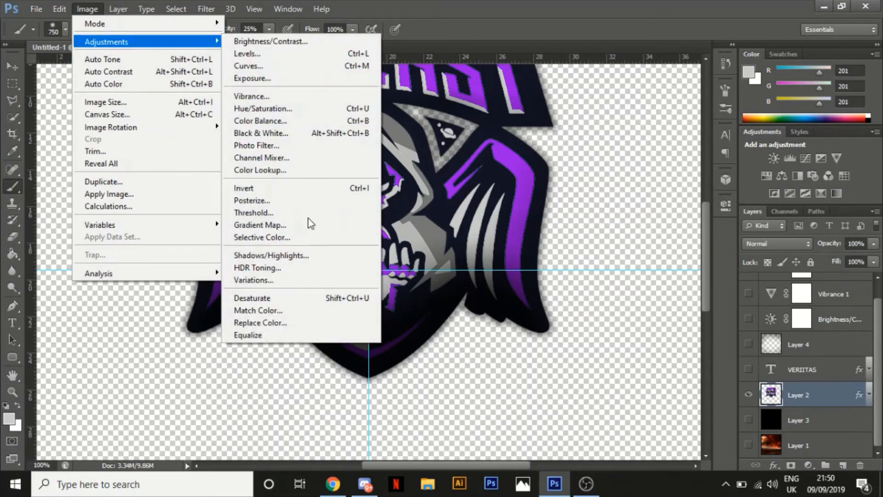
pyautogui.click(294, 324)
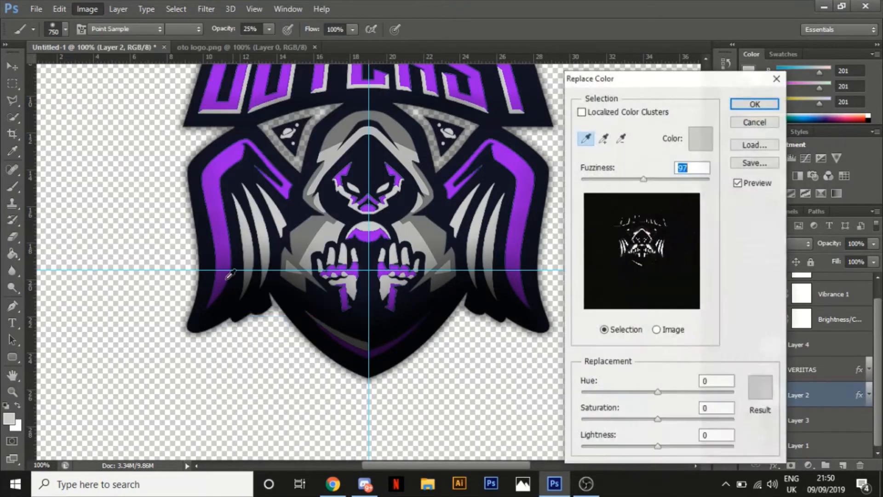
pyautogui.click(214, 234)
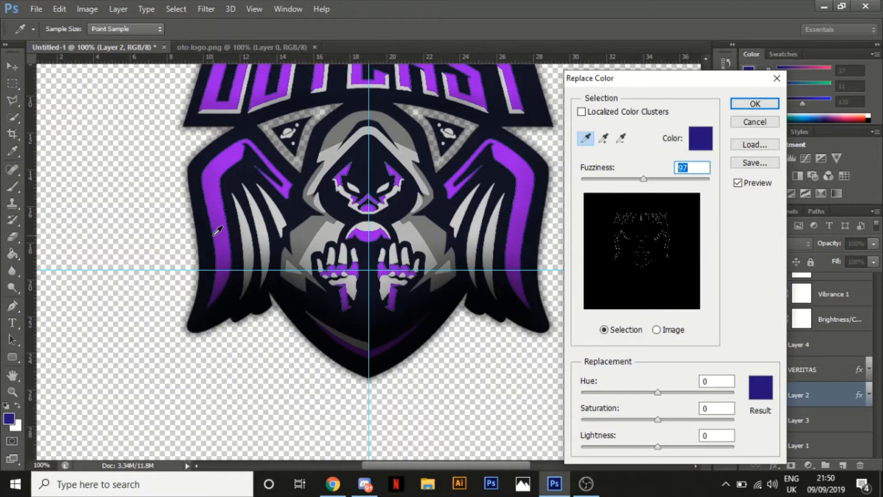
pyautogui.click(761, 388)
pyautogui.click(206, 181)
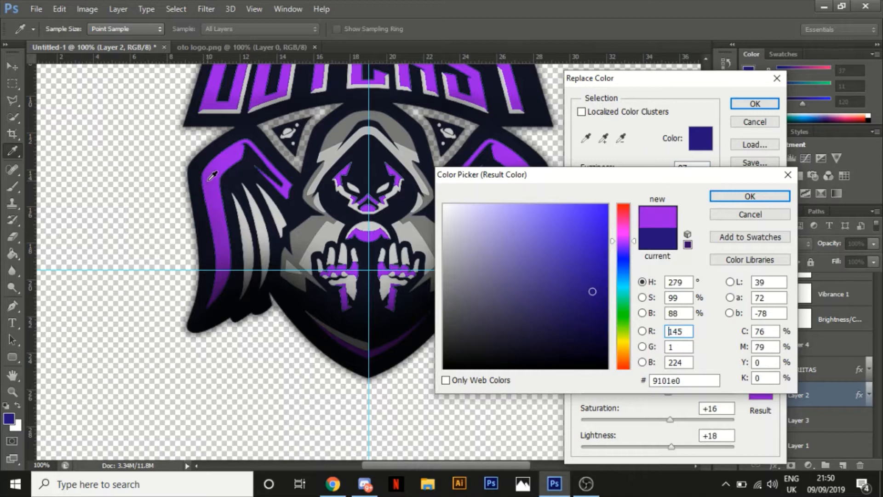
pyautogui.click(724, 199)
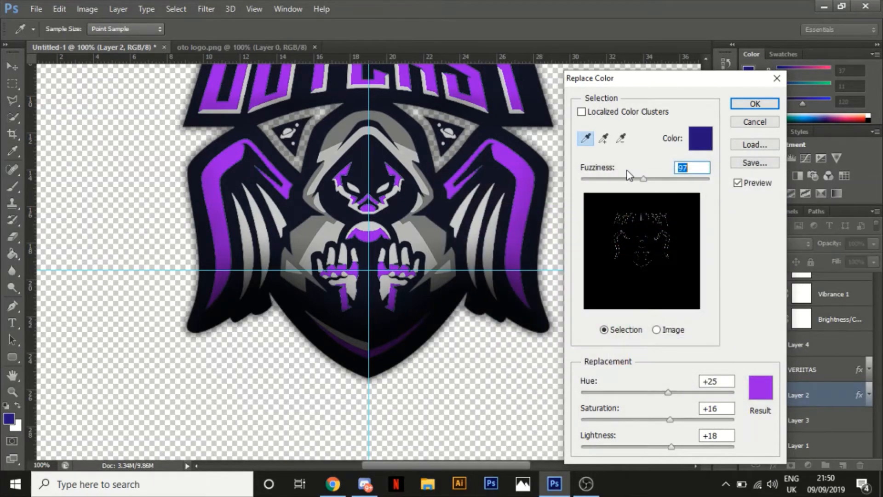
# Switch Replace Color to adding samples, try sampling the dark outline beside the hand, and undo that sample
pyautogui.click(604, 138)
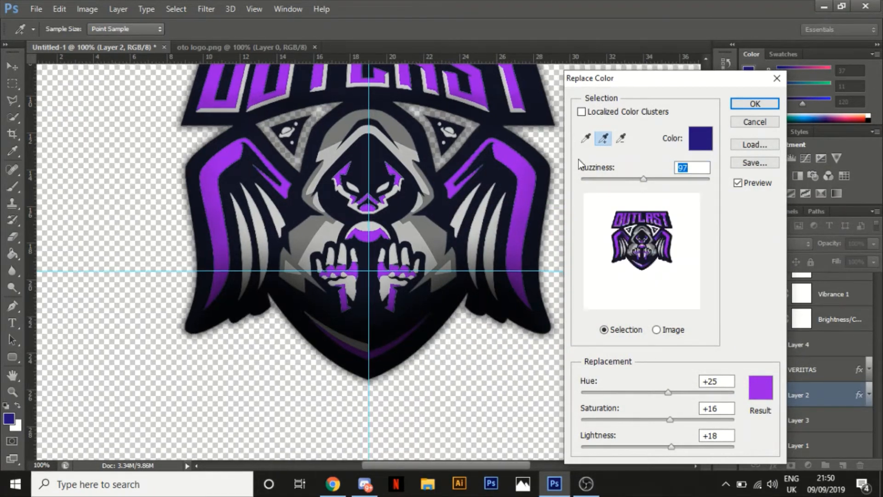
pyautogui.hotkey('ctrl', '+')
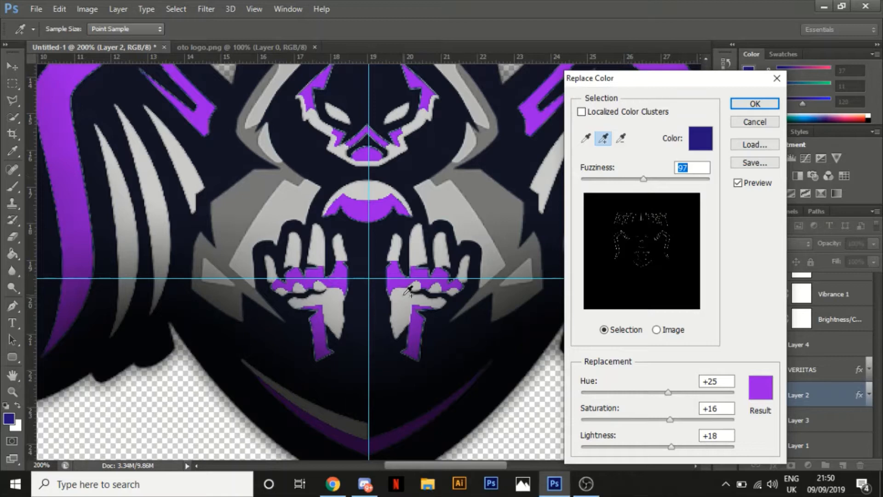
pyautogui.click(292, 269)
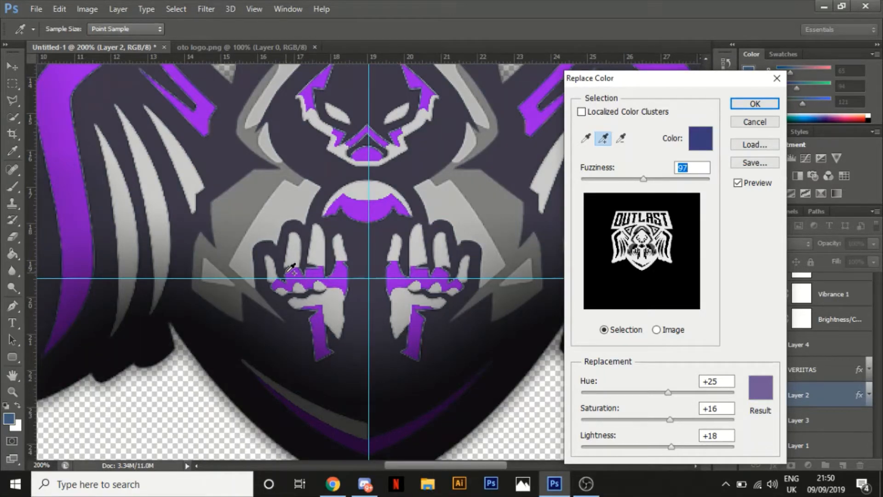
pyautogui.hotkey('ctrl', 'z')
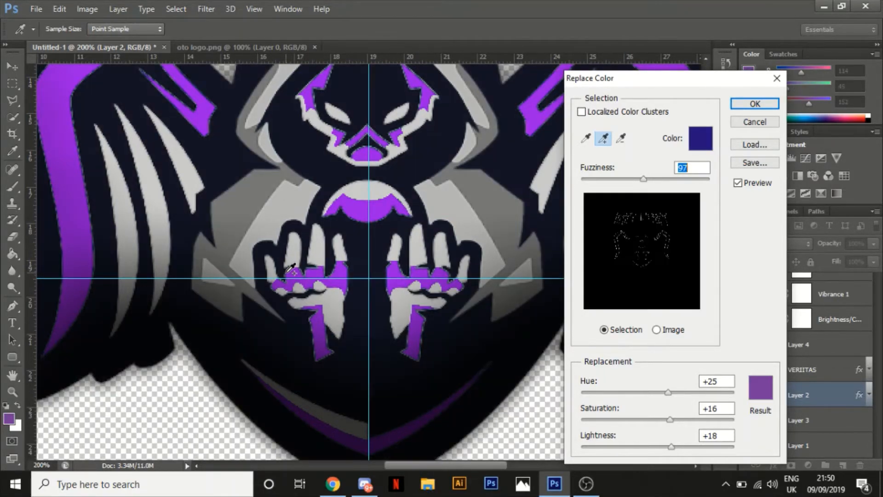
pyautogui.hotkey('ctrl', 'z')
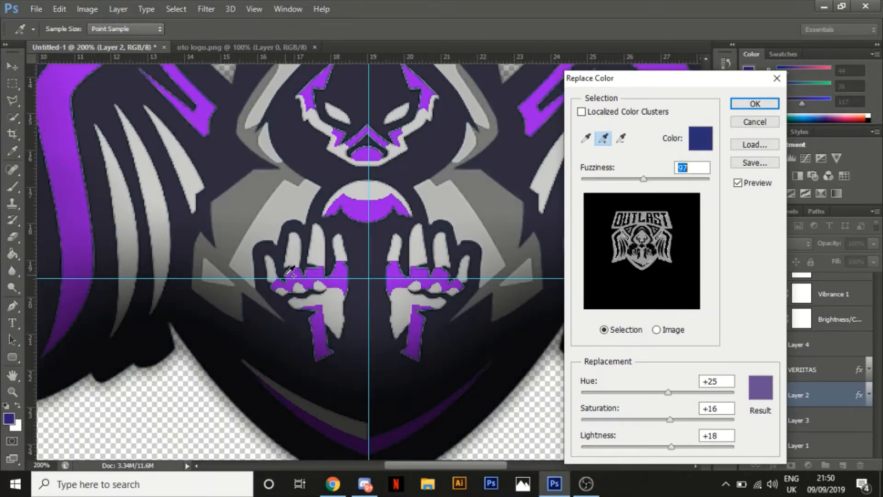
# Try several added samples along the dark edge of the wing stripe, undoing unwanted ones, and apply the purple replacement
pyautogui.click(82, 158)
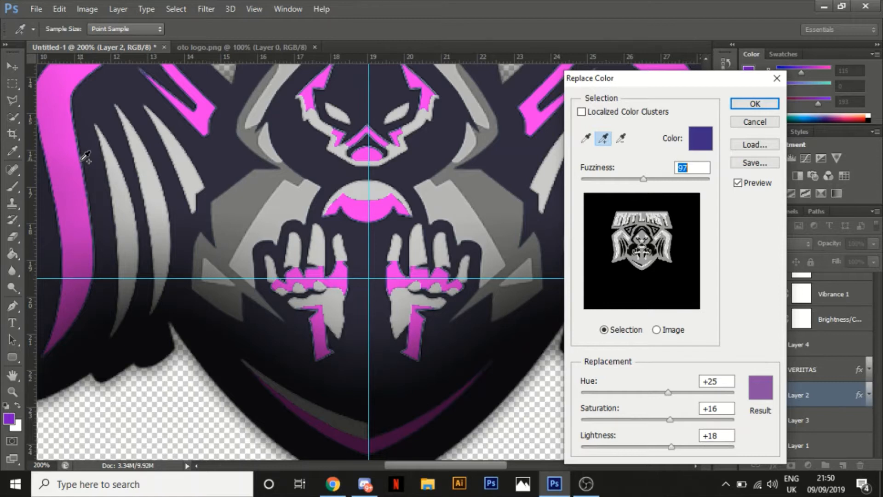
pyautogui.click(86, 157)
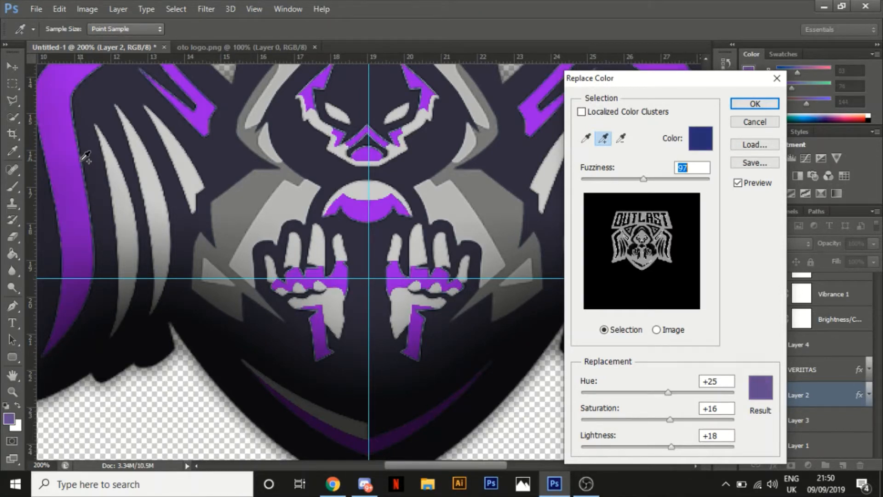
pyautogui.click(89, 163)
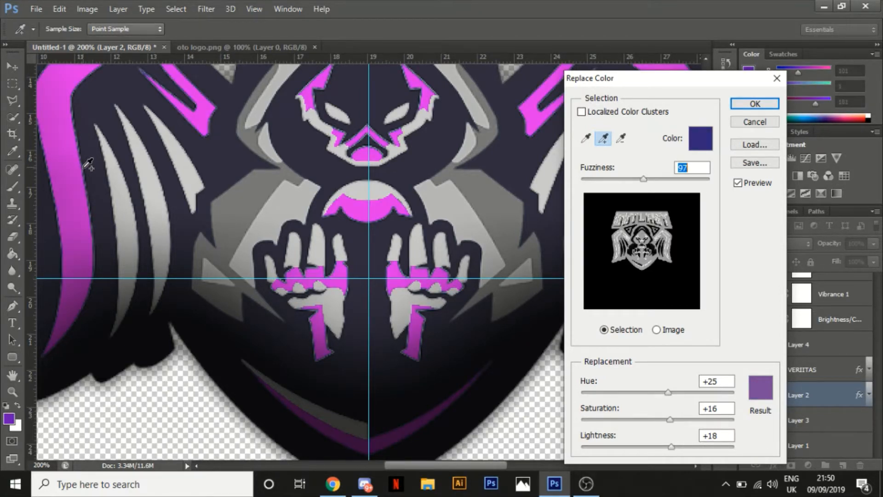
pyautogui.click(83, 169)
pyautogui.hotkey('ctrl', 'z')
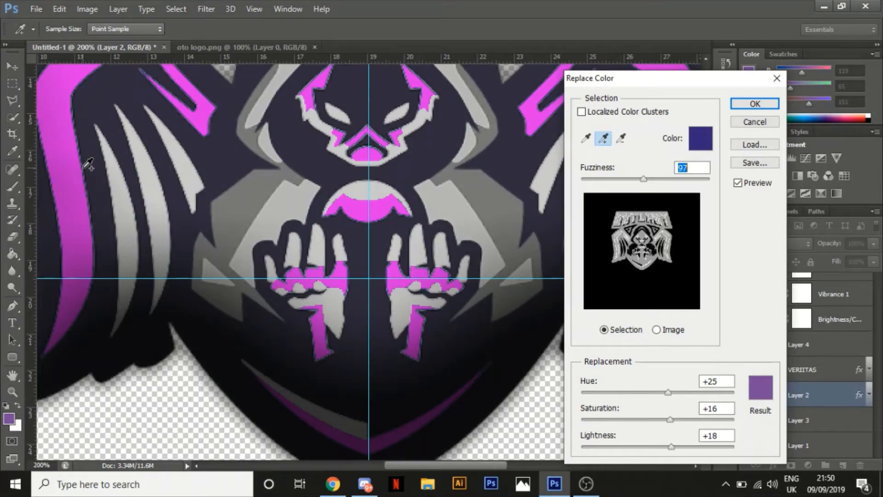
pyautogui.press('ctrl')
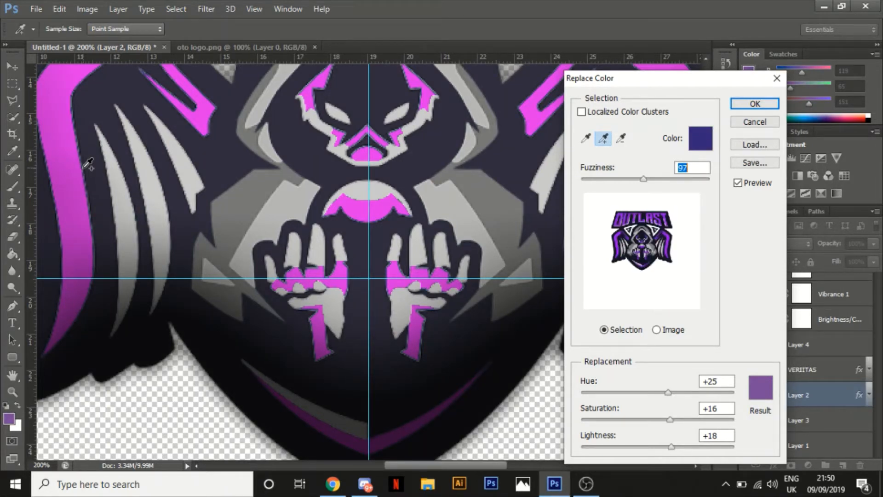
pyautogui.hotkey('ctrl', 'z')
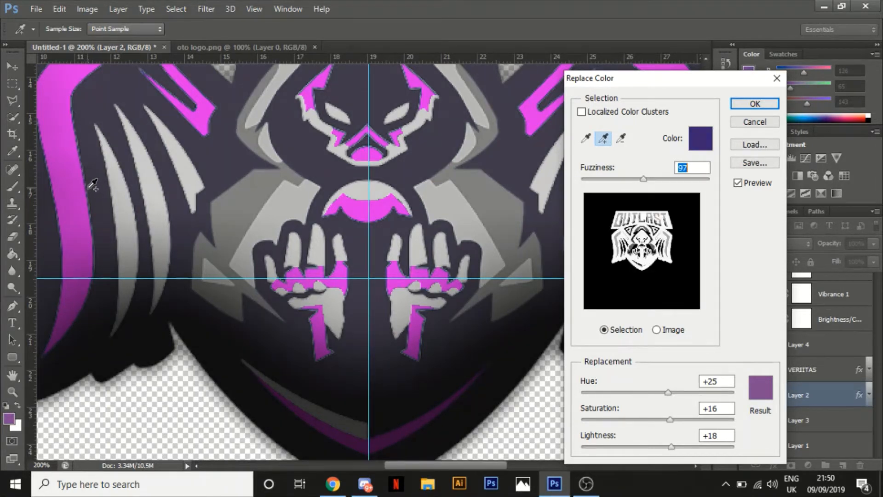
pyautogui.hotkey('ctrl', 'z')
pyautogui.press('alt')
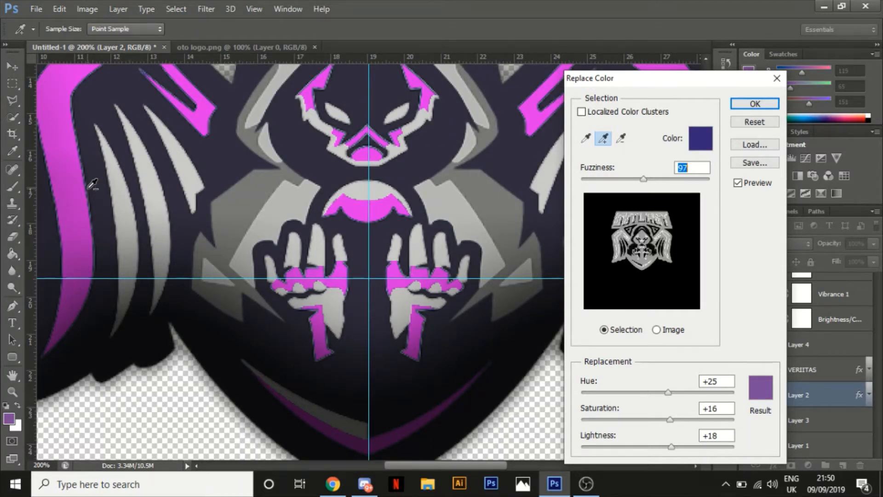
pyautogui.press('ctrl')
pyautogui.press('ctrl')
pyautogui.press('alt')
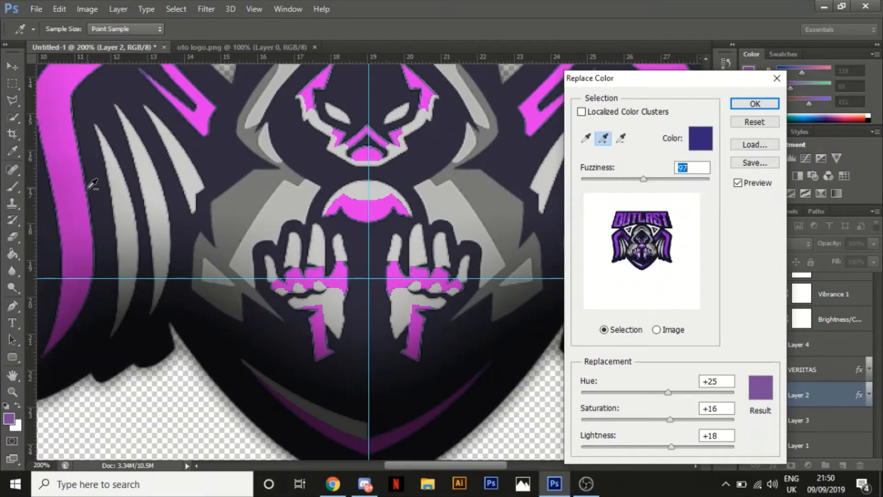
pyautogui.click(756, 108)
# Show all the hidden layers again, from the adjustment layers and VERIITAS text down to Layer 3 and Layer 1
pyautogui.hotkey('ctrl', '-')
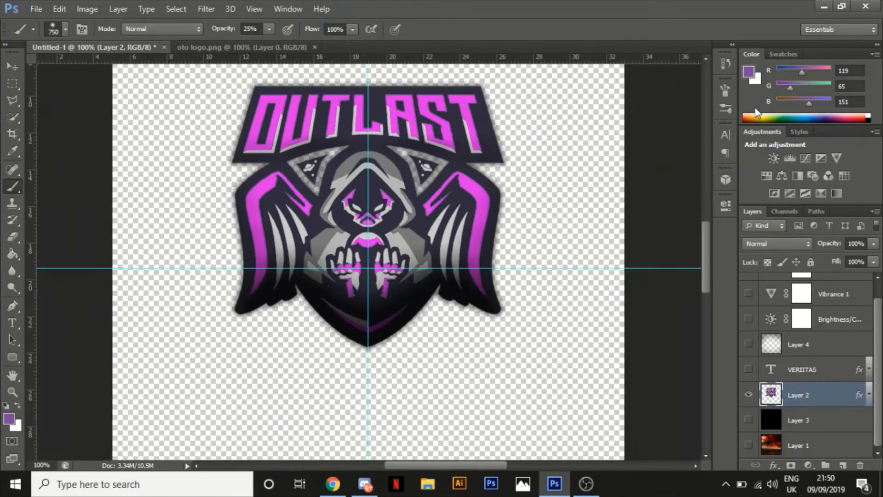
pyautogui.hotkey('ctrl', '-')
pyautogui.hotkey('ctrl', '-')
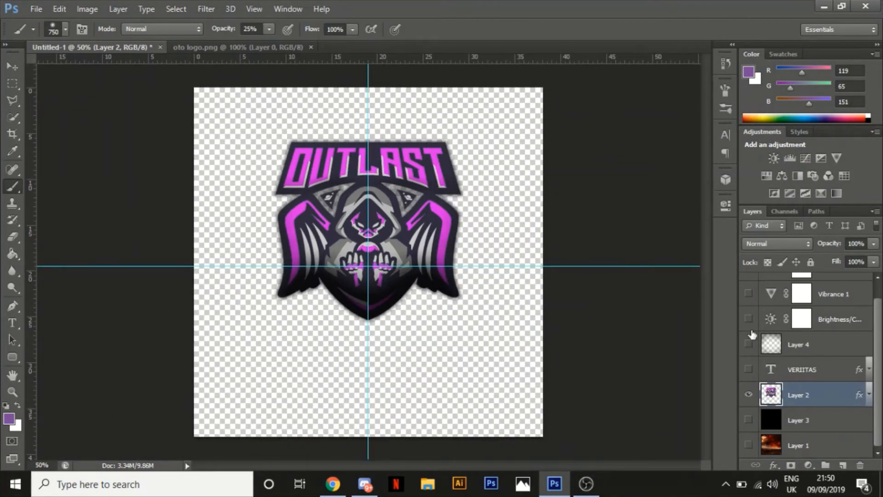
pyautogui.moveTo(749, 370); pyautogui.dragTo(740, 262)
pyautogui.moveTo(878, 345); pyautogui.dragTo(879, 303)
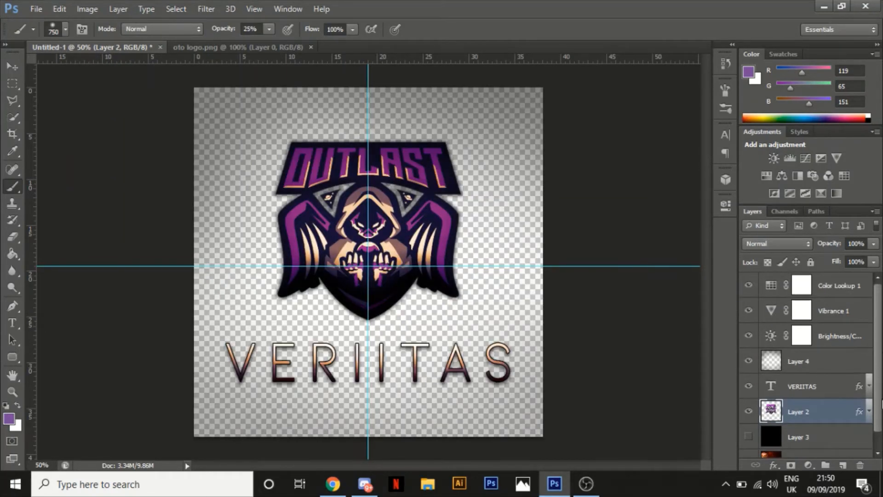
pyautogui.scroll(-1, 880, 413)
pyautogui.click(749, 419)
pyautogui.click(749, 445)
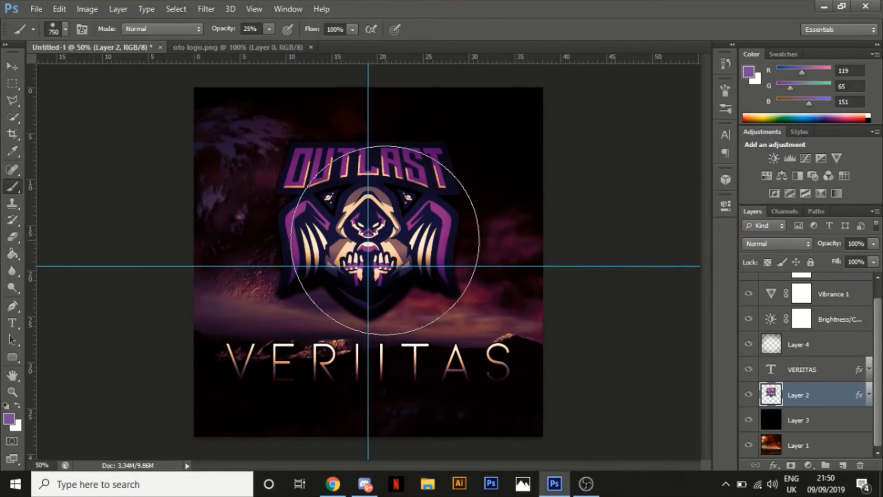
# Add a black Color Overlay at 20% opacity to the OUTLAST logo on Layer 2
pyautogui.doubleClick(836, 398)
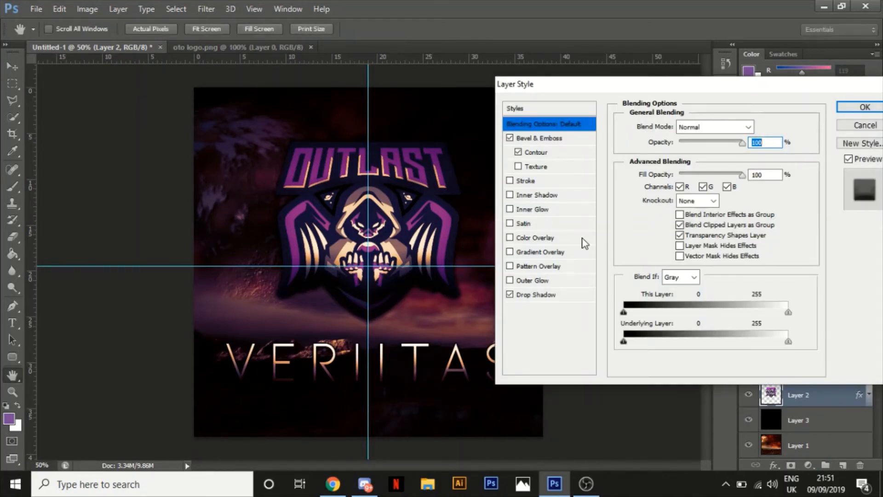
pyautogui.click(545, 242)
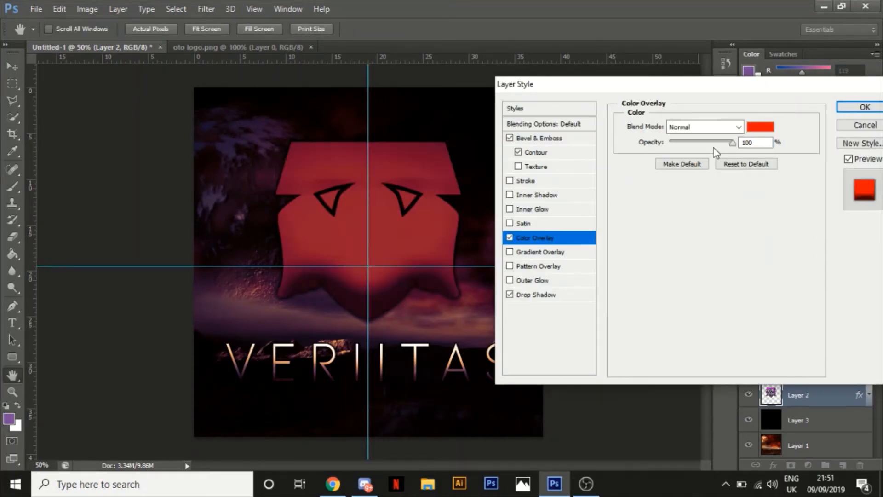
pyautogui.click(760, 127)
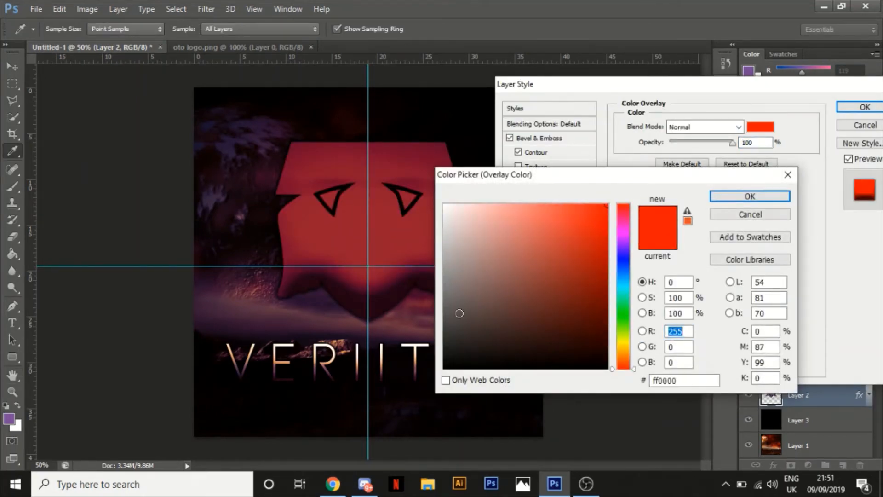
pyautogui.moveTo(457, 310); pyautogui.dragTo(410, 391)
pyautogui.click(736, 195)
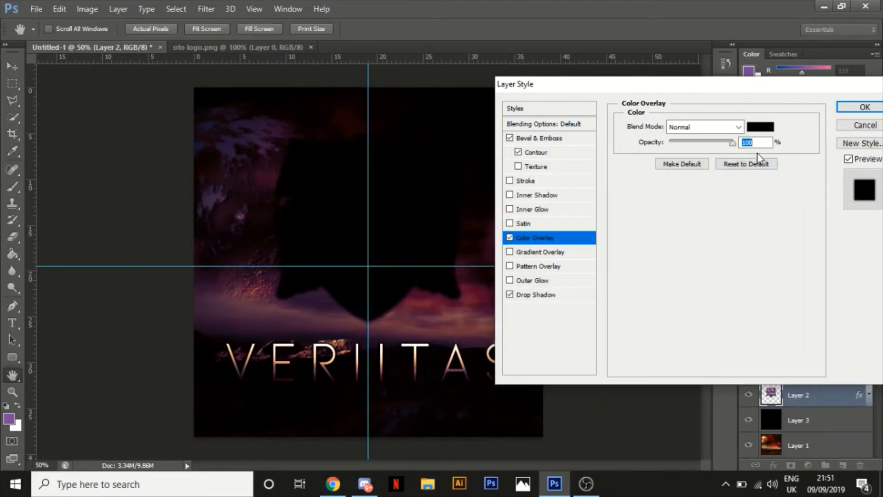
pyautogui.write('20')
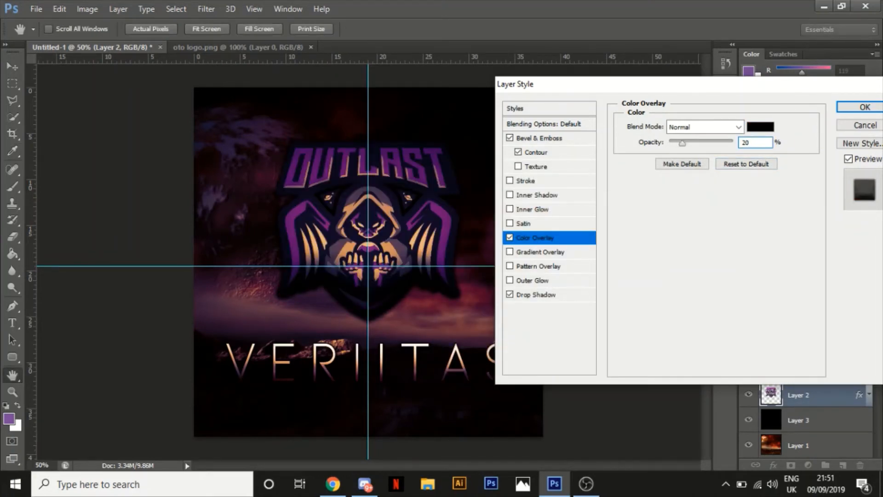
pyautogui.press('Return')
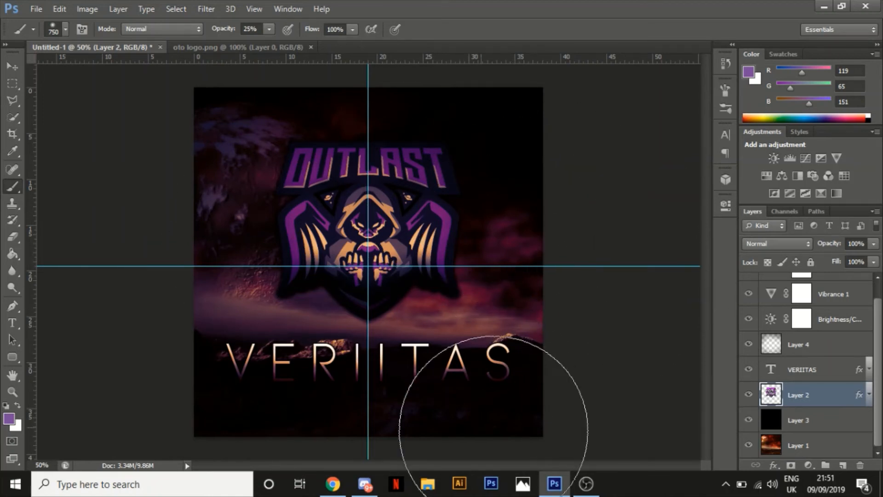
# Hide and reshow Layer 3, Layer 4 and the adjustment layers to compare the composition, undoing any stray brush mark
pyautogui.click(748, 419)
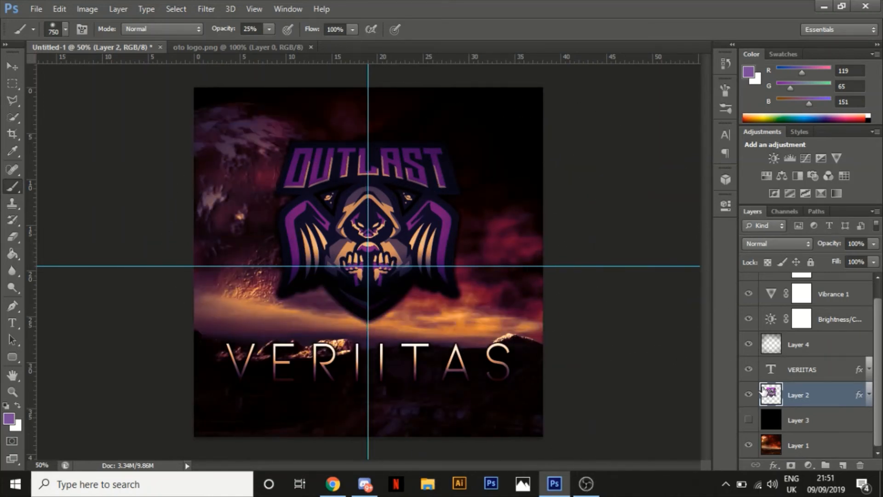
pyautogui.moveTo(751, 343); pyautogui.dragTo(749, 289)
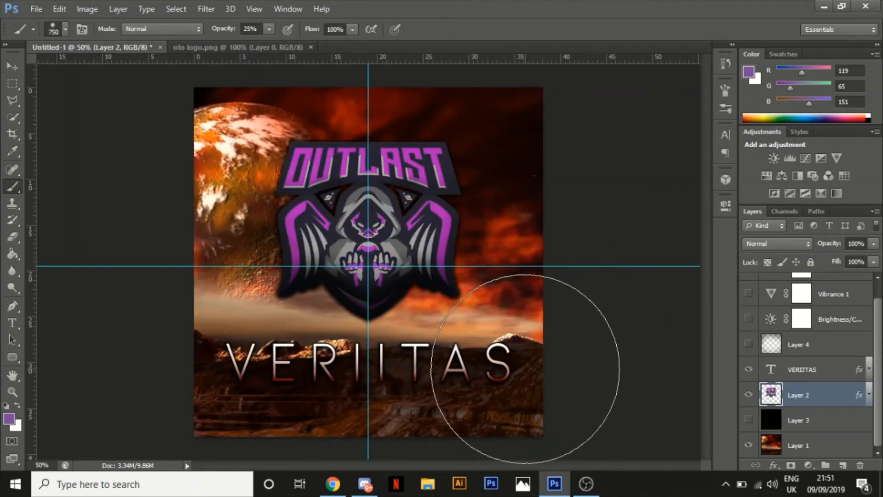
pyautogui.click(749, 419)
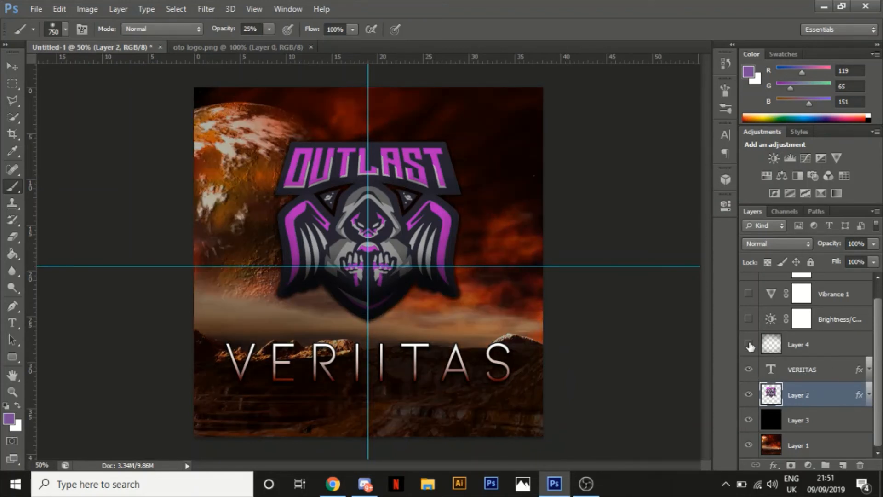
pyautogui.moveTo(749, 344); pyautogui.dragTo(755, 268)
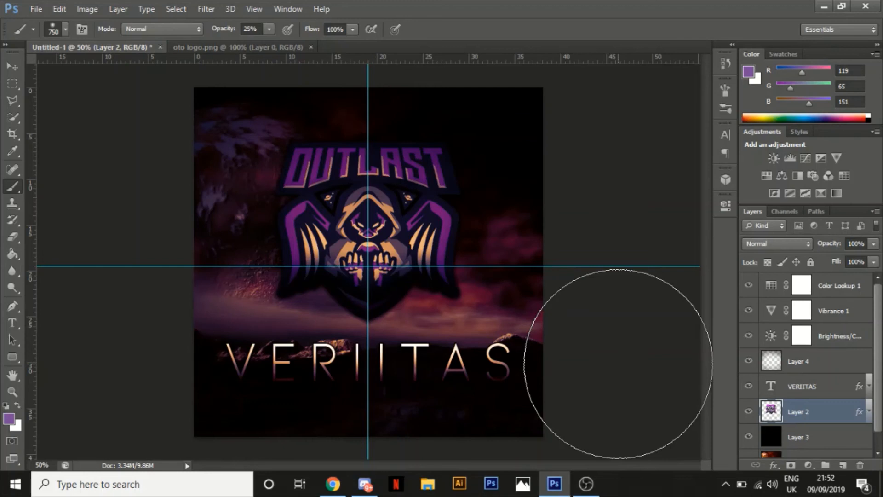
pyautogui.click(619, 364)
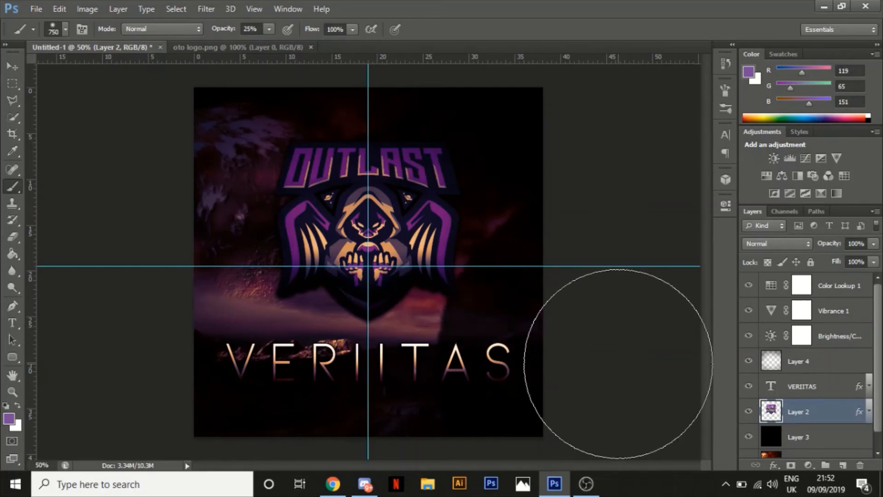
pyautogui.hotkey('ctrl', 'z')
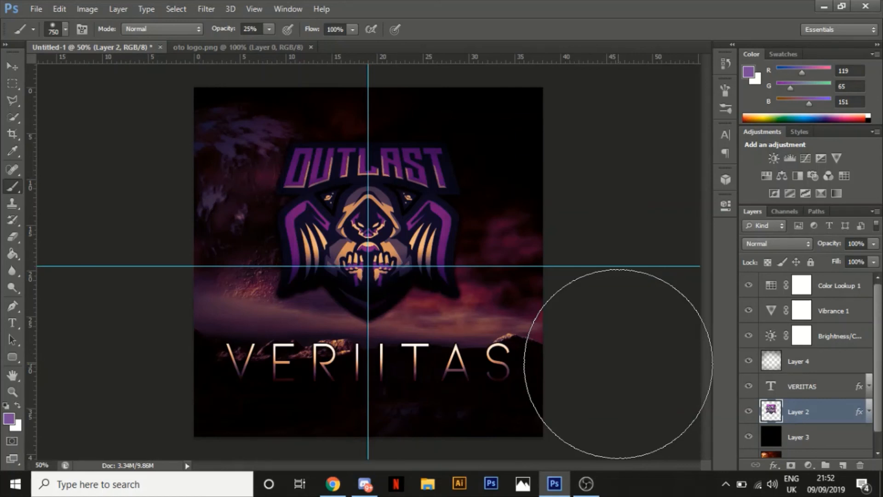